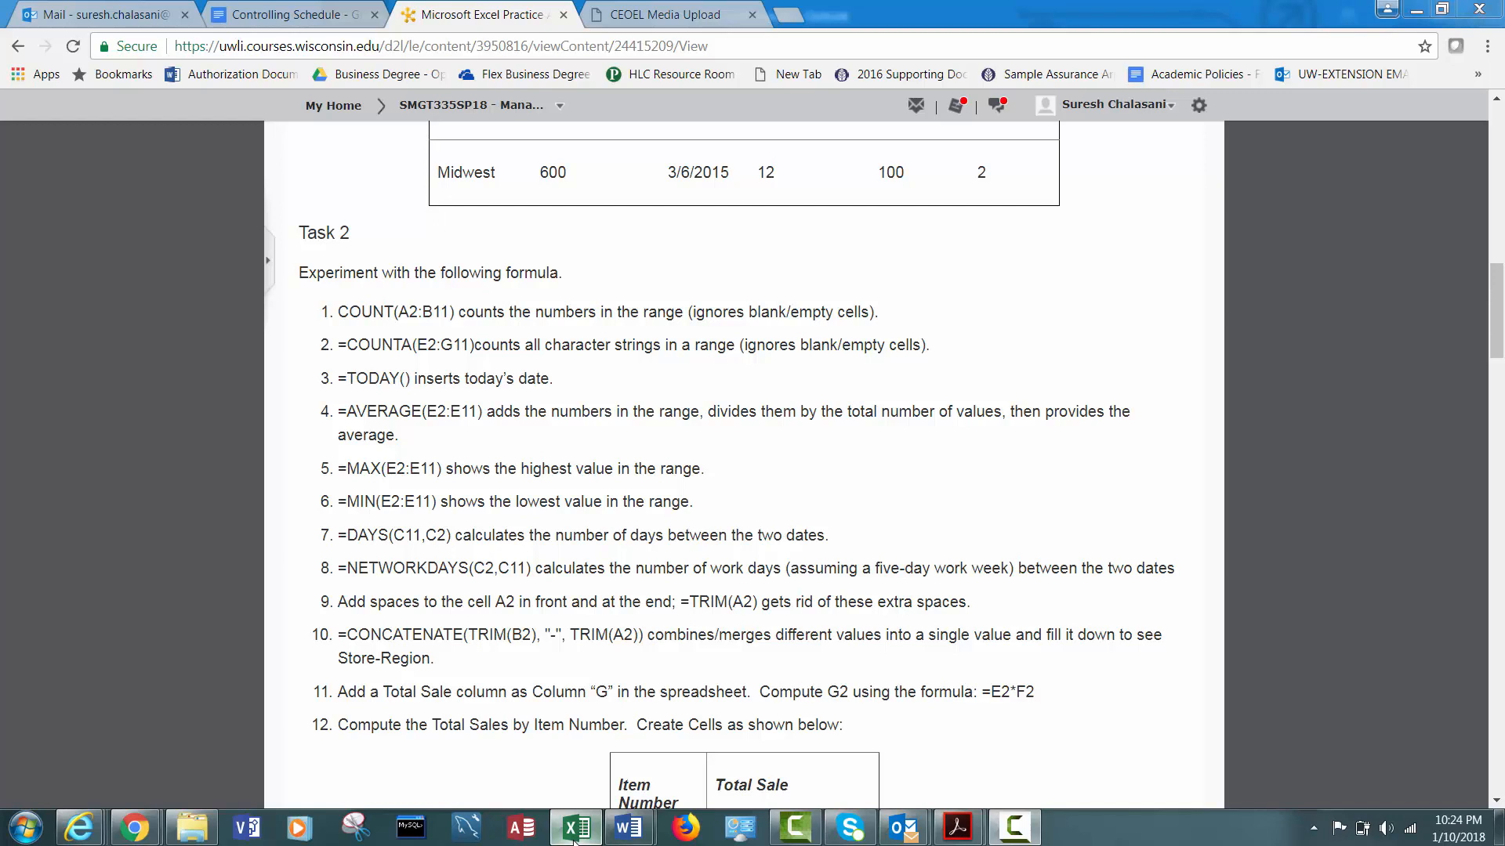
Switch to the Excel practice workbook and select the range A2:B11 holding the regions and store numbers
{"action": "left_click", "coordinate": [574, 837]}
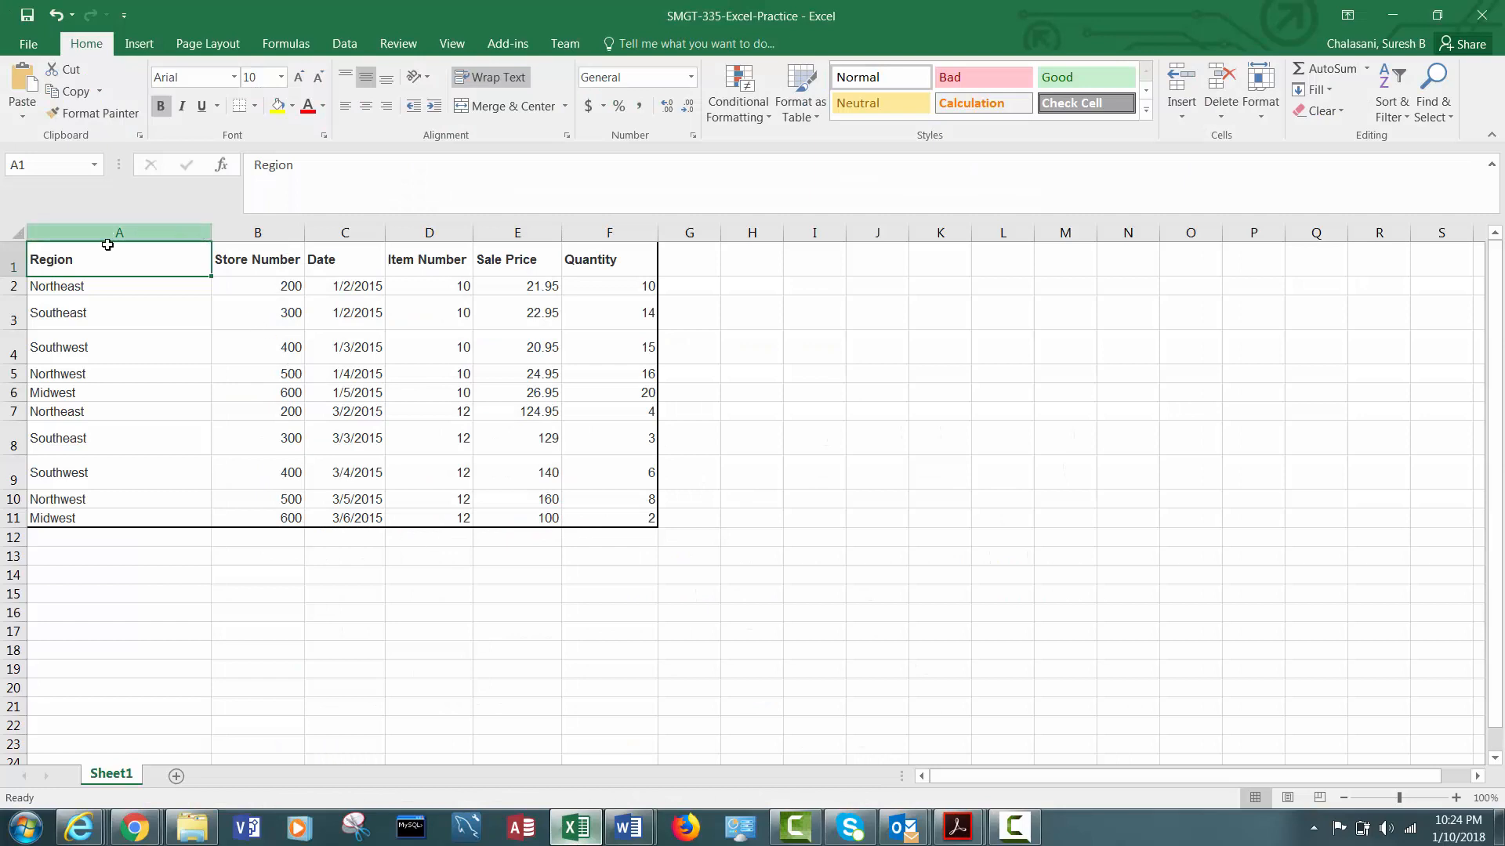
{"action": "left_click", "coordinate": [50, 284]}
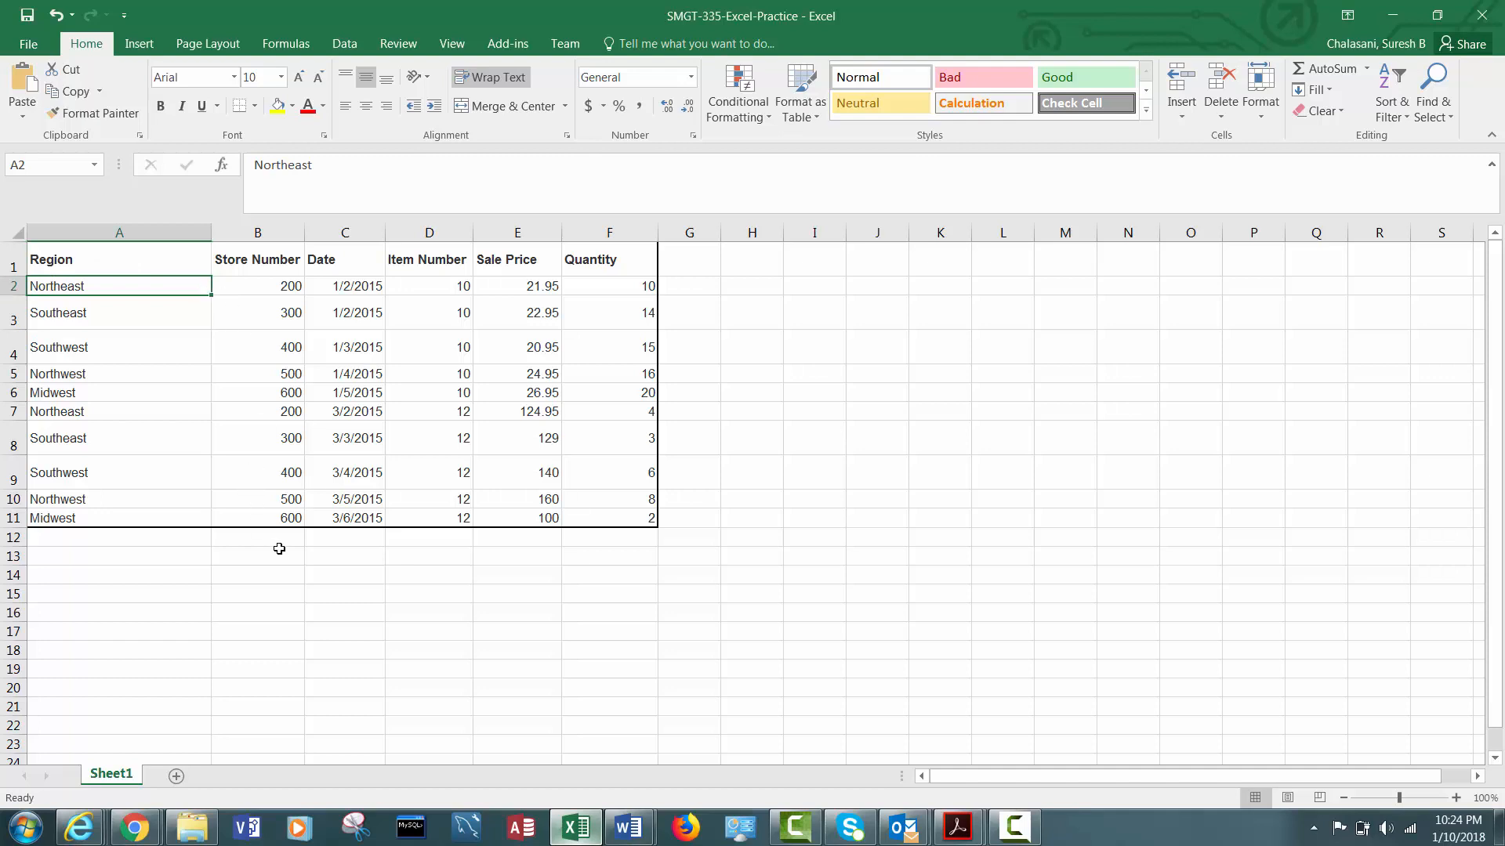
{"action": "left_click", "coordinate": [291, 522]}
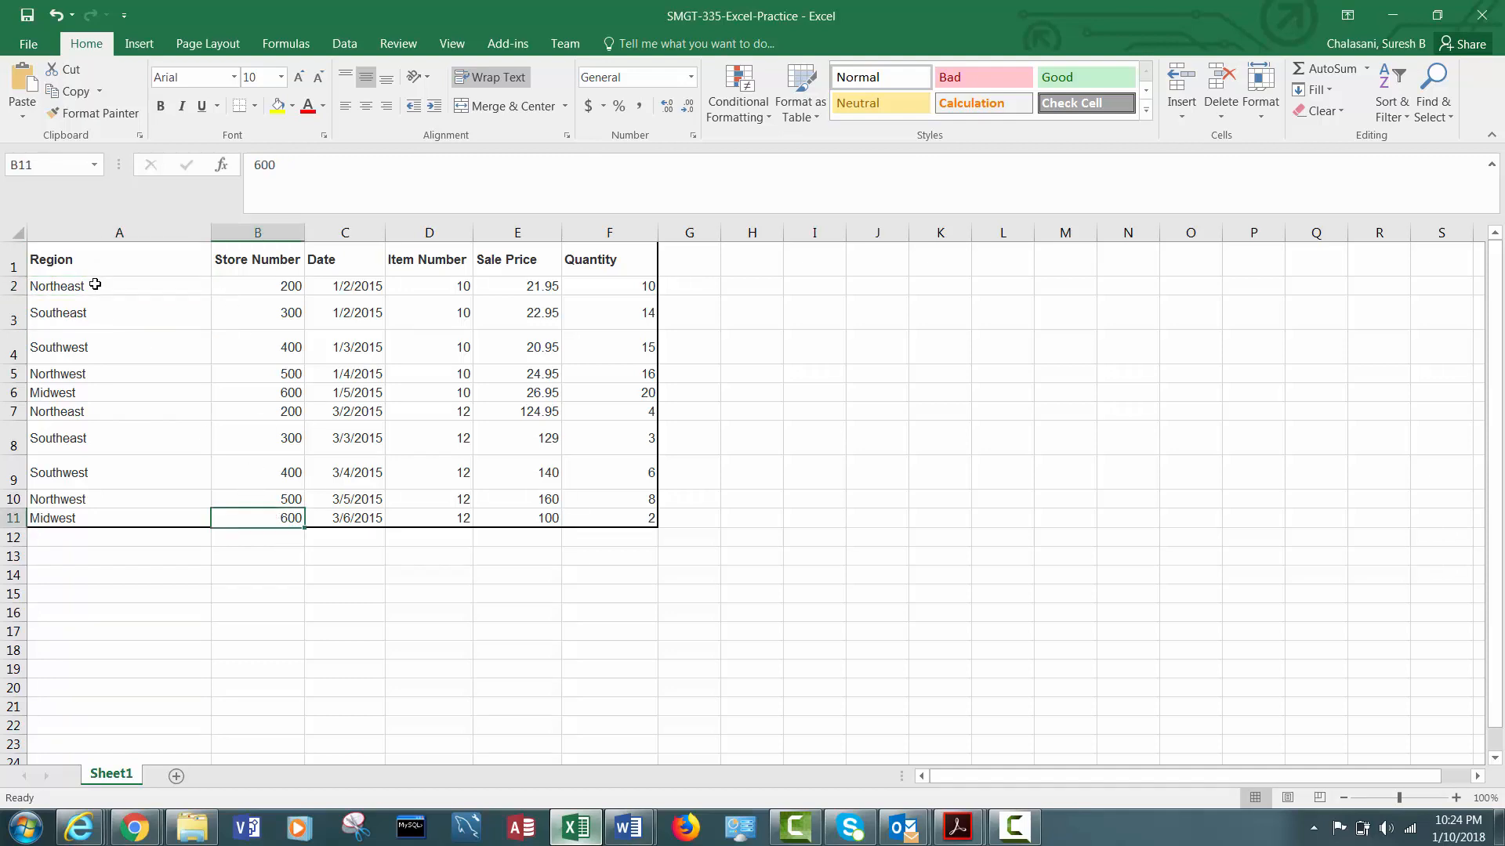
{"action": "left_click_drag", "start_coordinate": [107, 287], "coordinate": [249, 523]}
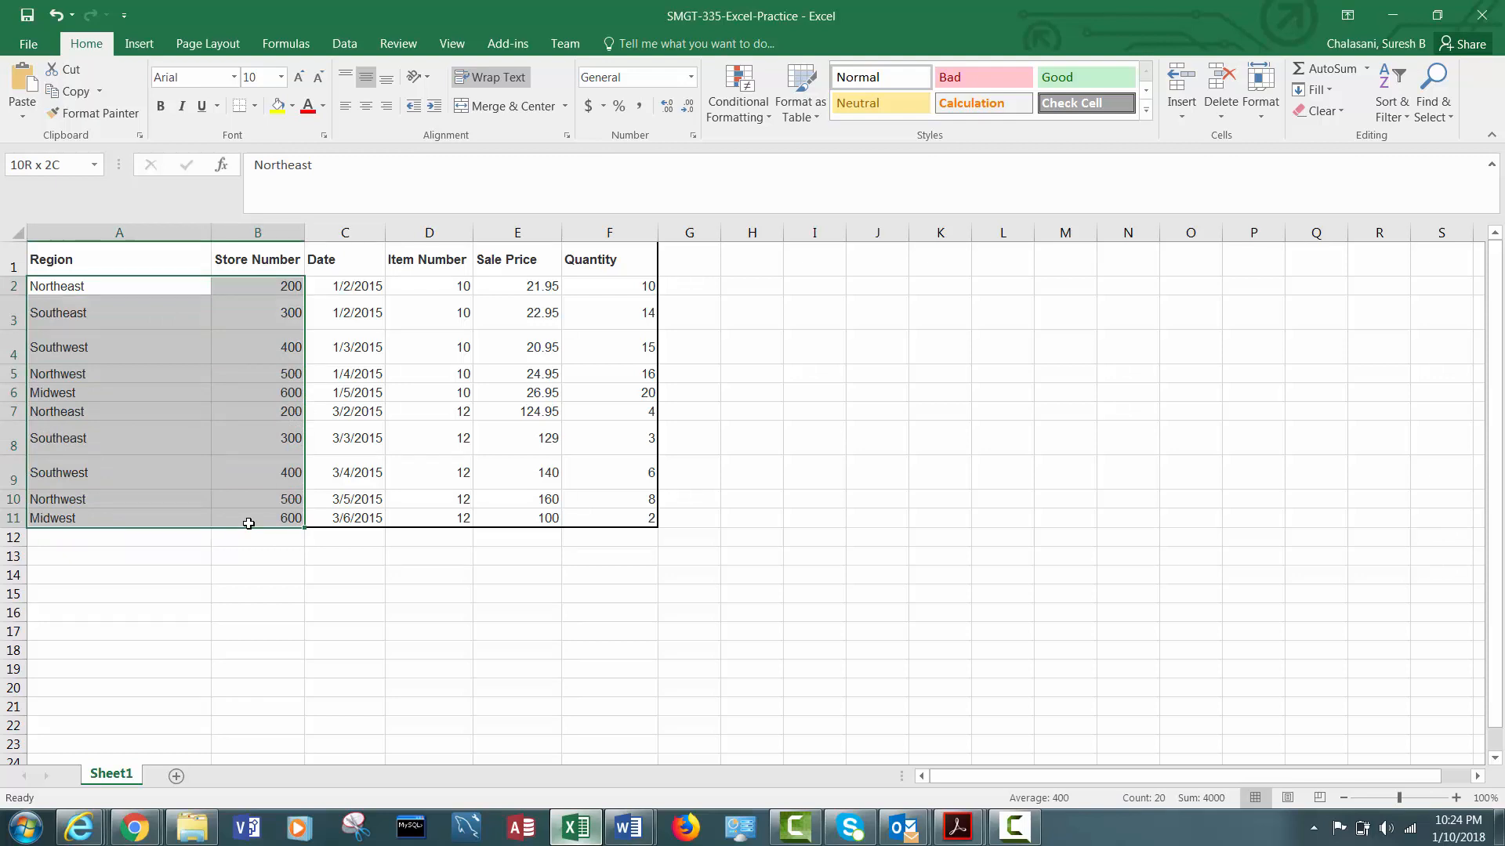
{"action": "left_click_drag", "start_coordinate": [249, 523], "coordinate": [248, 524]}
Enter the formula =COUNT(A2:B11) in cell B15 to count the numeric cells in the range
{"action": "left_click", "coordinate": [237, 593]}
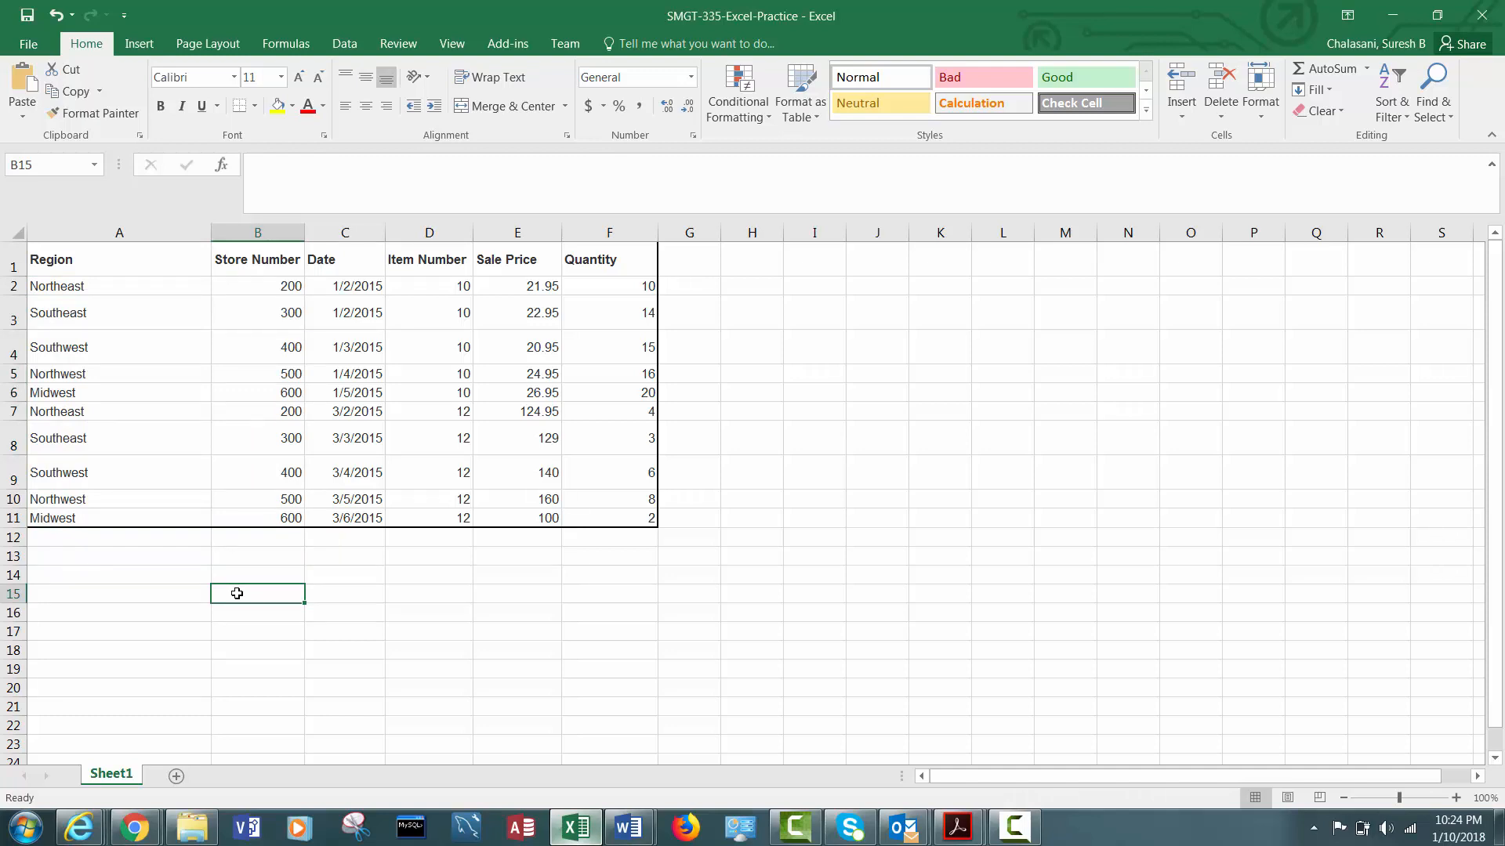
{"action": "type", "text": "="}
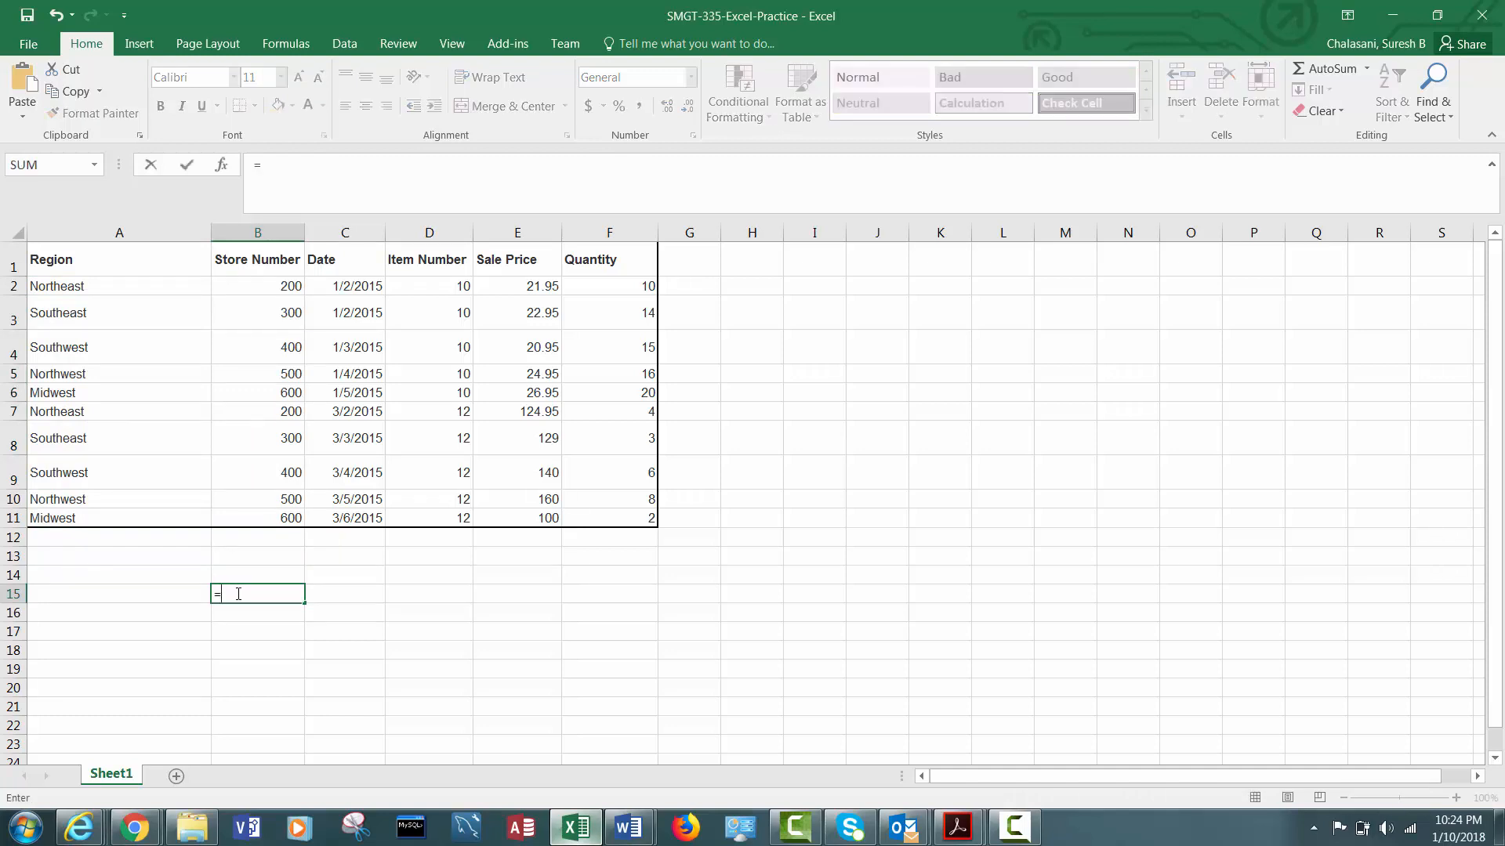
{"action": "type", "text": "COUNT"}
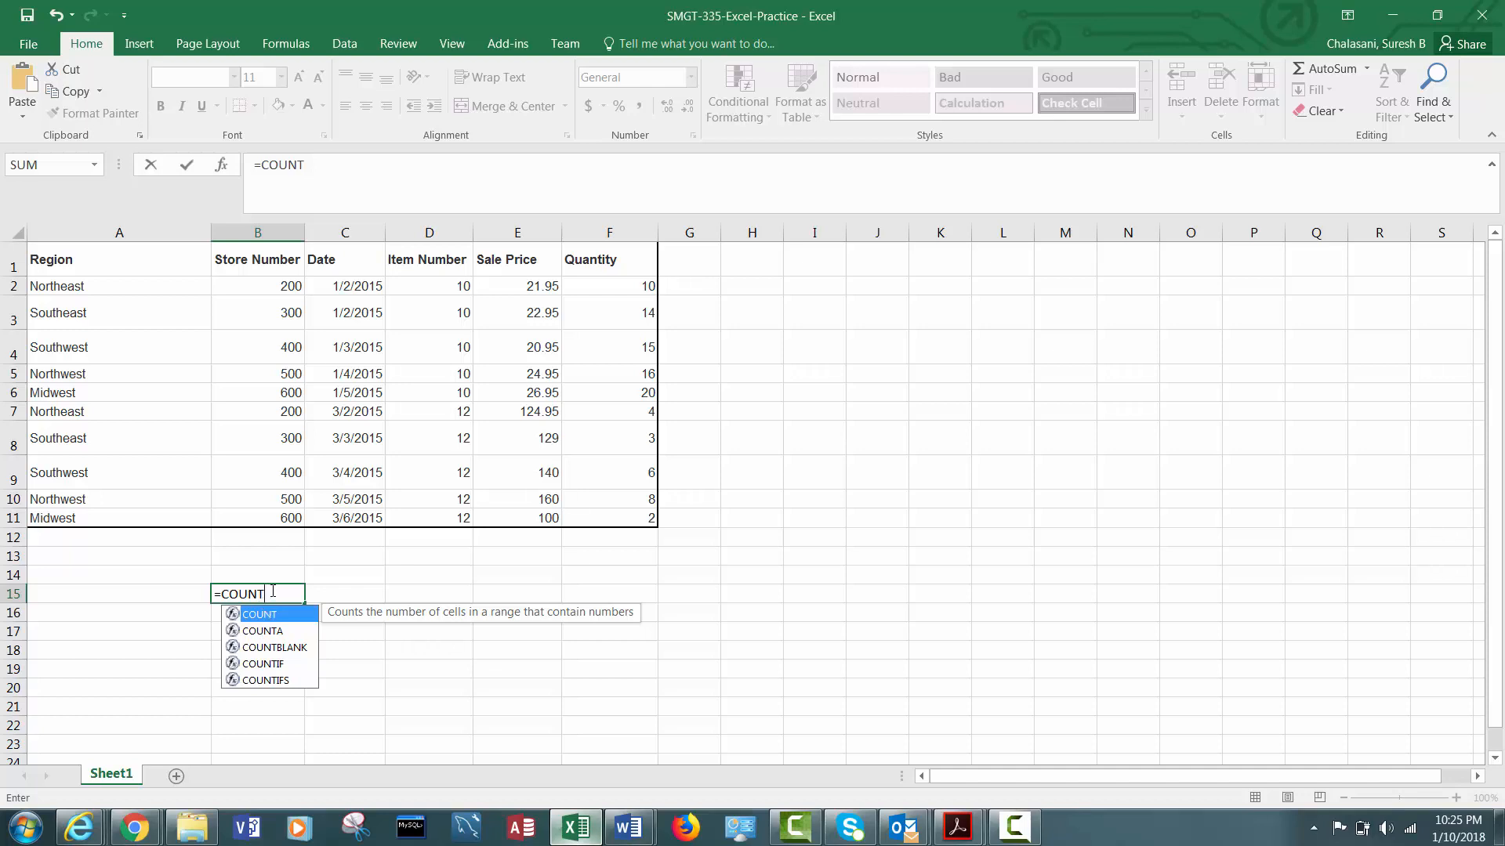
{"action": "type", "text": "("}
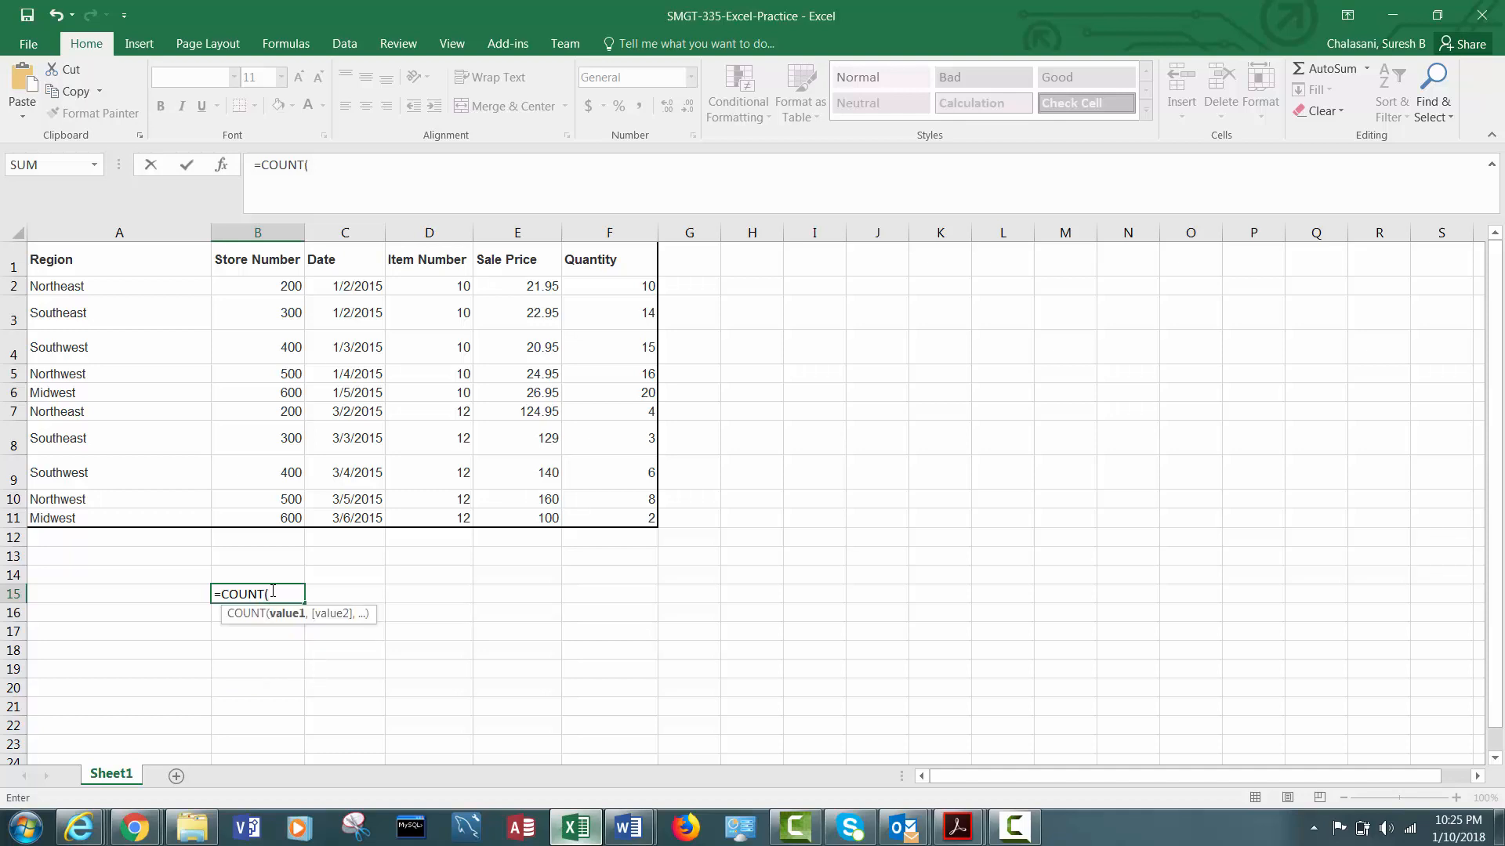
{"action": "type", "text": "A2"}
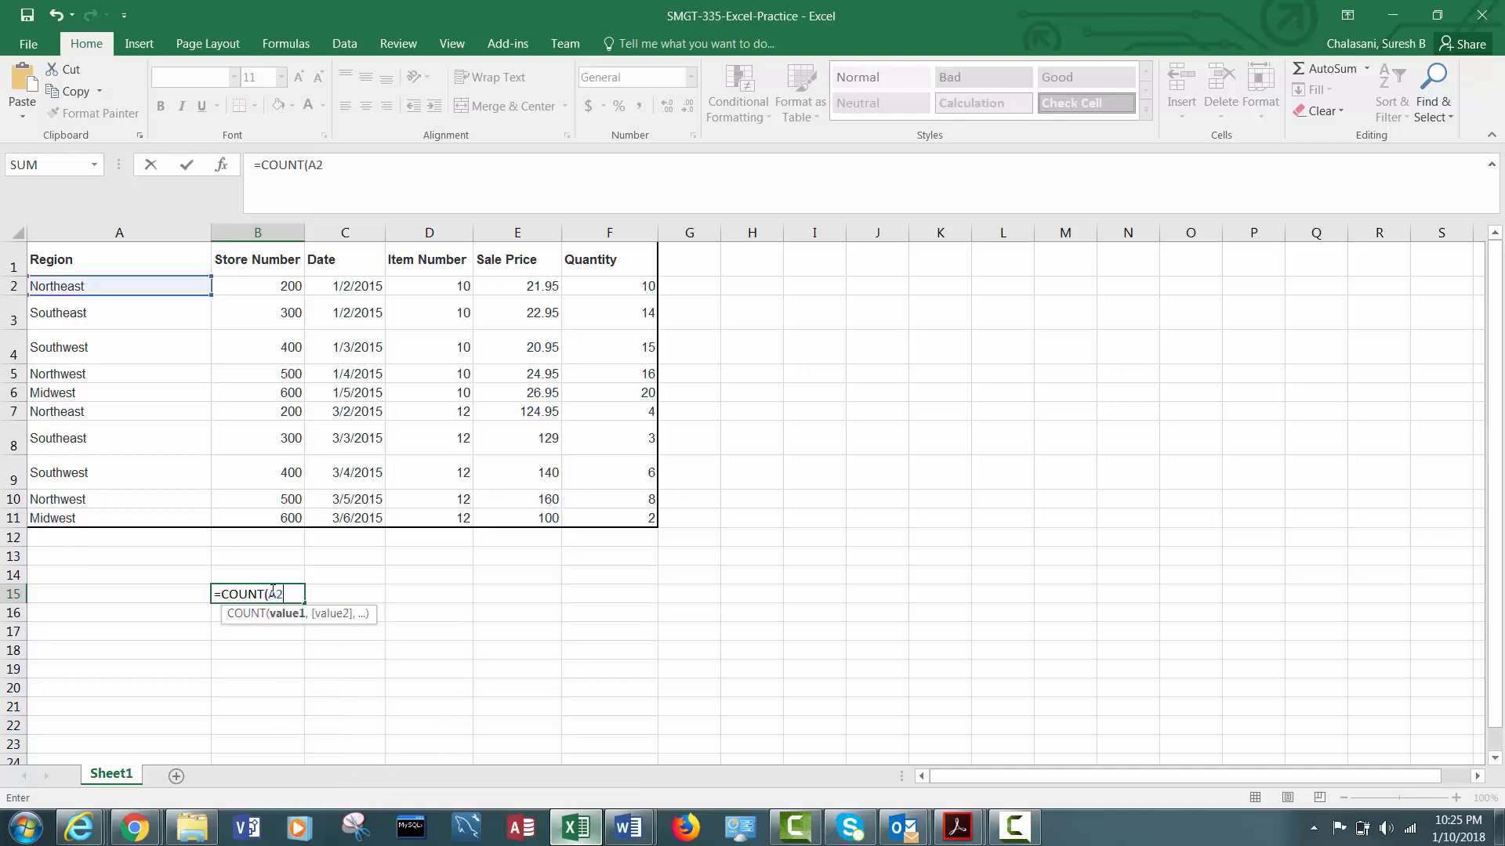
{"action": "type", "text": ":B11)"}
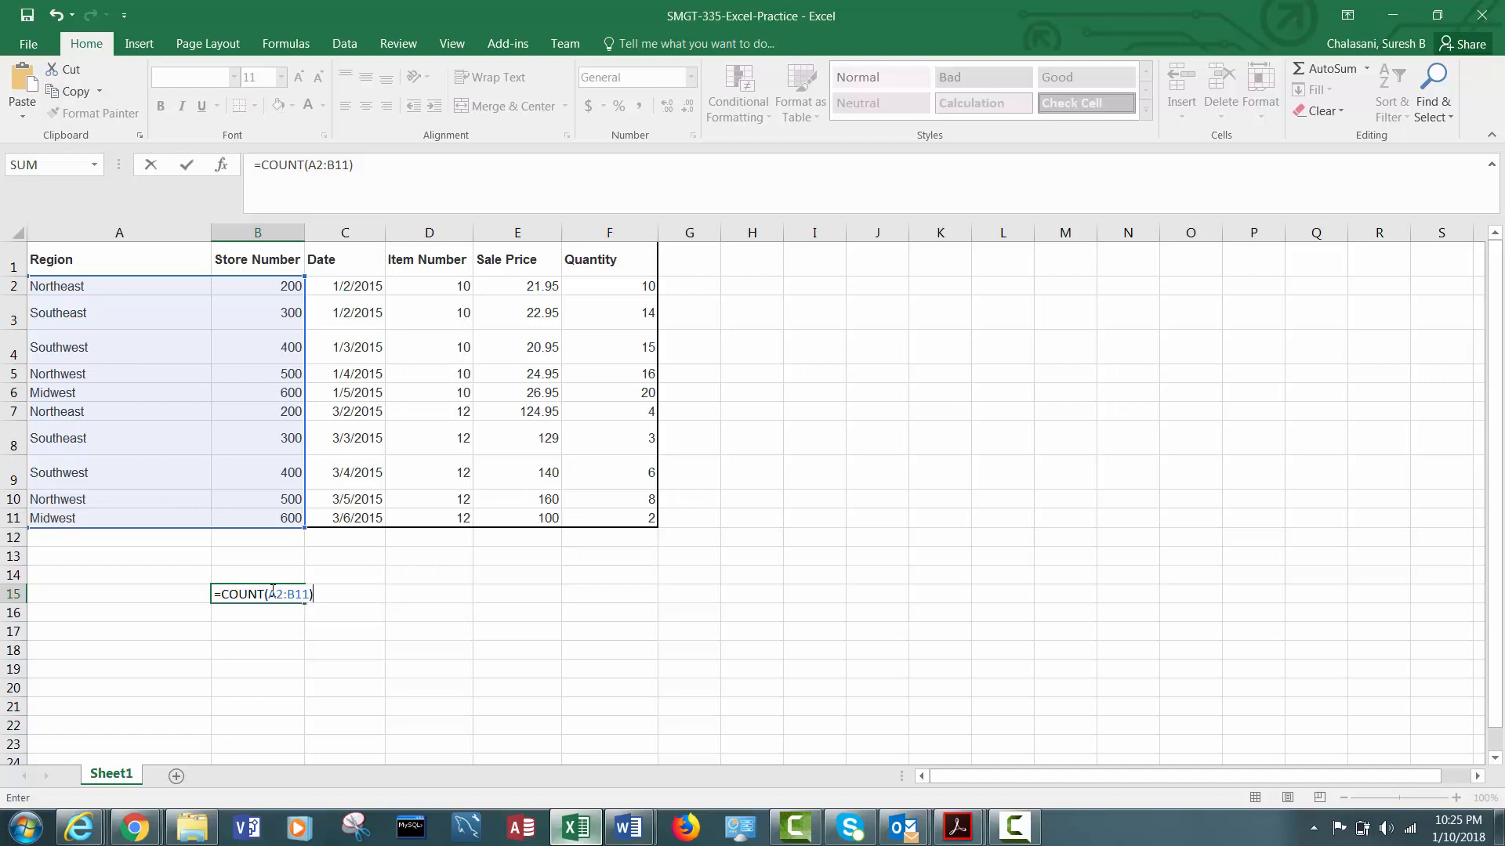
{"action": "key", "text": "Return"}
{"action": "left_click", "coordinate": [271, 591]}
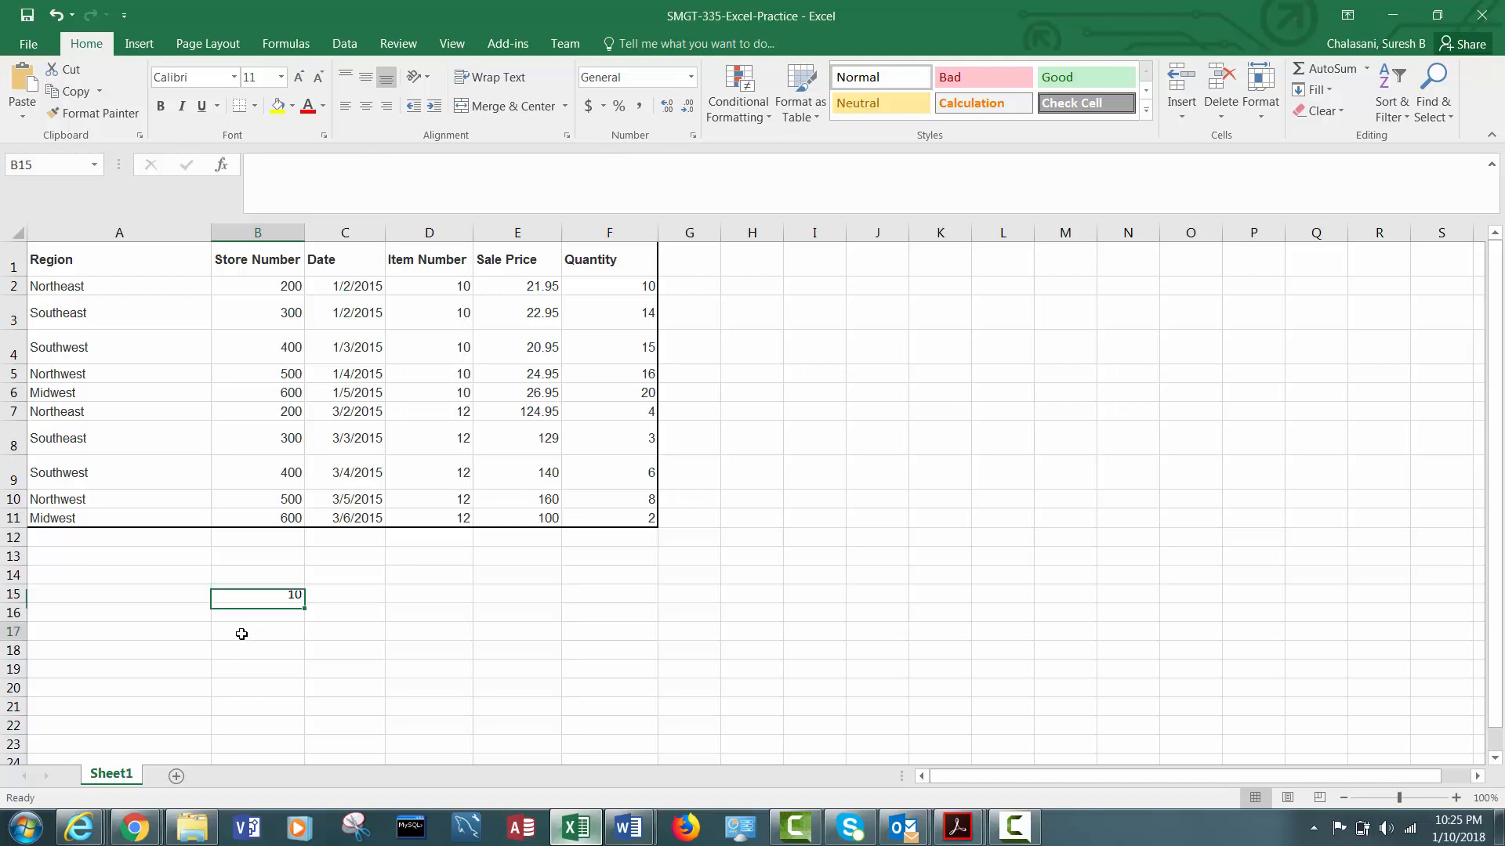
Enter the formula =COUNTA(A2:B11) in cell B17 and check it against the range A2:B11
{"action": "left_click", "coordinate": [241, 634]}
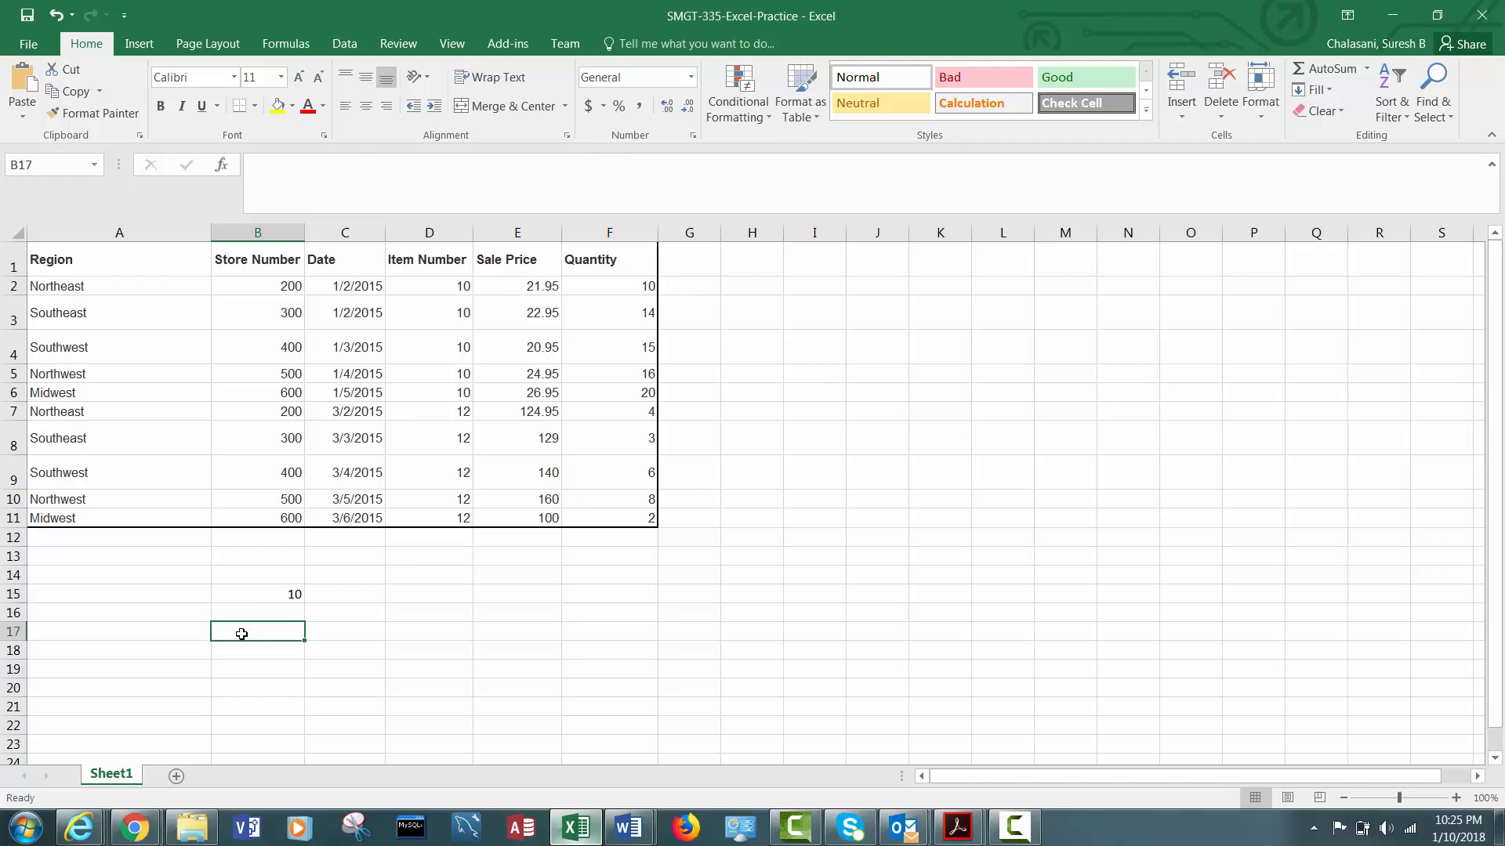
{"action": "type", "text": "=COUNT("}
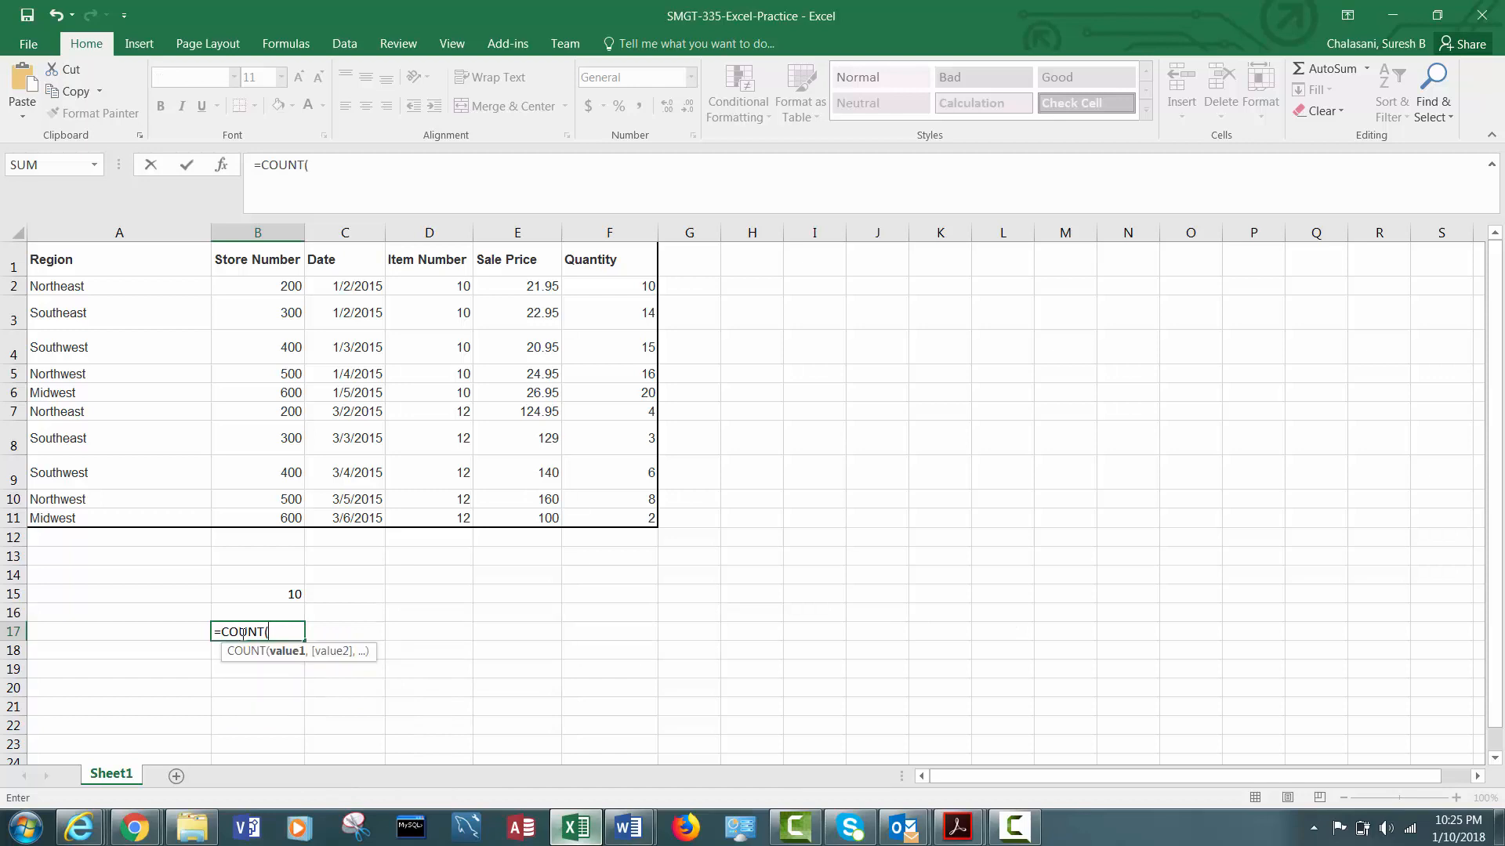
{"action": "key", "text": "BackSpace"}
{"action": "type", "text": "A"}
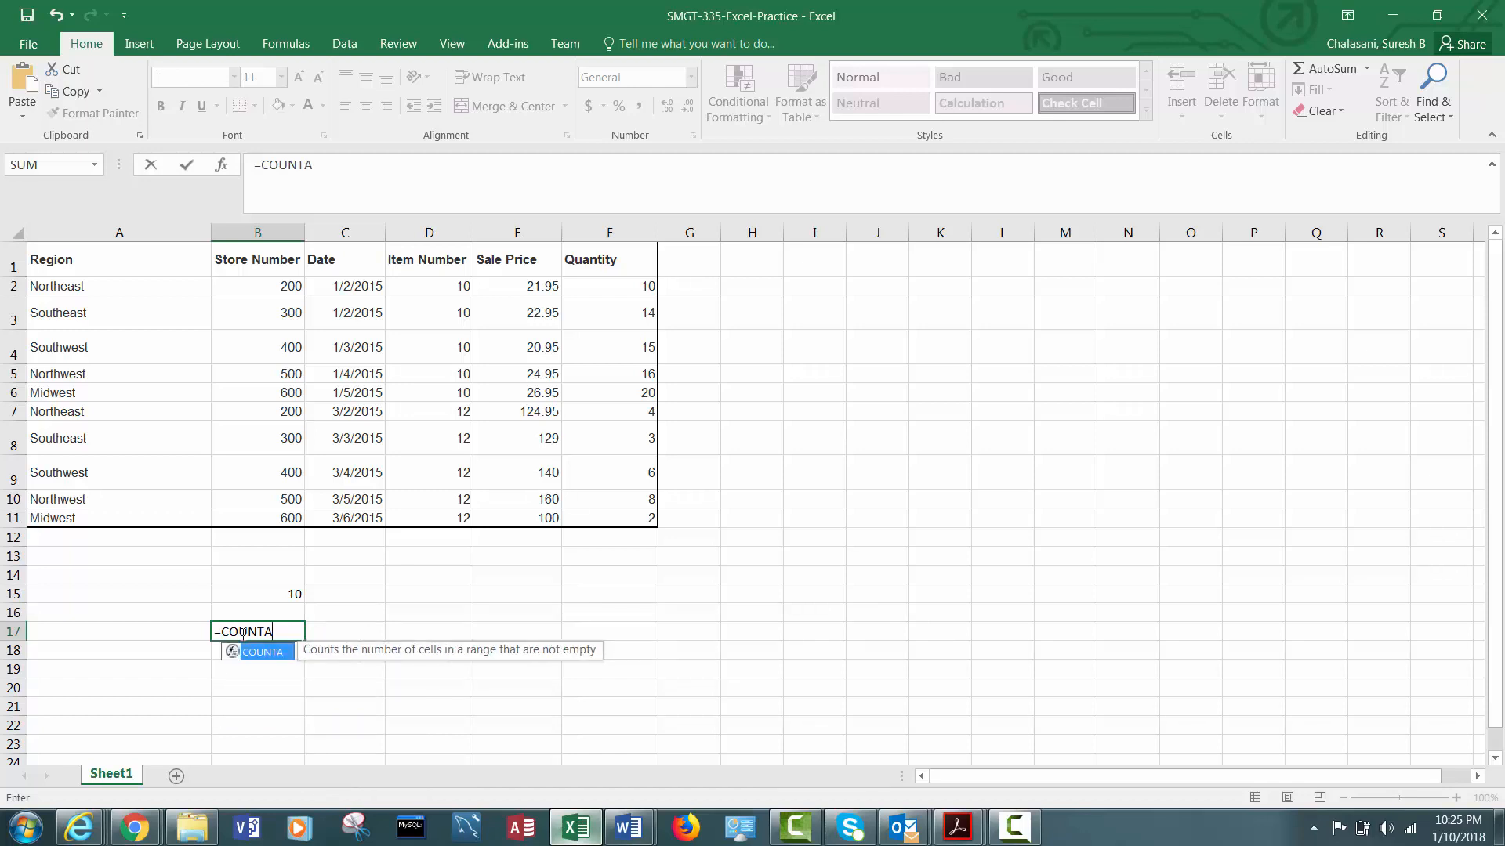
{"action": "type", "text": "("}
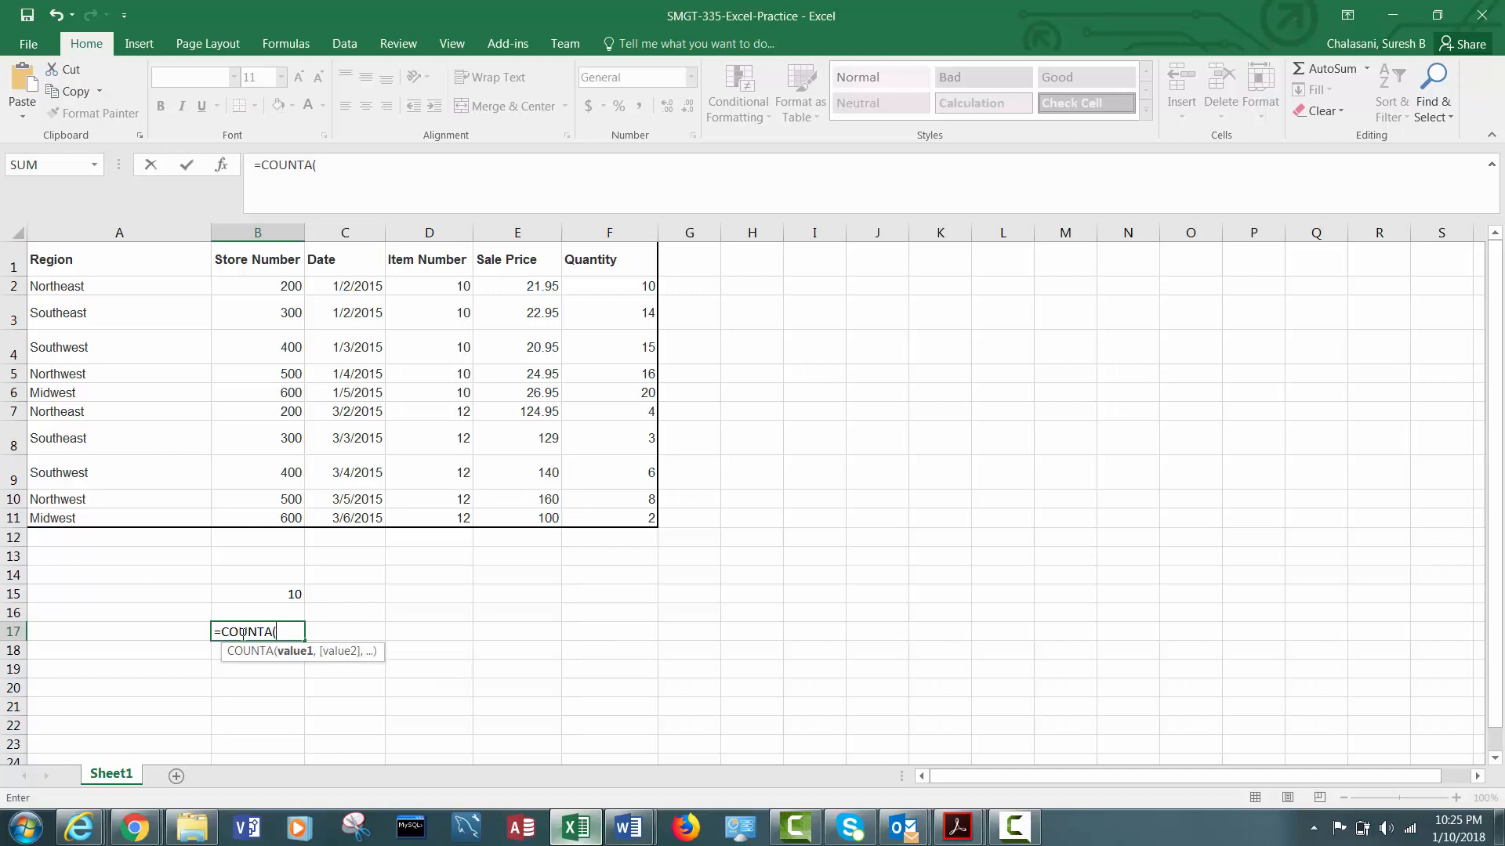
{"action": "type", "text": "A2:B"}
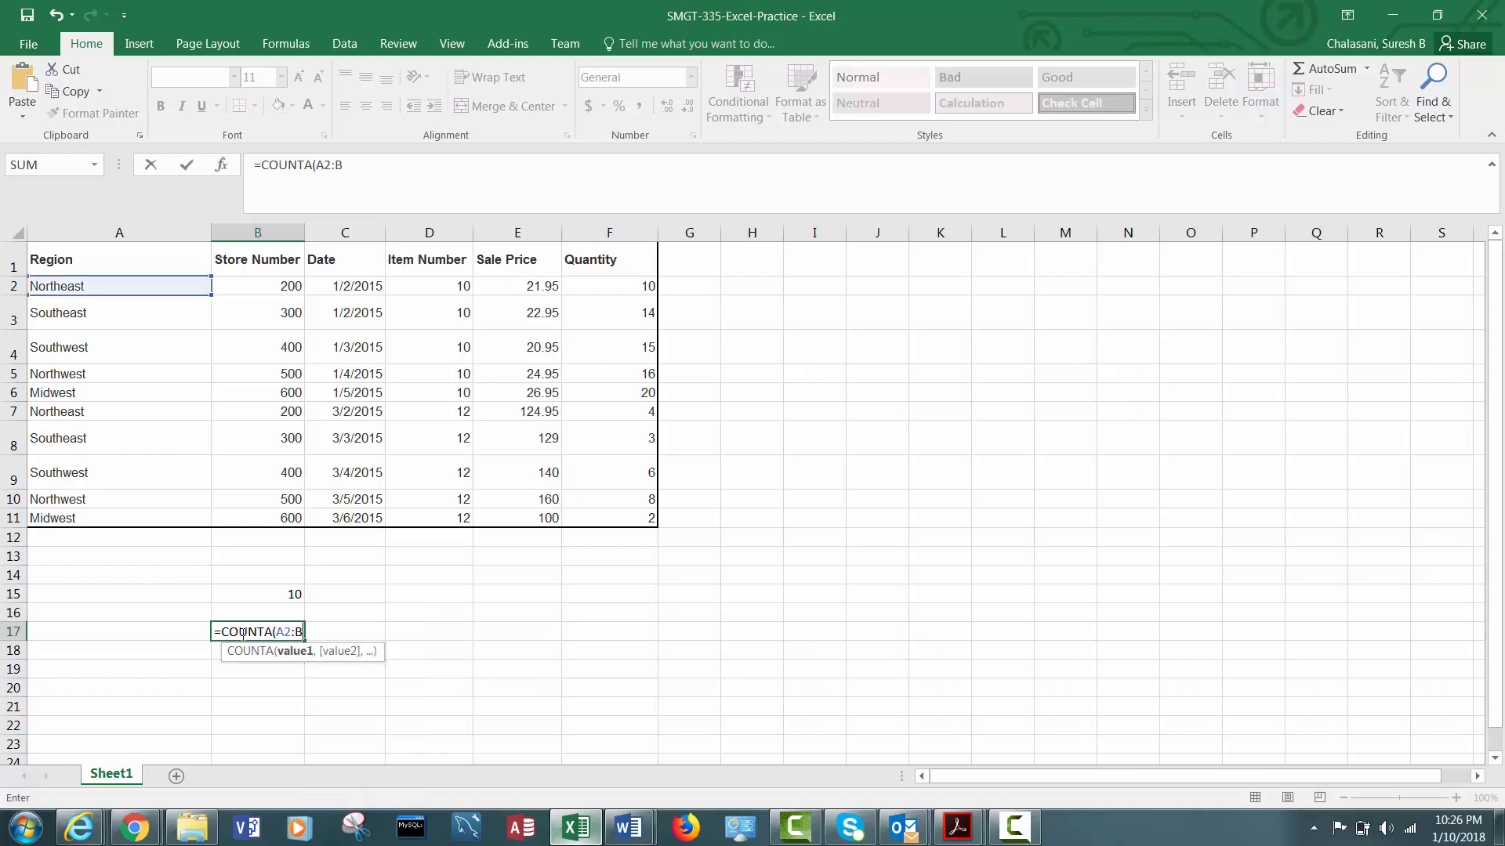
{"action": "type", "text": "11)"}
{"action": "key", "text": "Return"}
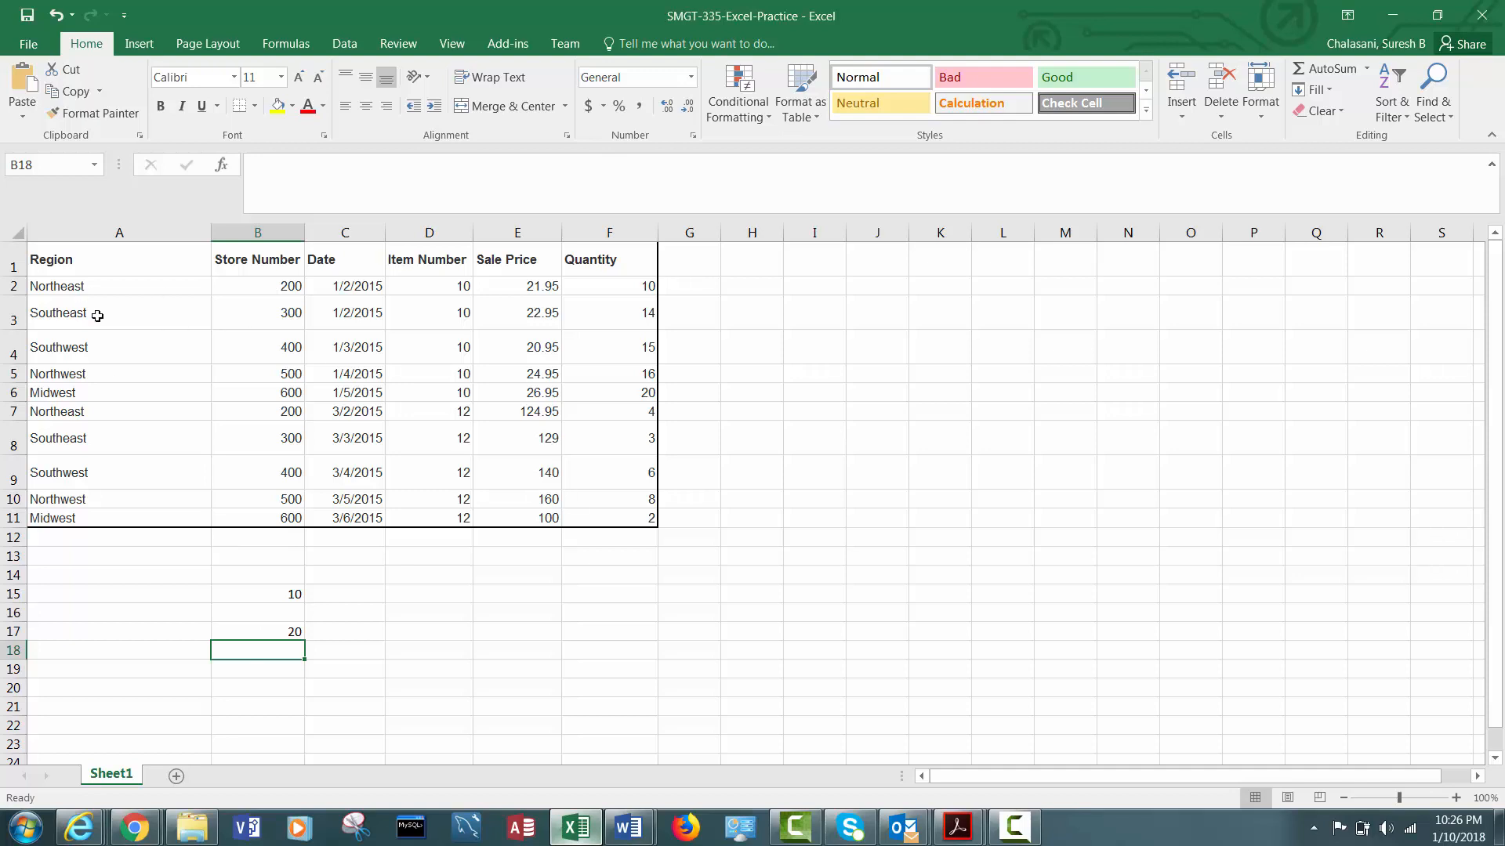
{"action": "left_click_drag", "start_coordinate": [55, 287], "coordinate": [292, 518]}
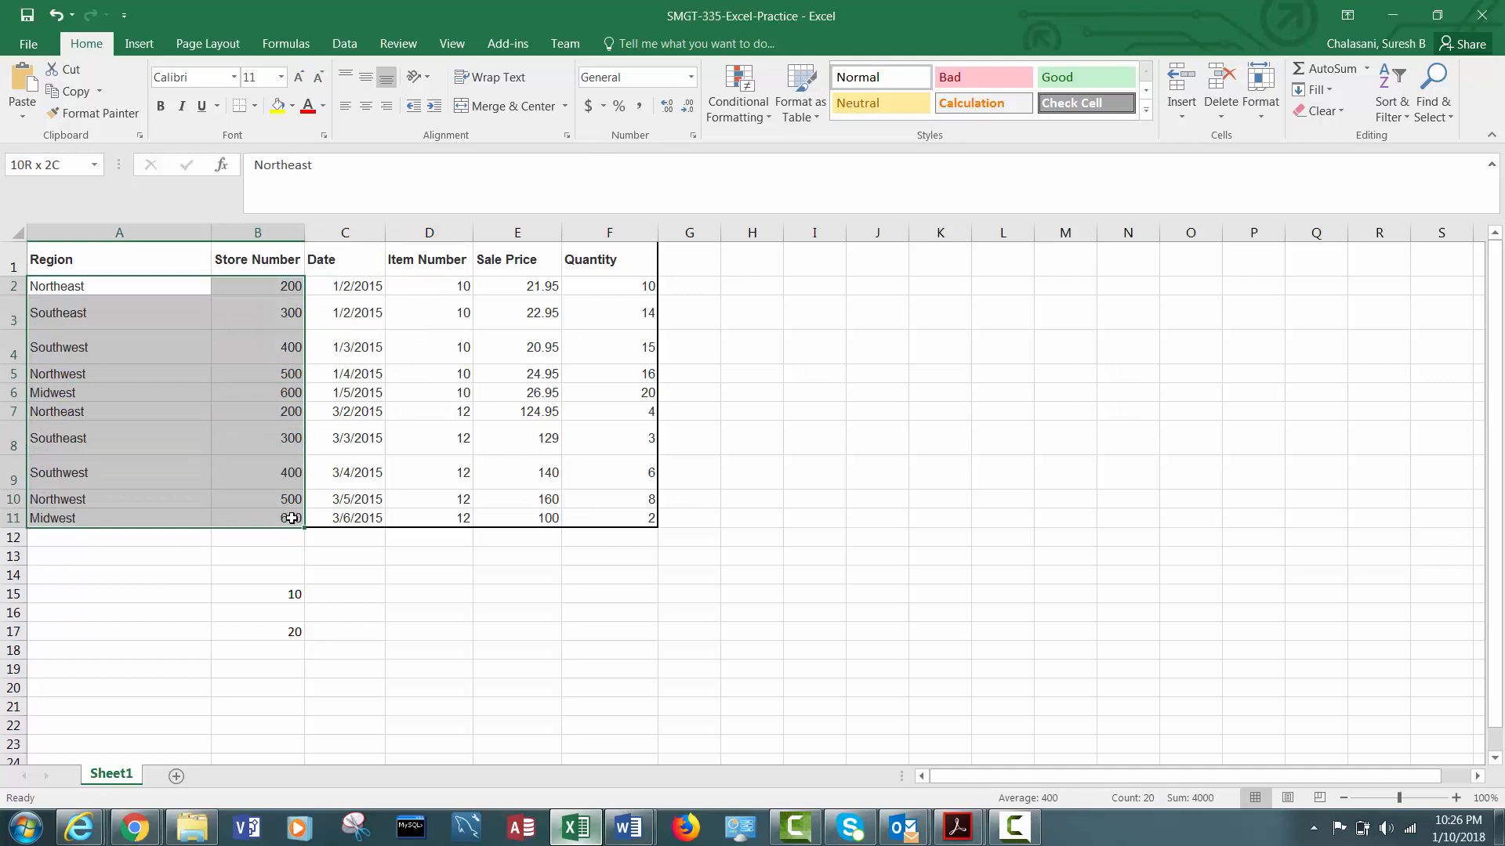
{"action": "left_click", "coordinate": [261, 631]}
Consult the Task 2 formula list in Chrome, return to the workbook, widen column I and enter =TODAY() in cell I1
{"action": "left_click", "coordinate": [134, 827]}
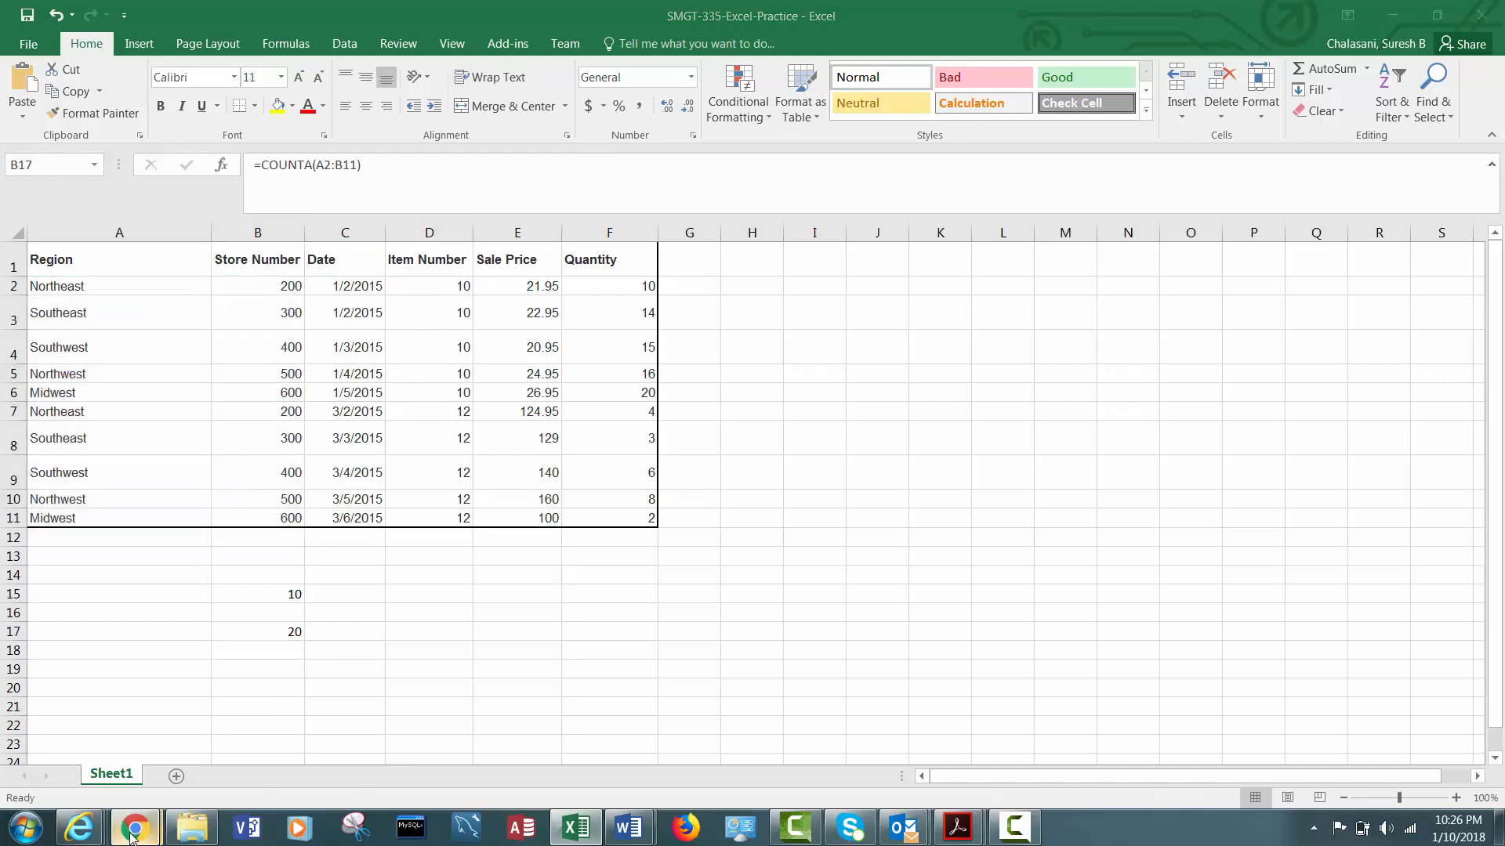
{"action": "left_click", "coordinate": [306, 761]}
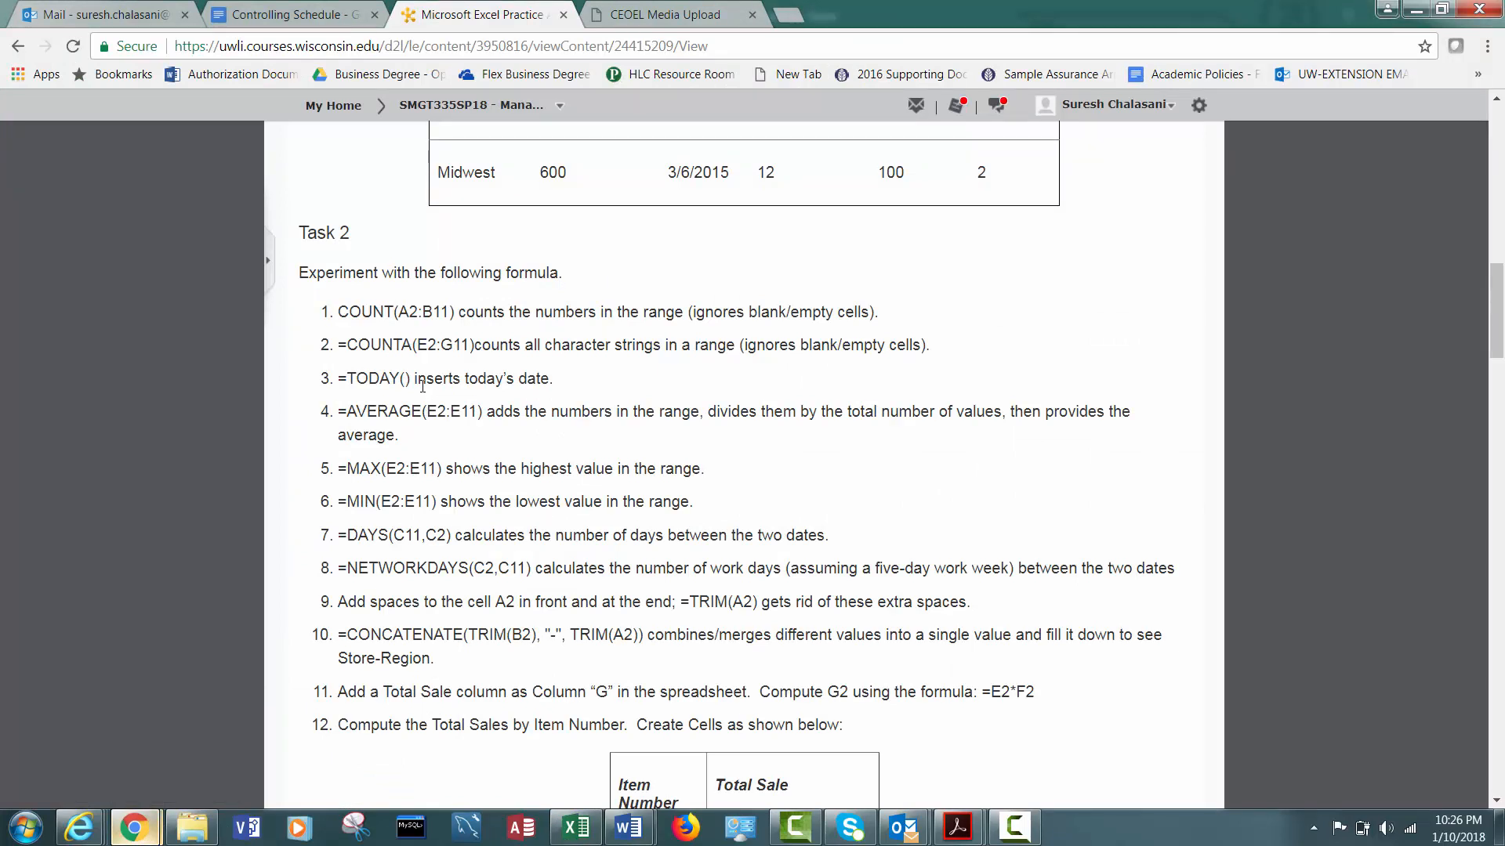
{"action": "left_click", "coordinate": [1415, 14]}
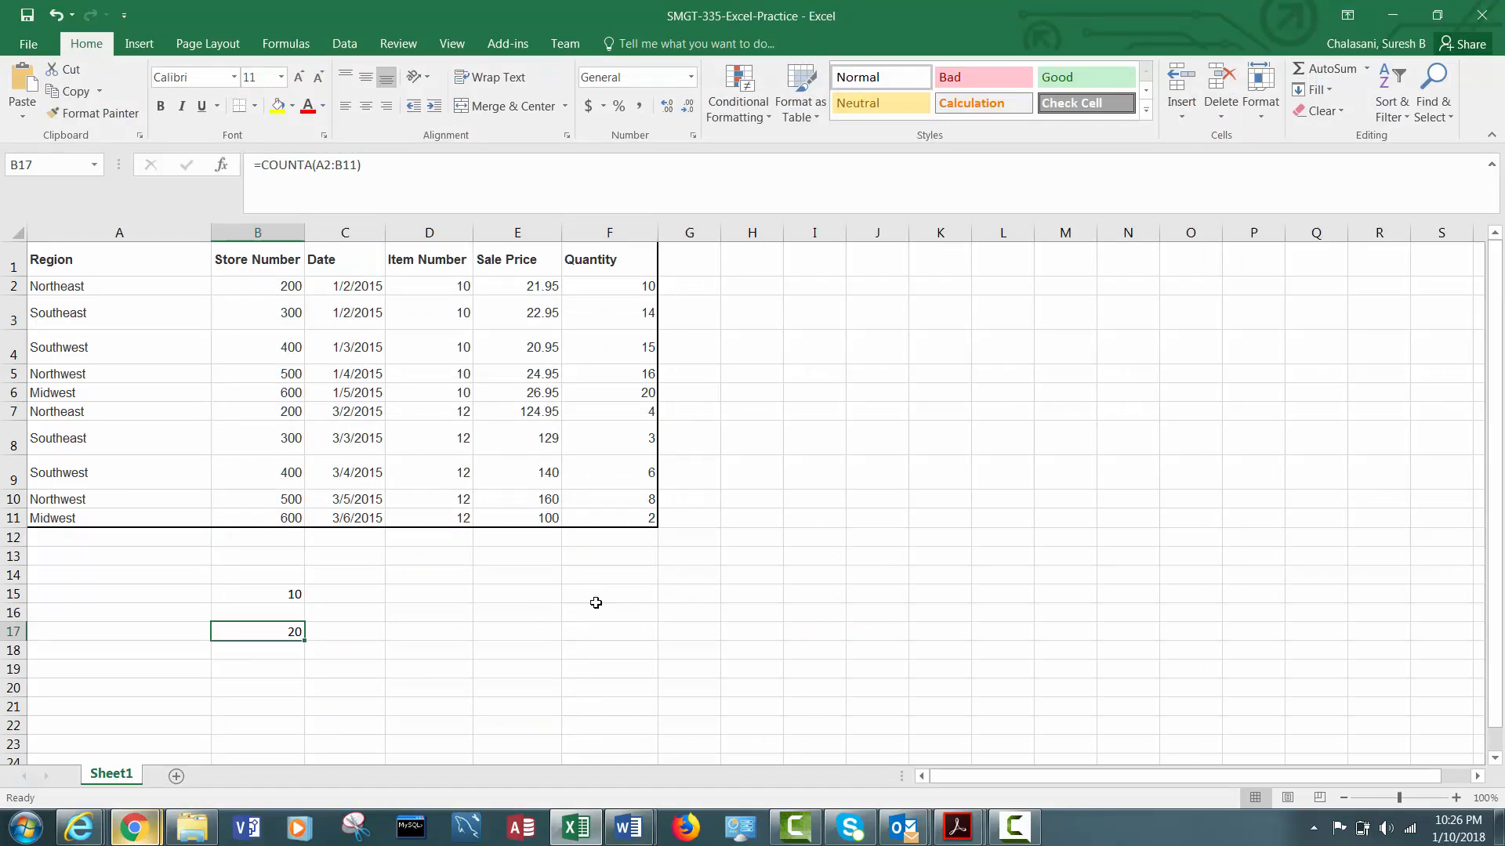
{"action": "left_click", "coordinate": [811, 269]}
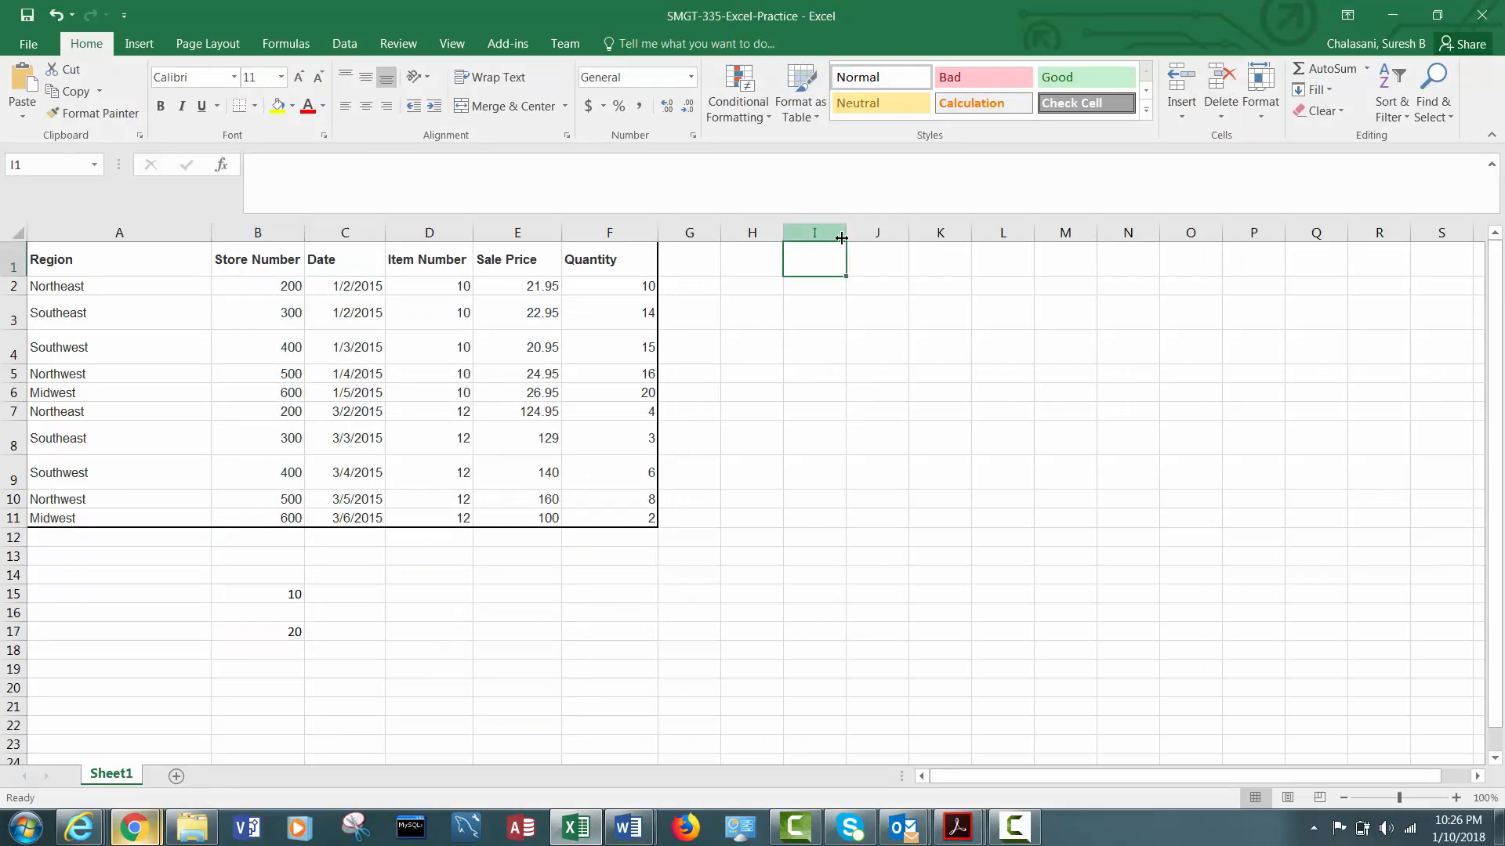
{"action": "left_click_drag", "start_coordinate": [846, 235], "coordinate": [885, 235]}
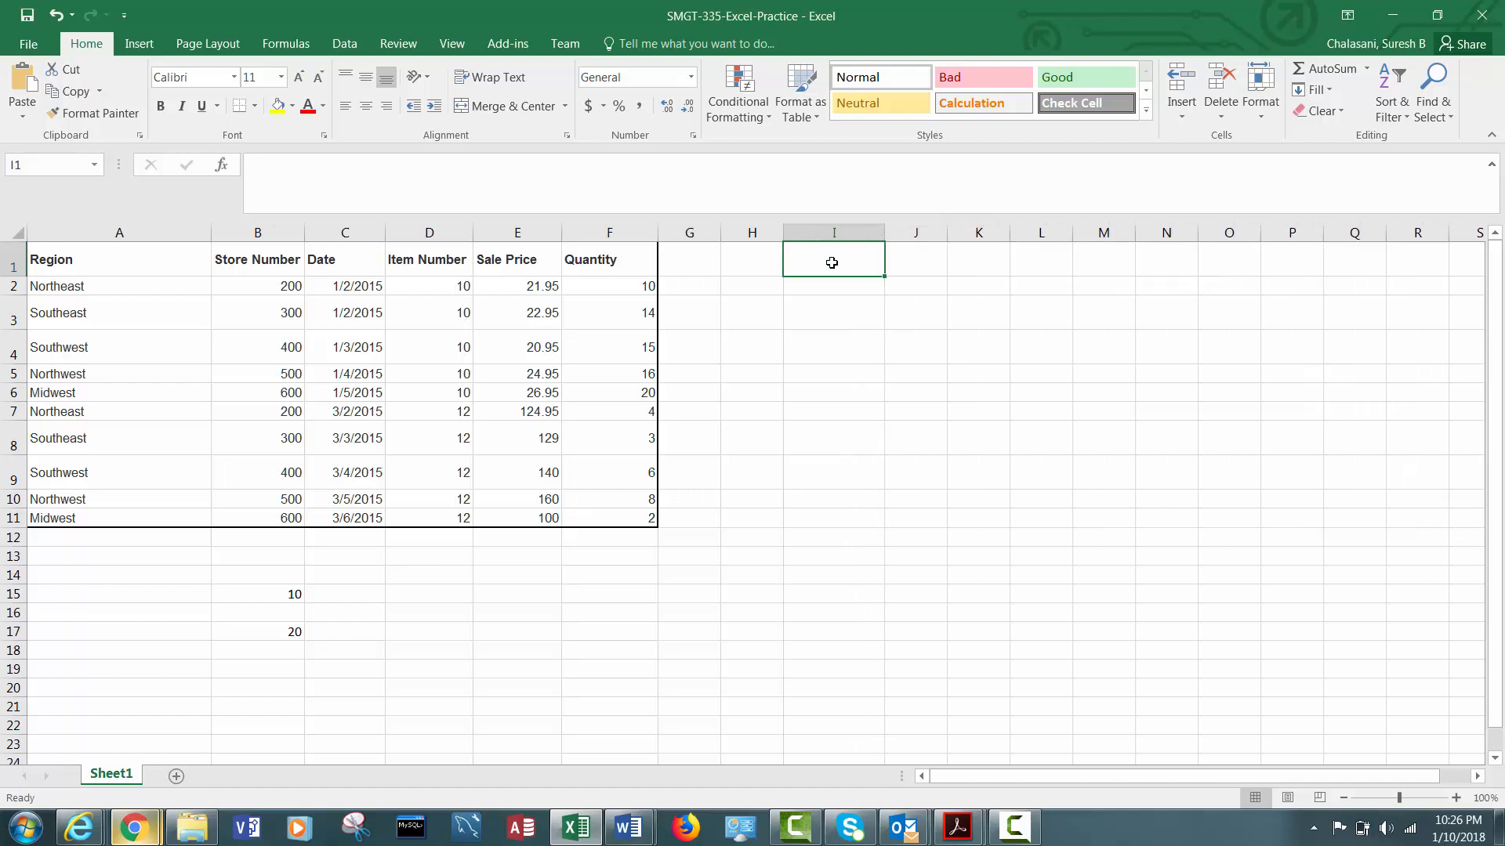
{"action": "type", "text": "=TO"}
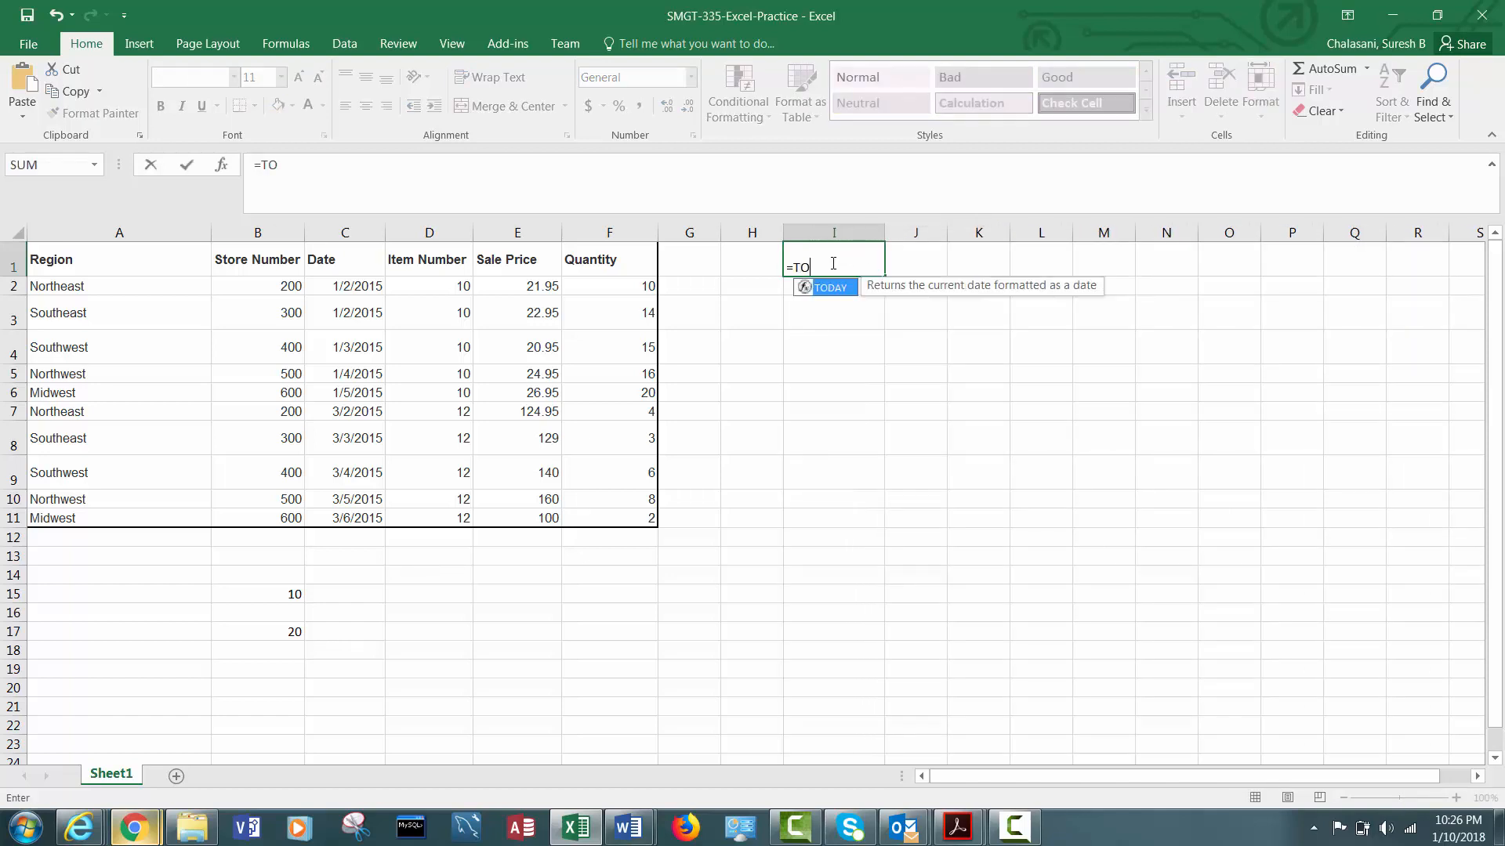
{"action": "type", "text": "DAY()"}
{"action": "key", "text": "Return"}
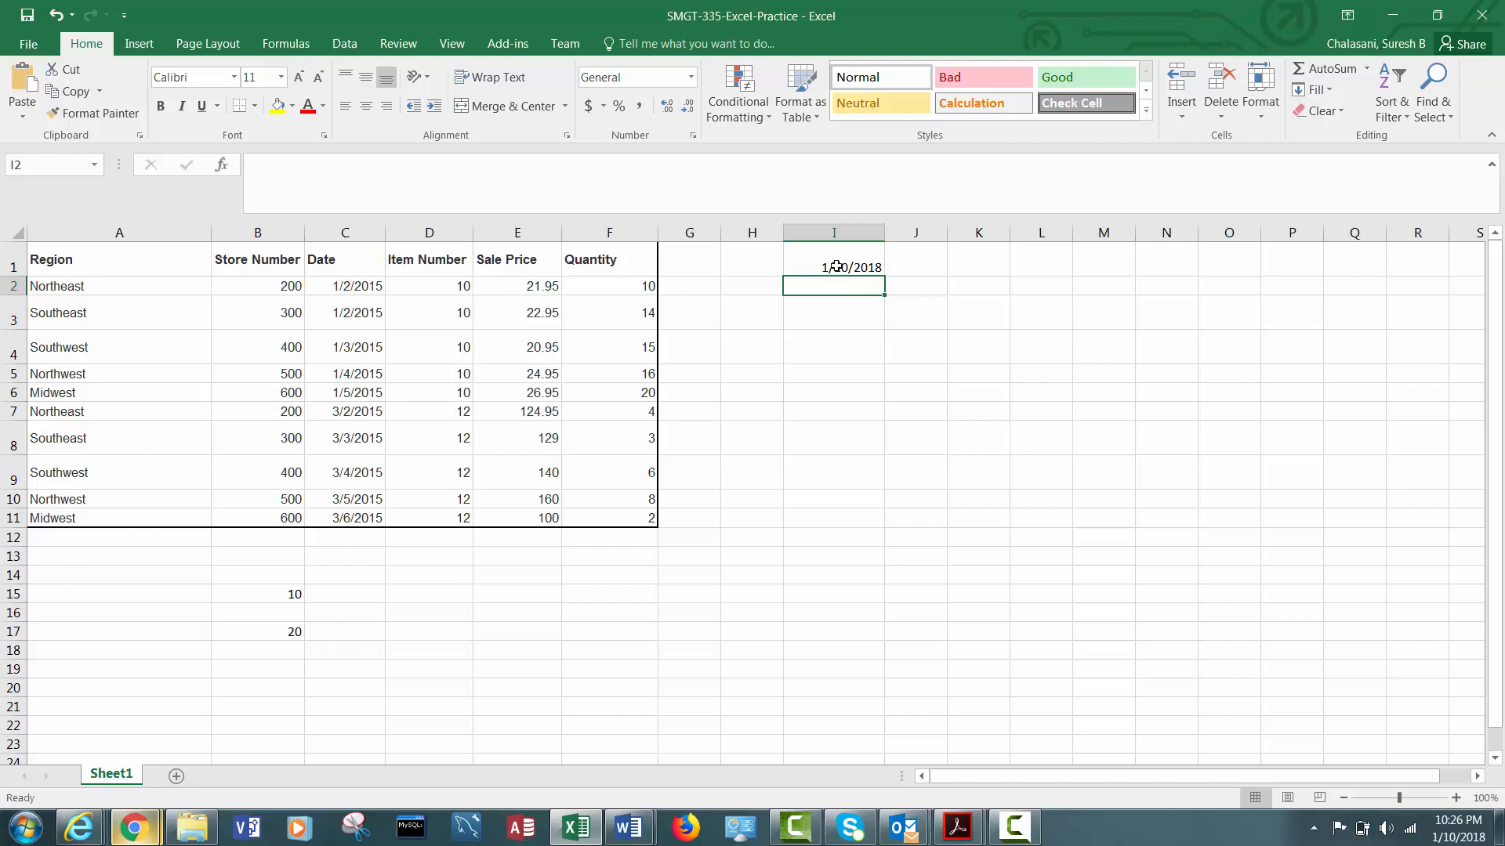
{"action": "left_click", "coordinate": [836, 267]}
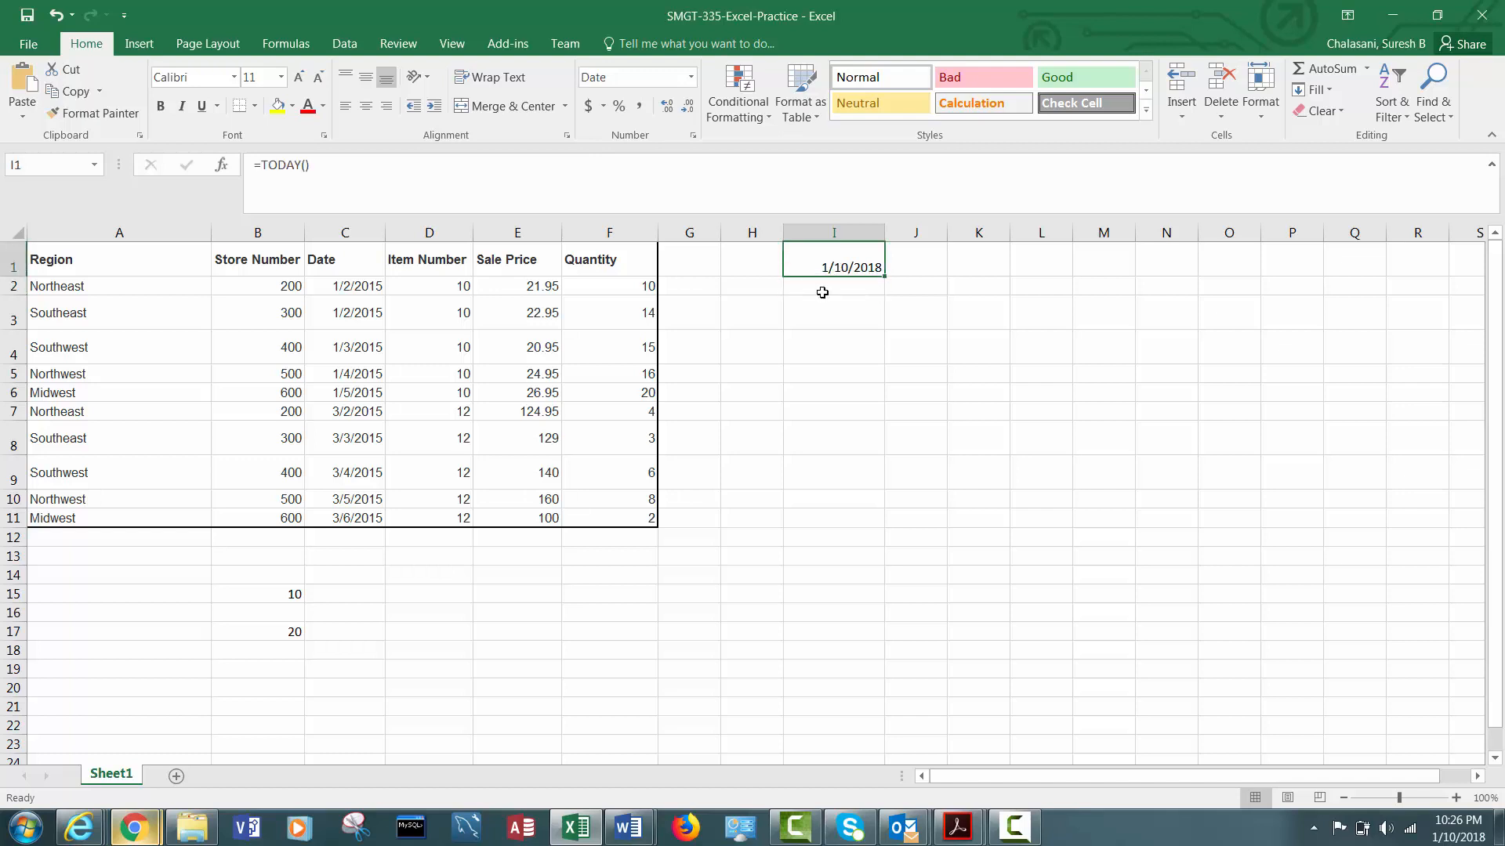
Read the AVERAGE item in the Task 2 list on the course page in Chrome and return to the workbook
{"action": "mouse_move", "coordinate": [135, 828]}
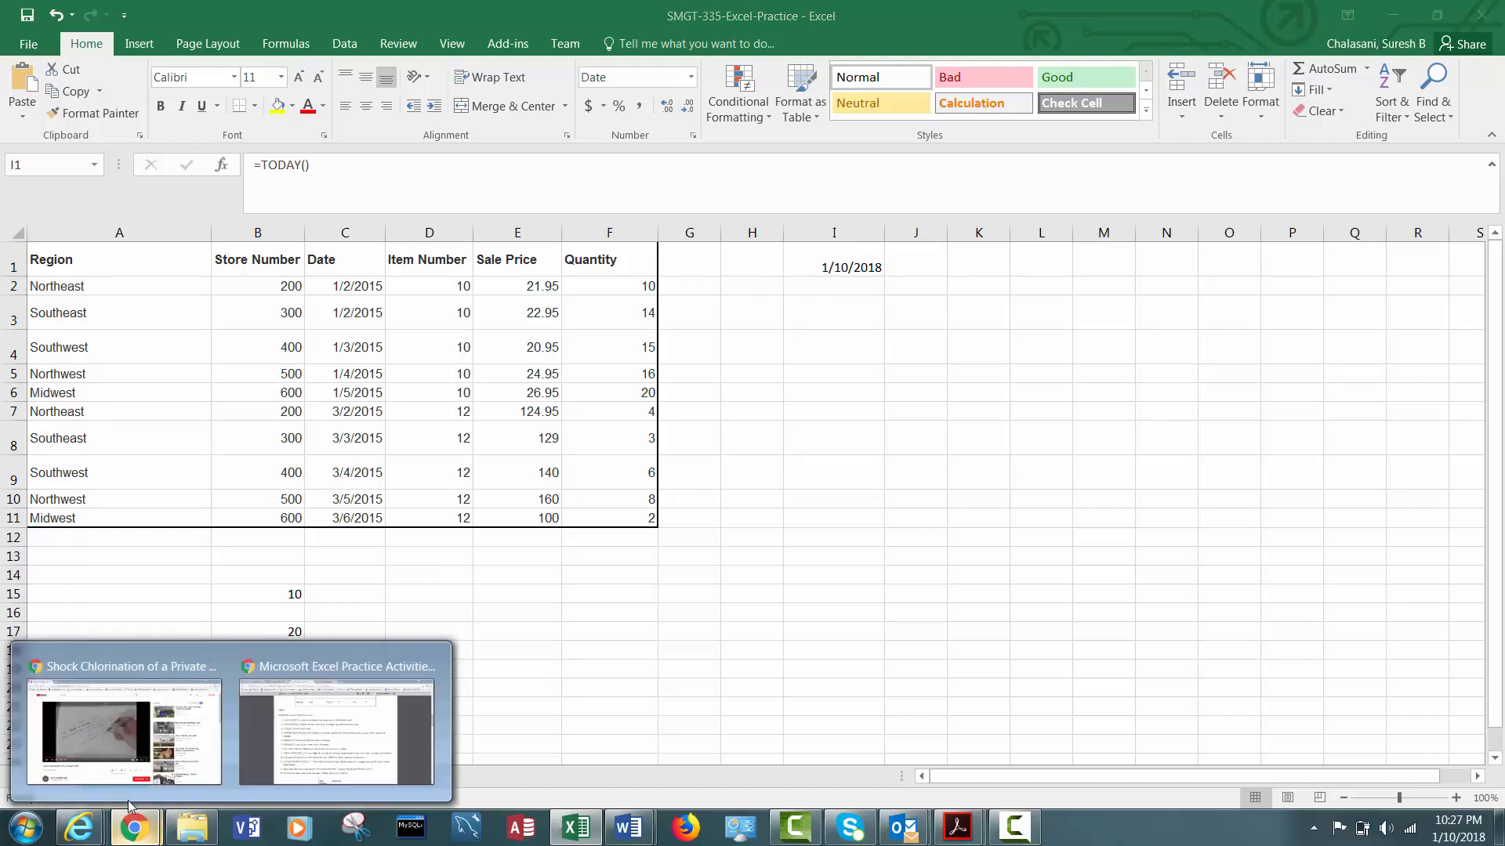
{"action": "left_click", "coordinate": [329, 713]}
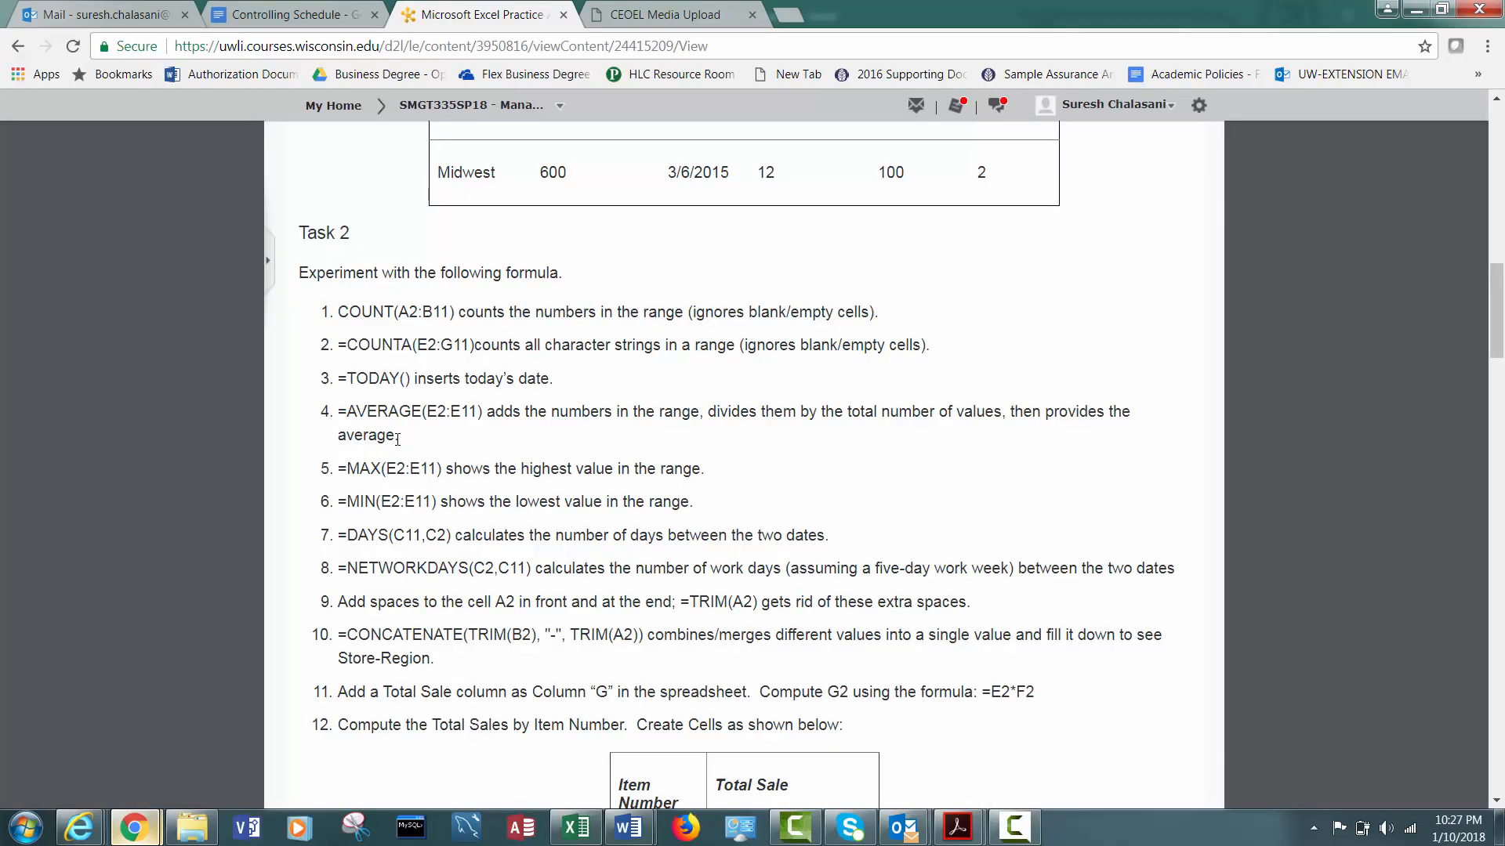
{"action": "left_click", "coordinate": [1415, 9]}
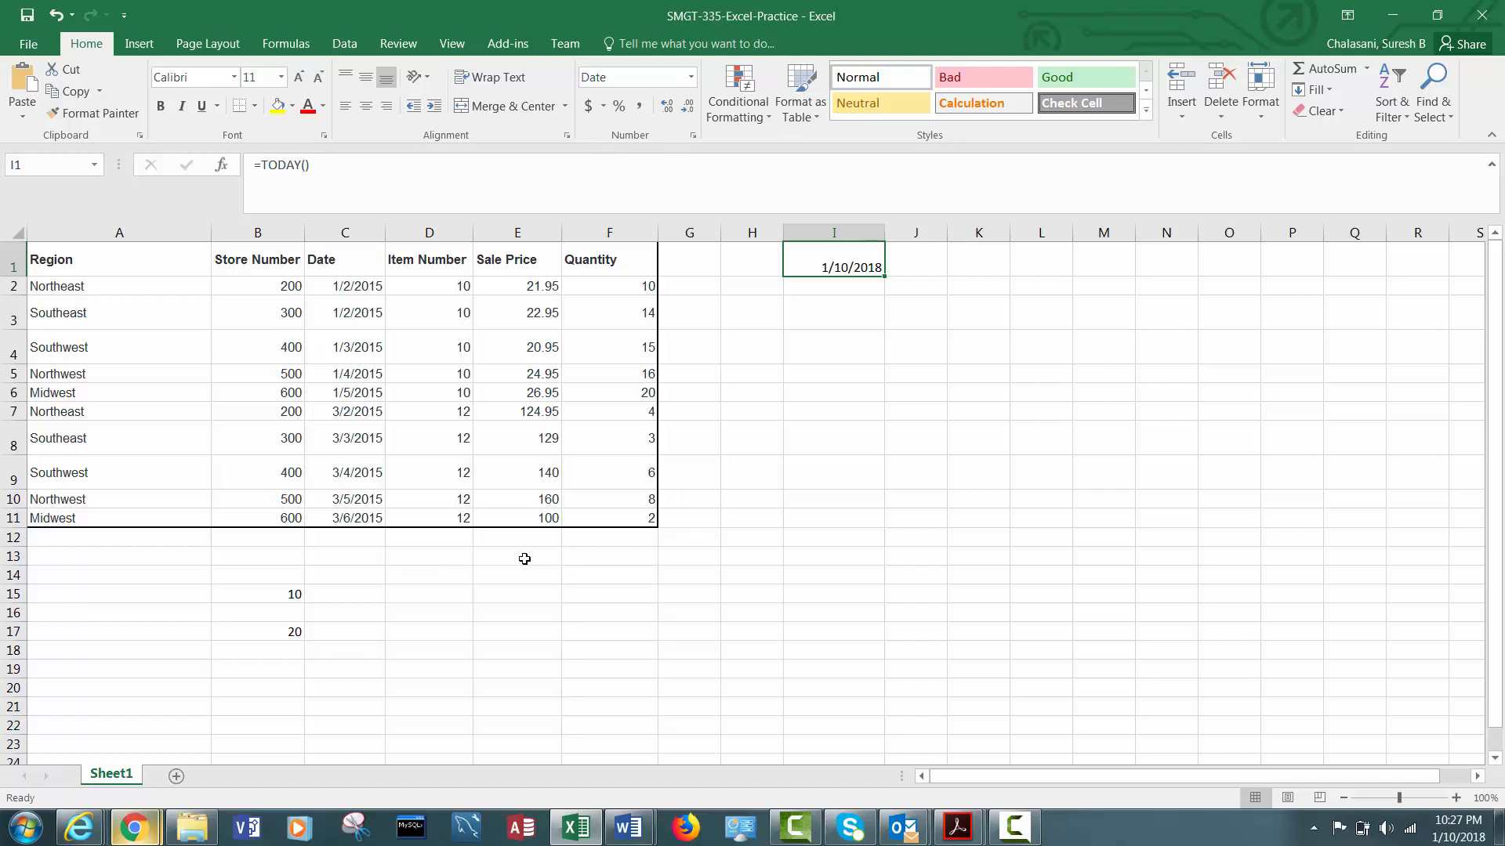
{"action": "type", "text": "=A"}
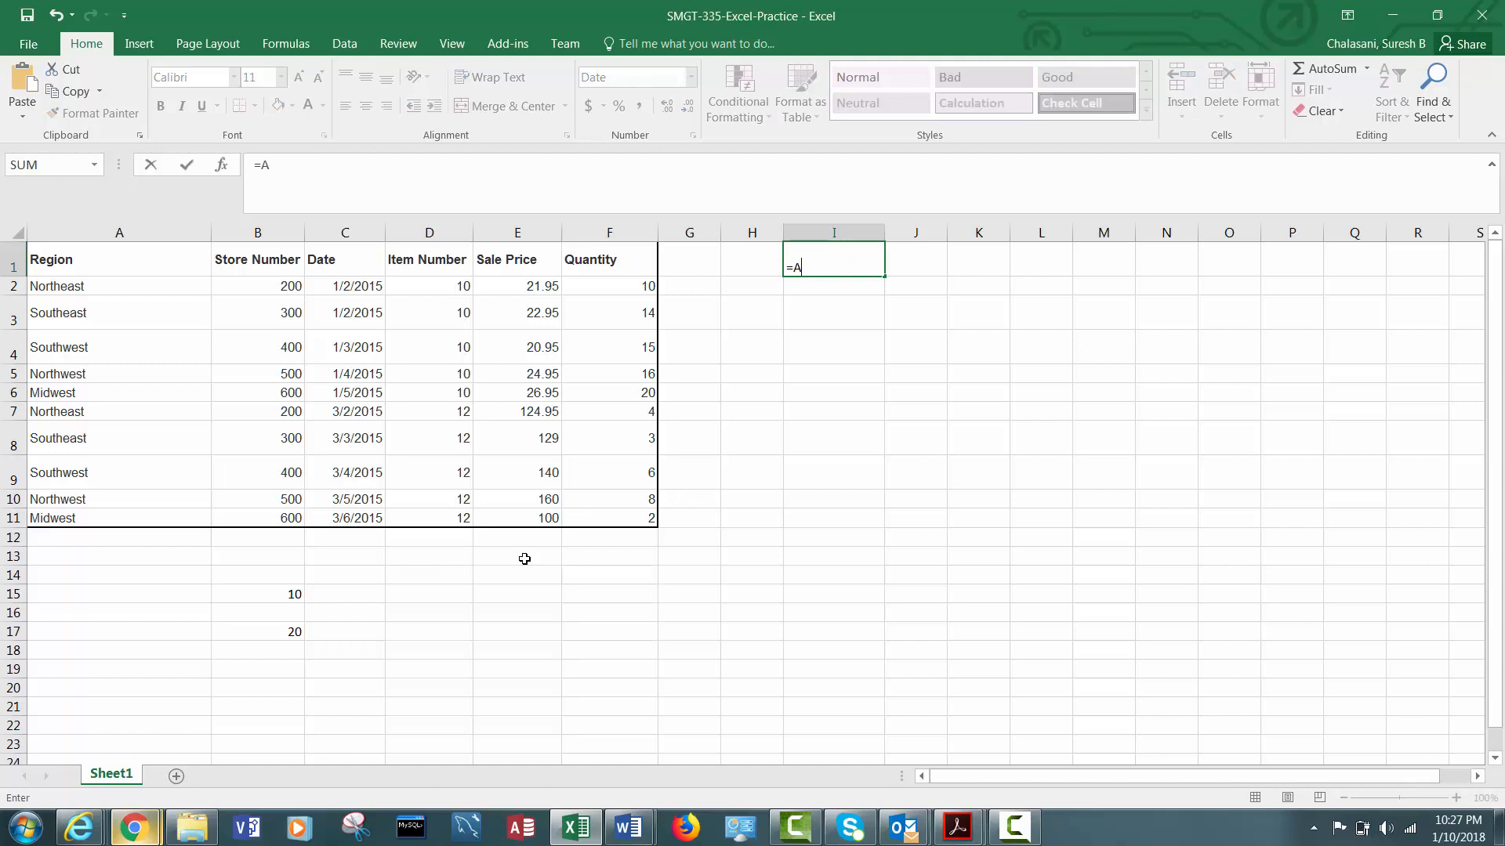
{"action": "type", "text": "VERAGE"}
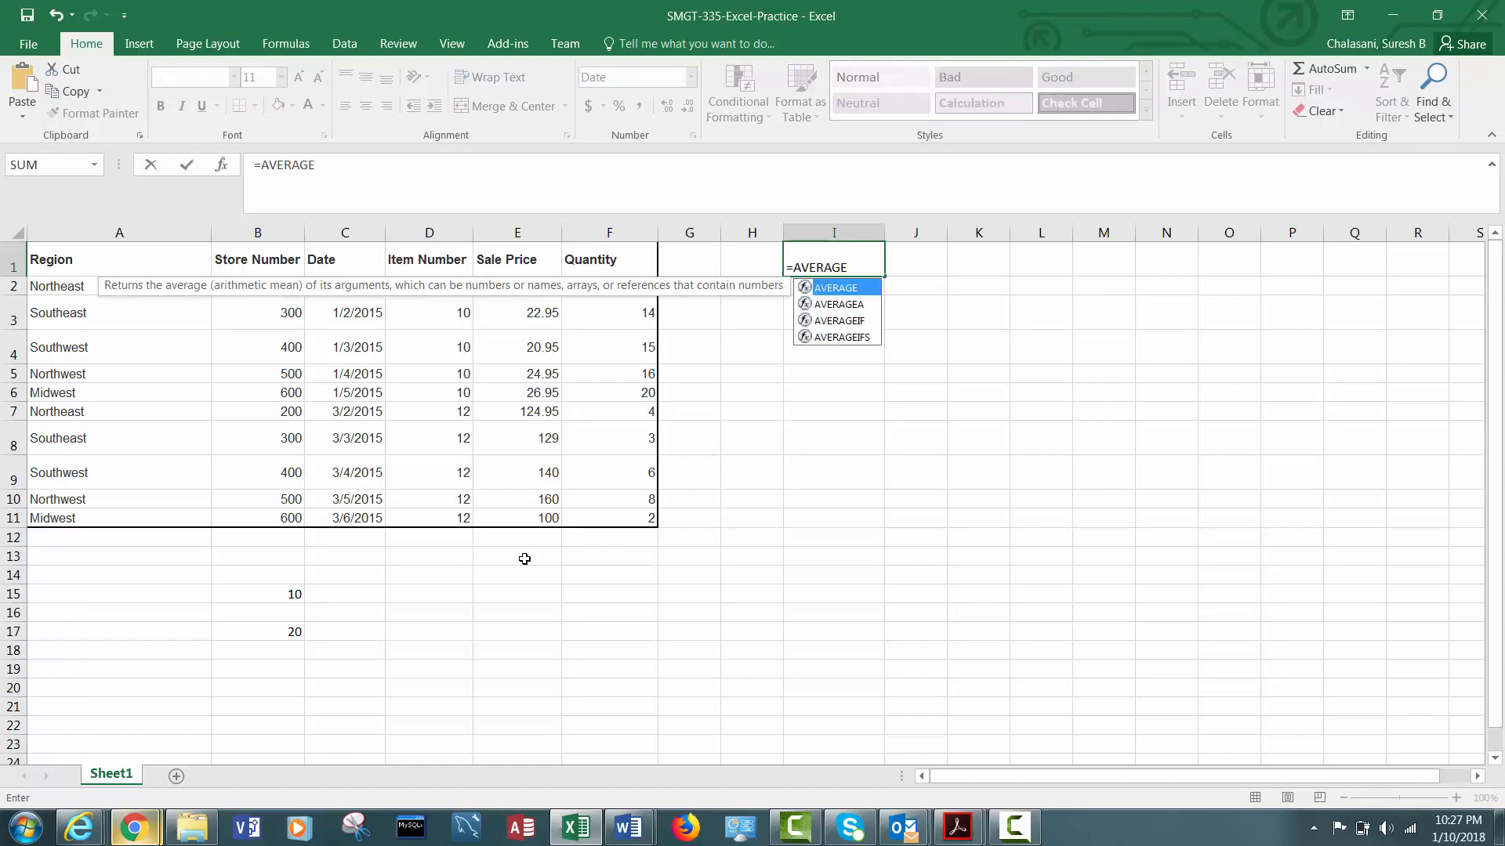
{"action": "key", "text": "ctrl+z"}
{"action": "left_click", "coordinate": [509, 562]}
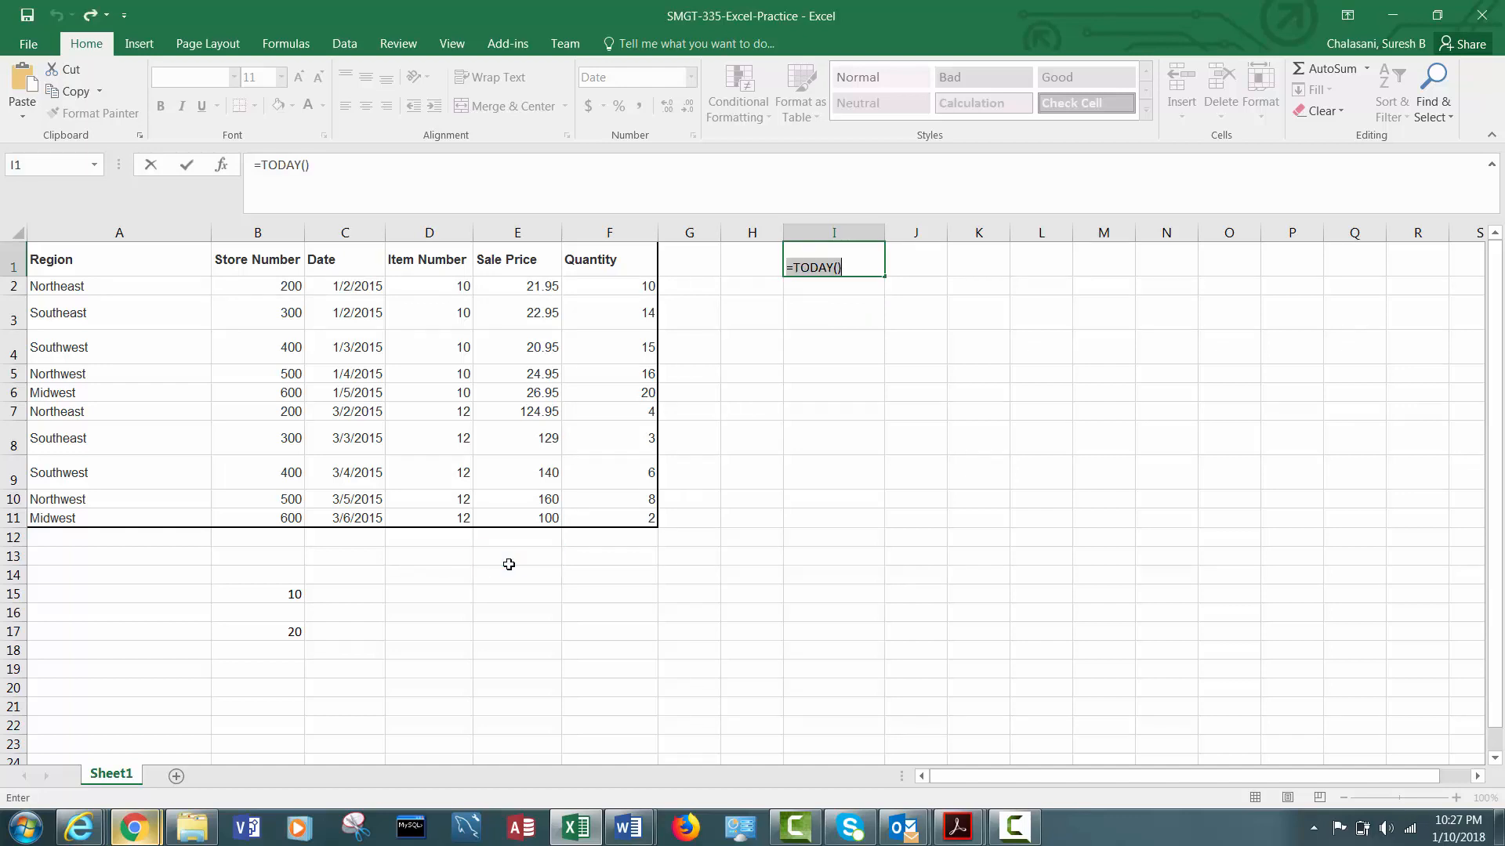
{"action": "key", "text": "ctrl+Return"}
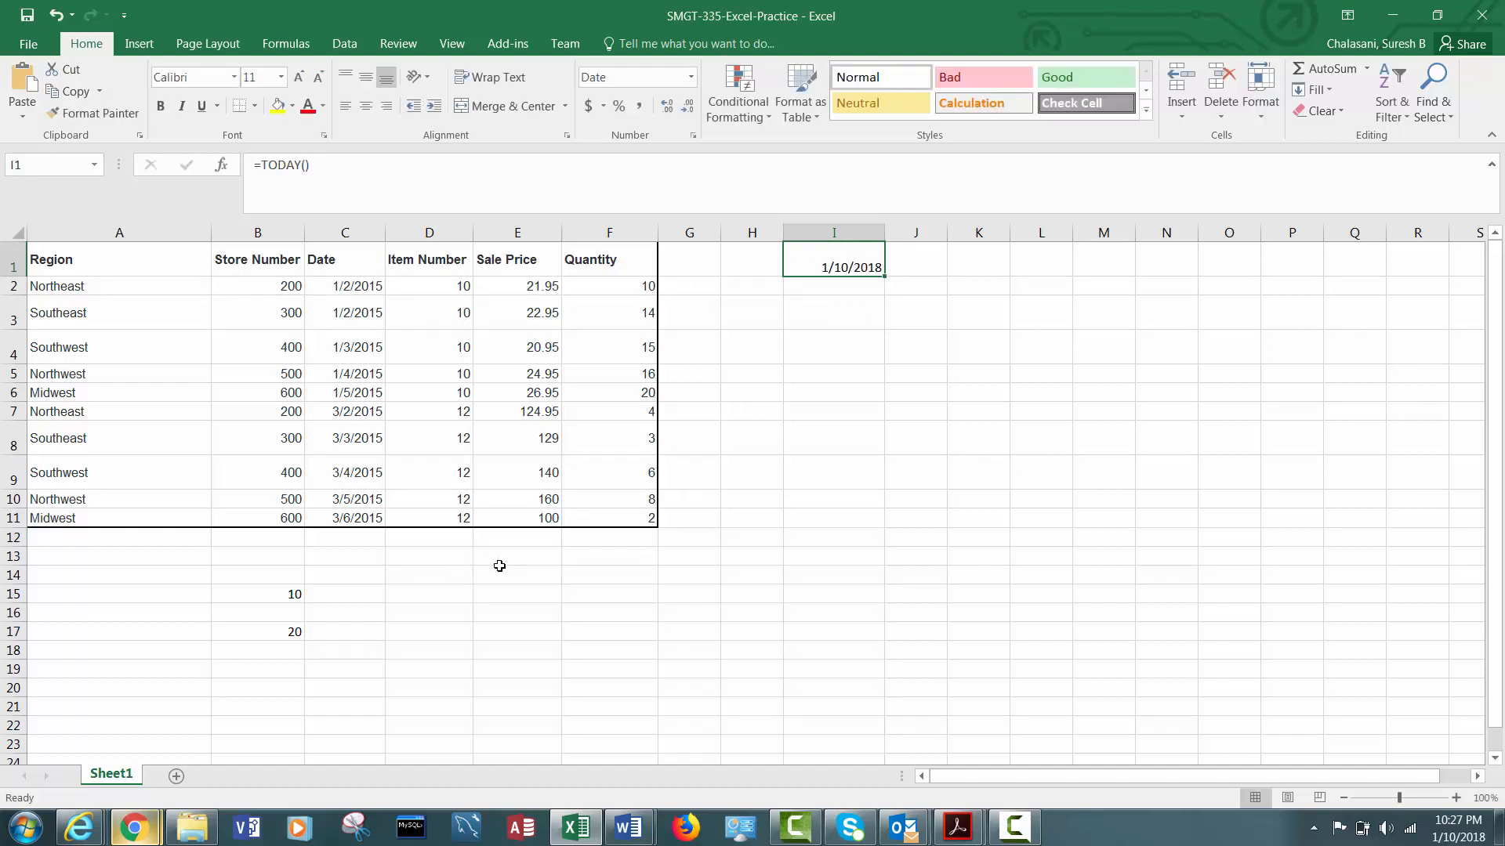
Enter the formula =AVERAGE(E2:E11) in cell E13 to average the sale prices
{"action": "left_click", "coordinate": [500, 561]}
{"action": "type", "text": "="}
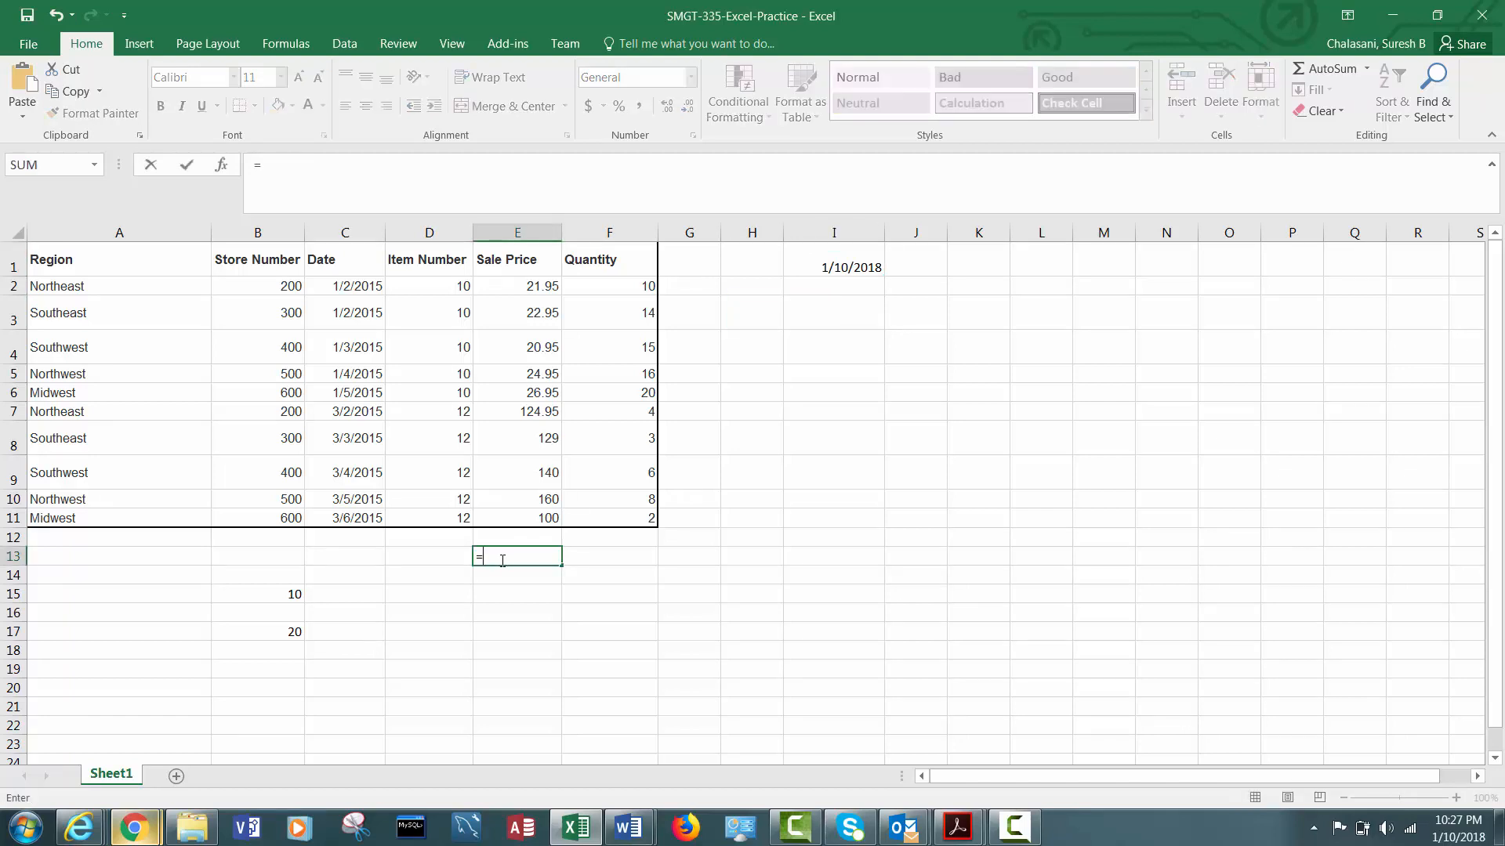
{"action": "type", "text": "AVERAGE"}
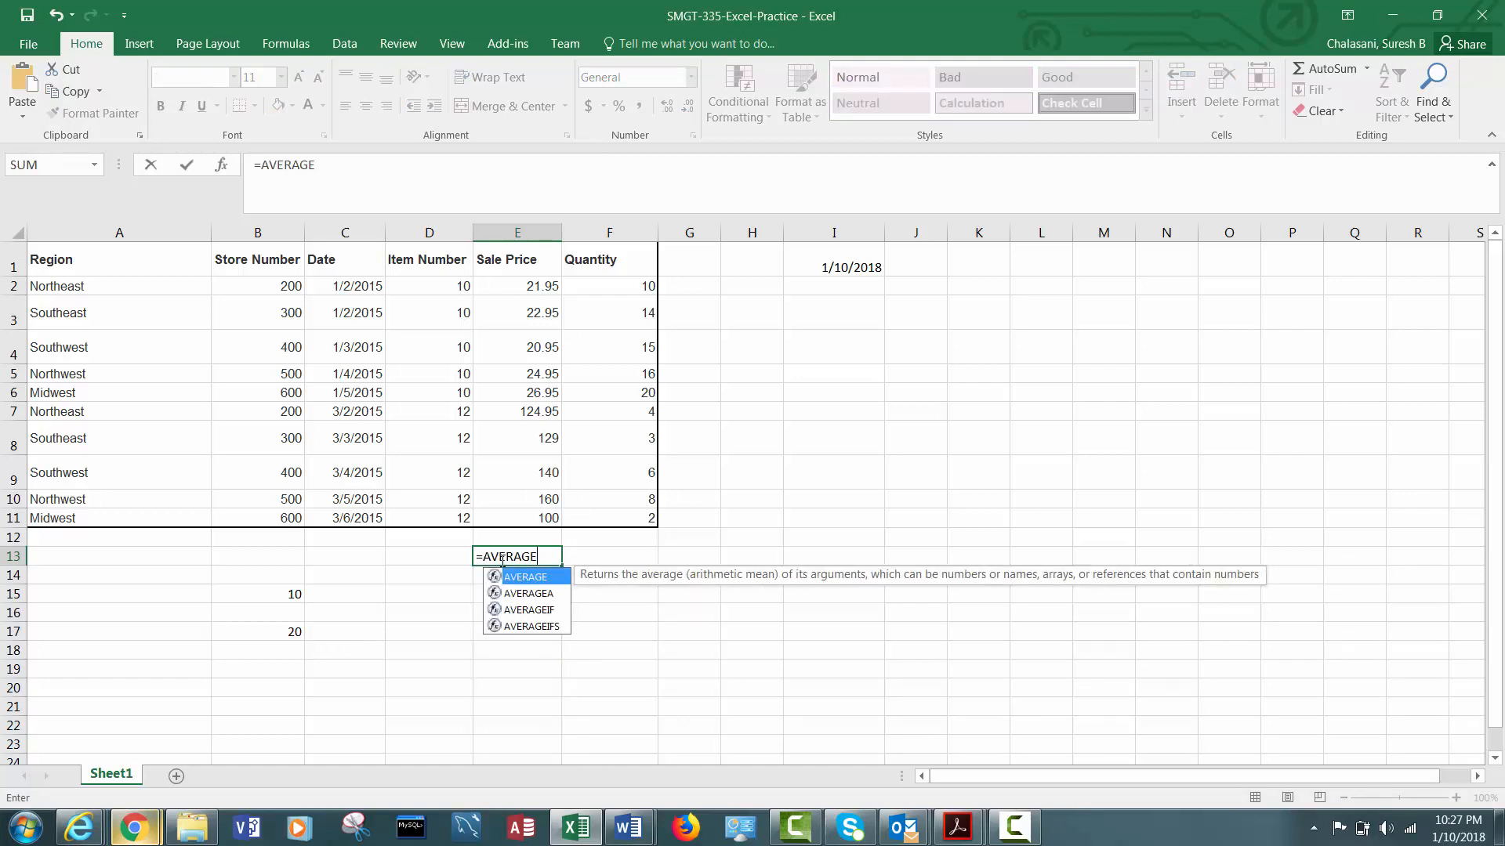
{"action": "type", "text": "("}
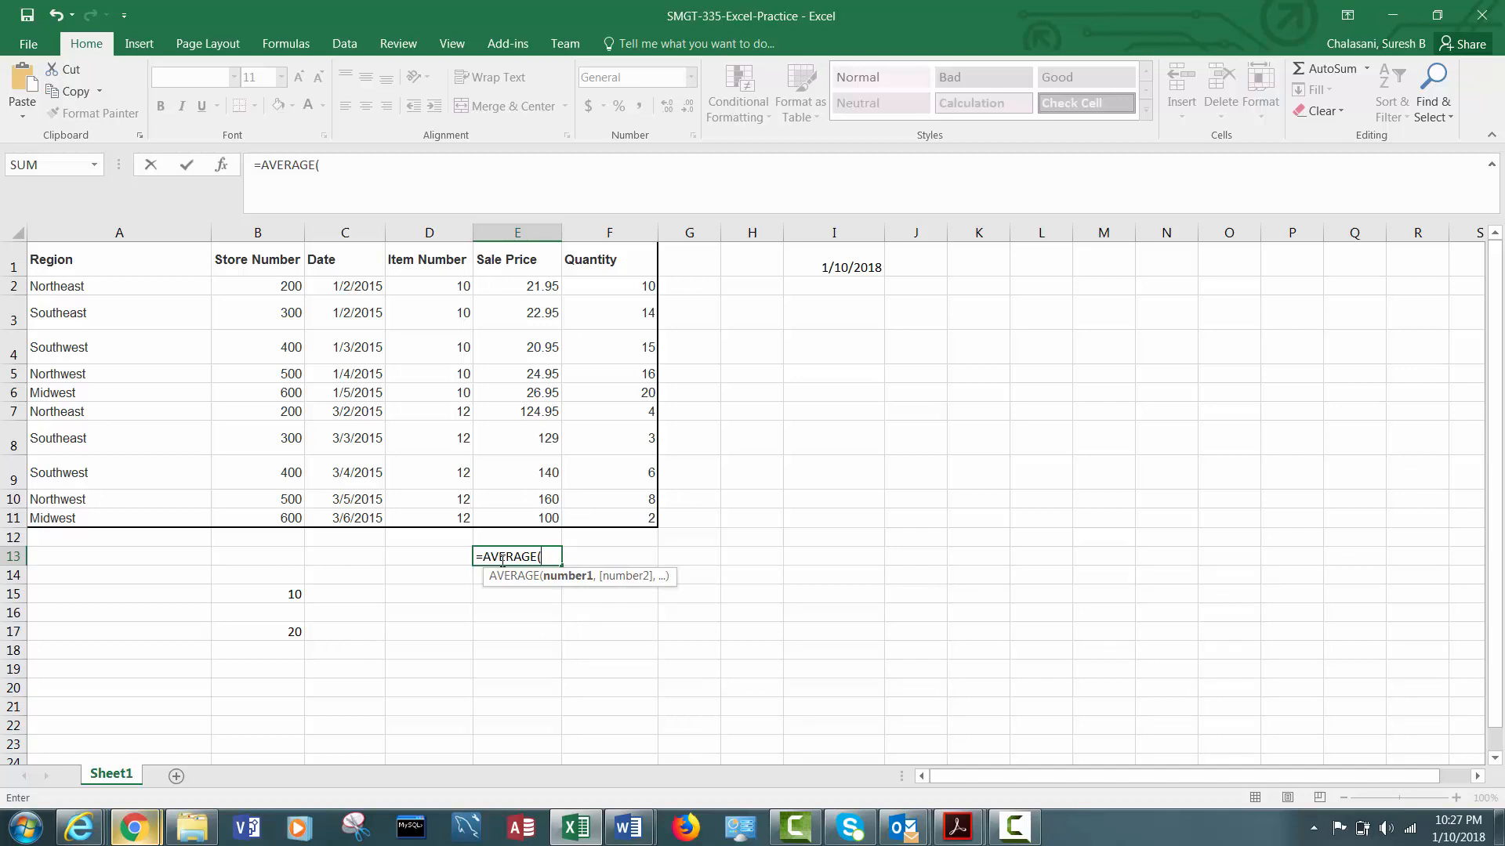
{"action": "type", "text": "E2:"}
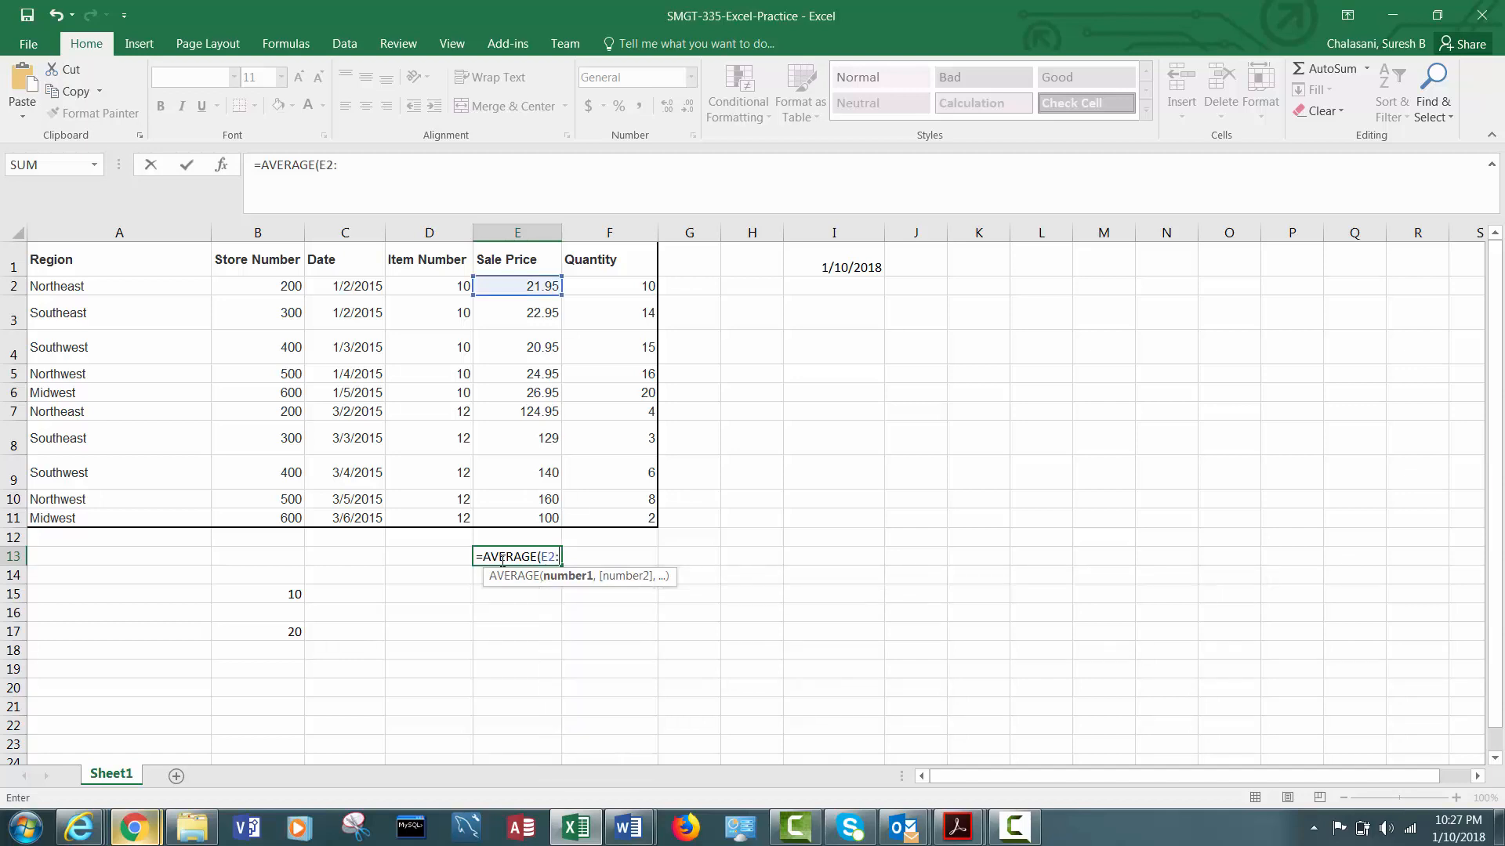
{"action": "type", "text": "E11)"}
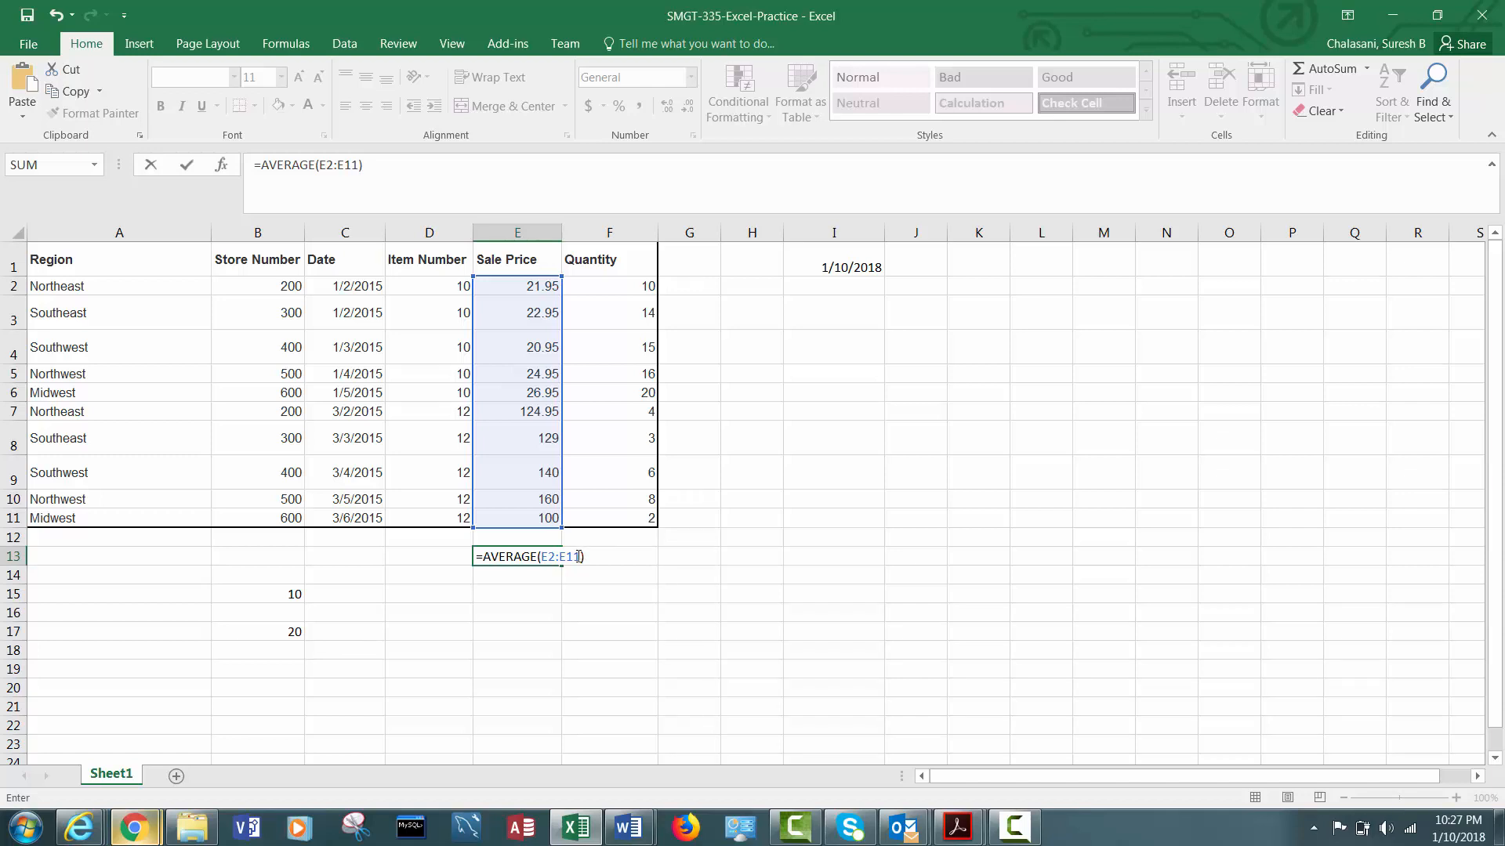
{"action": "left_click_drag", "start_coordinate": [579, 557], "coordinate": [541, 556]}
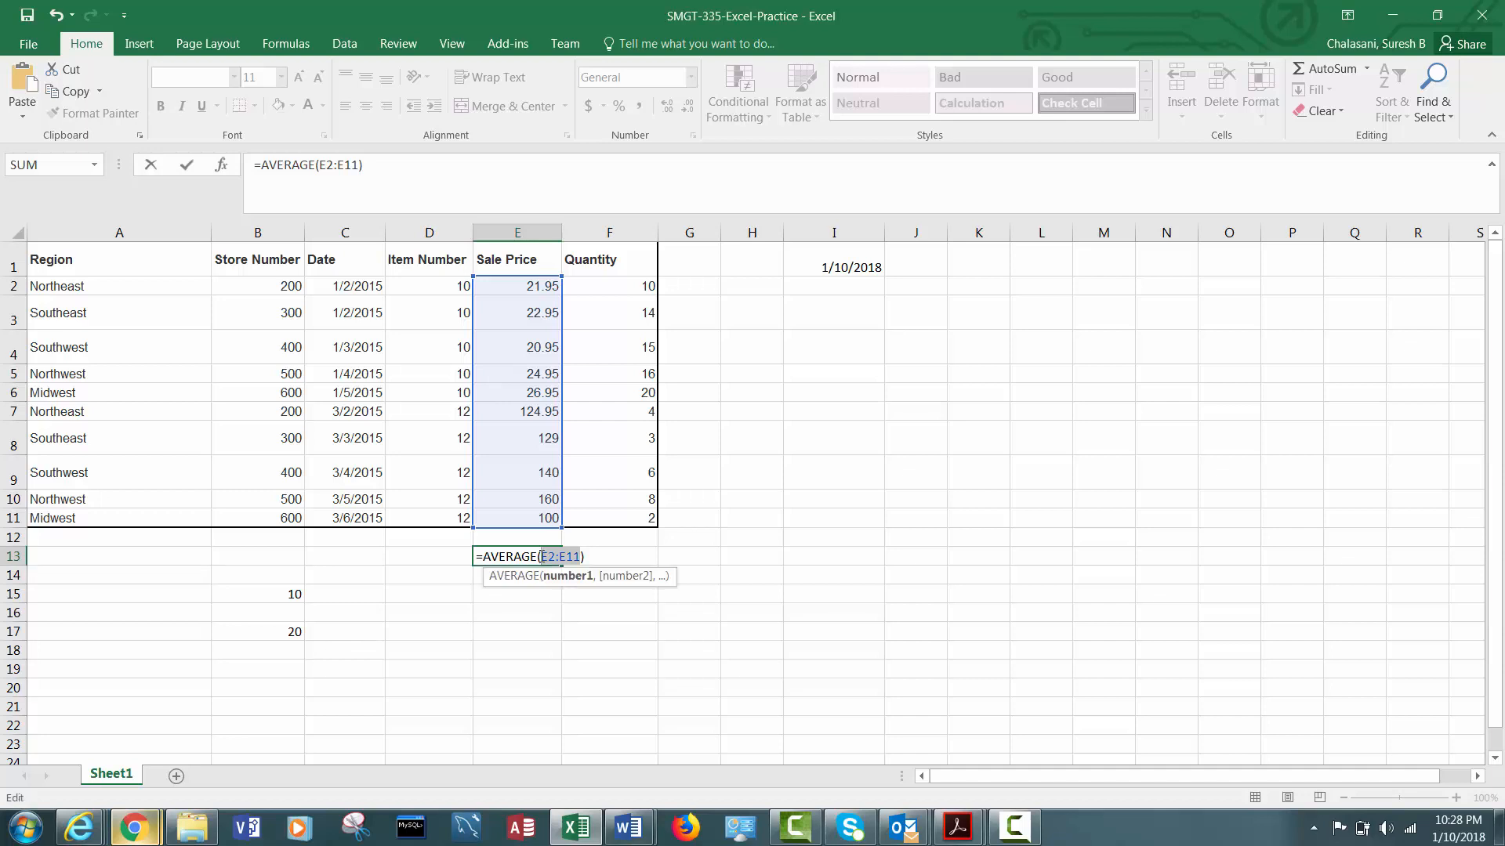
{"action": "key", "text": "Return"}
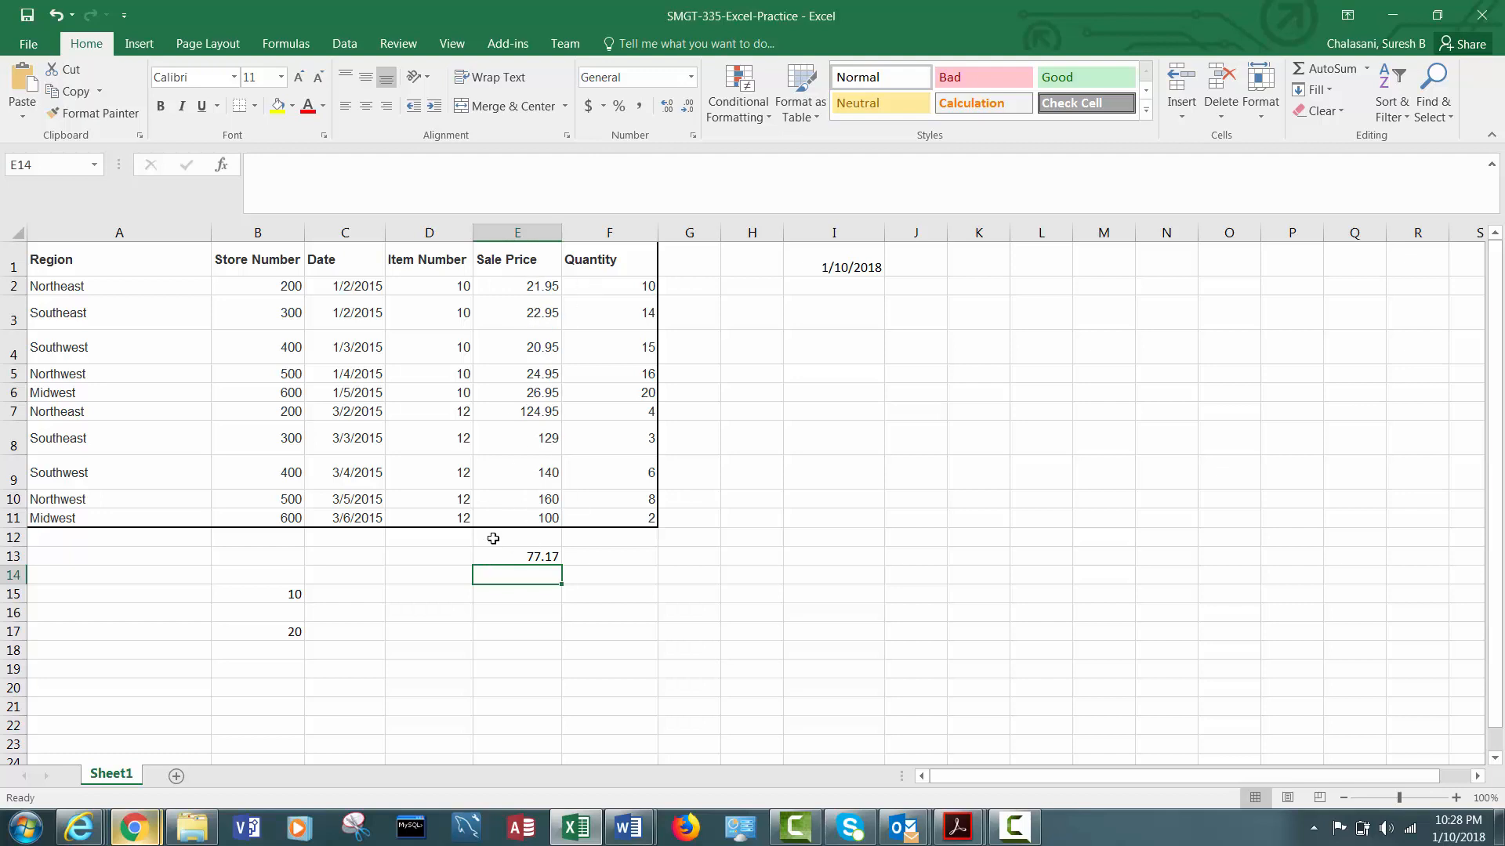
{"action": "left_click", "coordinate": [512, 555]}
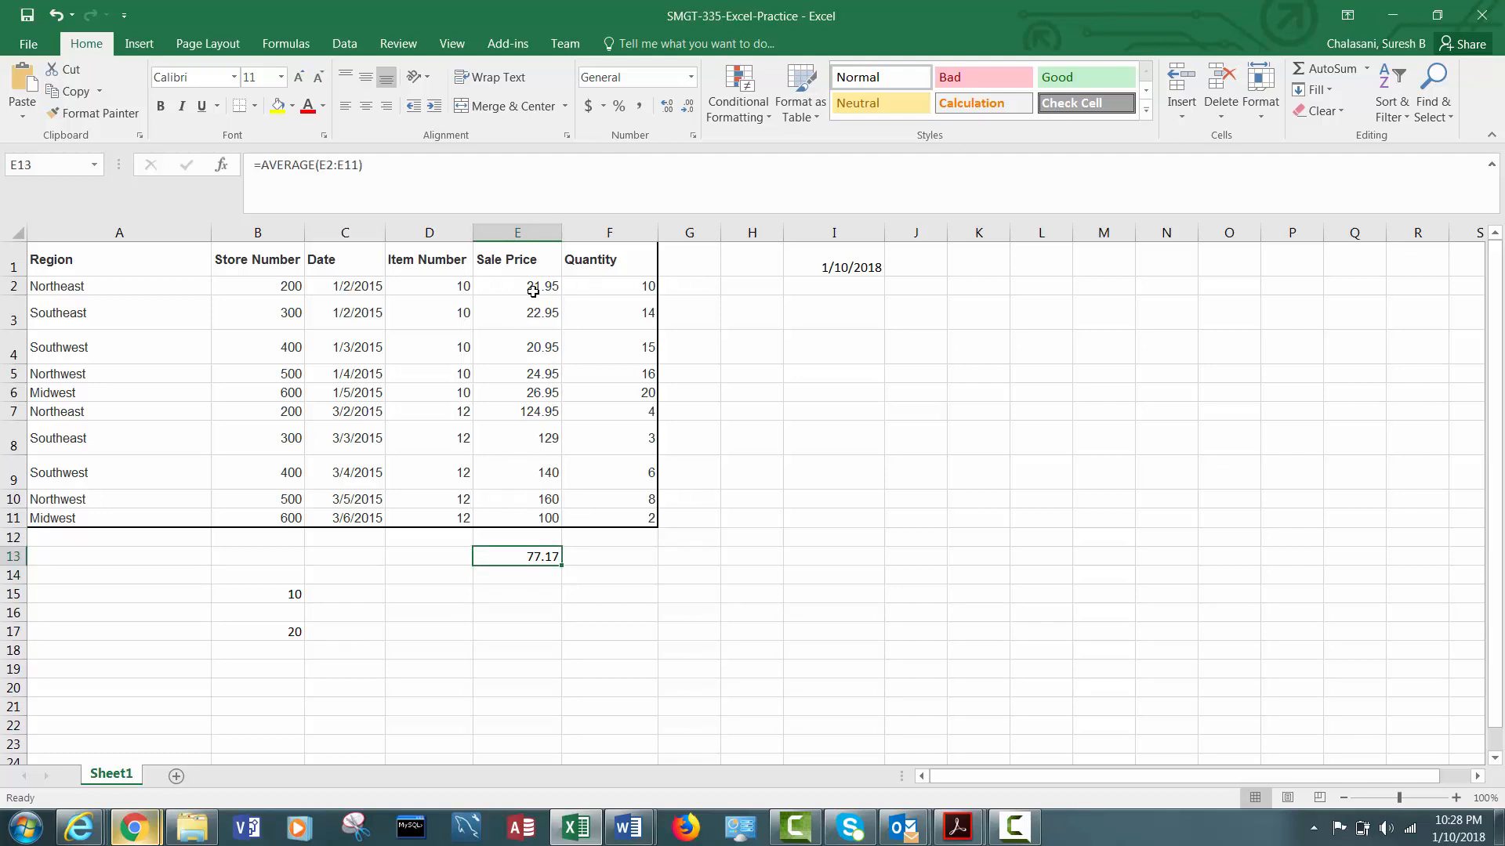
Format cells E2:E13 as Currency with two decimal places and the $ symbol
{"action": "left_click_drag", "start_coordinate": [535, 281], "coordinate": [526, 562]}
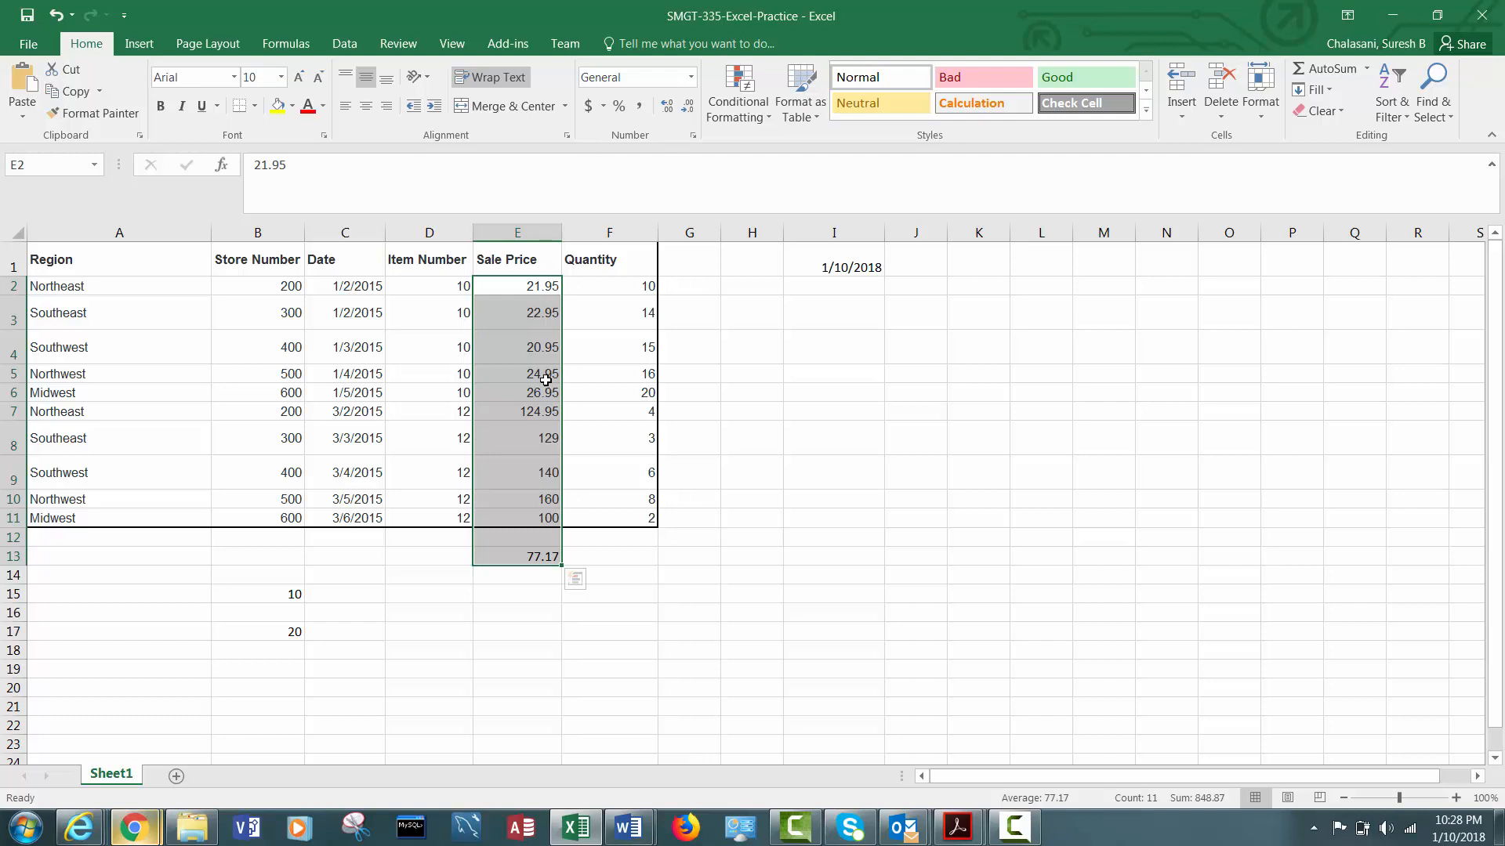
{"action": "left_click_drag", "start_coordinate": [518, 282], "coordinate": [519, 553]}
{"action": "right_click", "coordinate": [529, 376]}
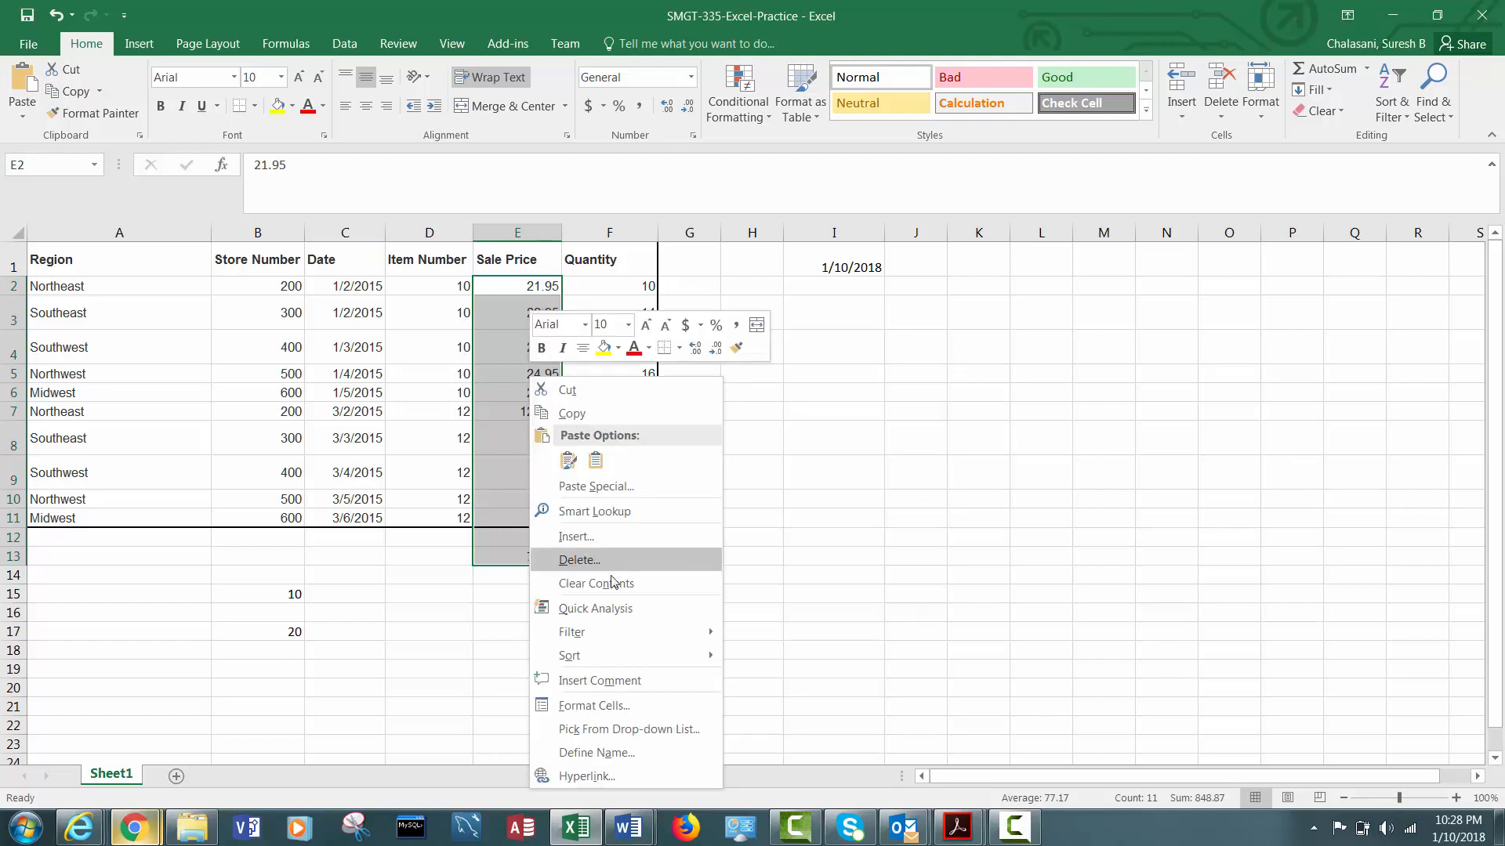
{"action": "left_click", "coordinate": [617, 710]}
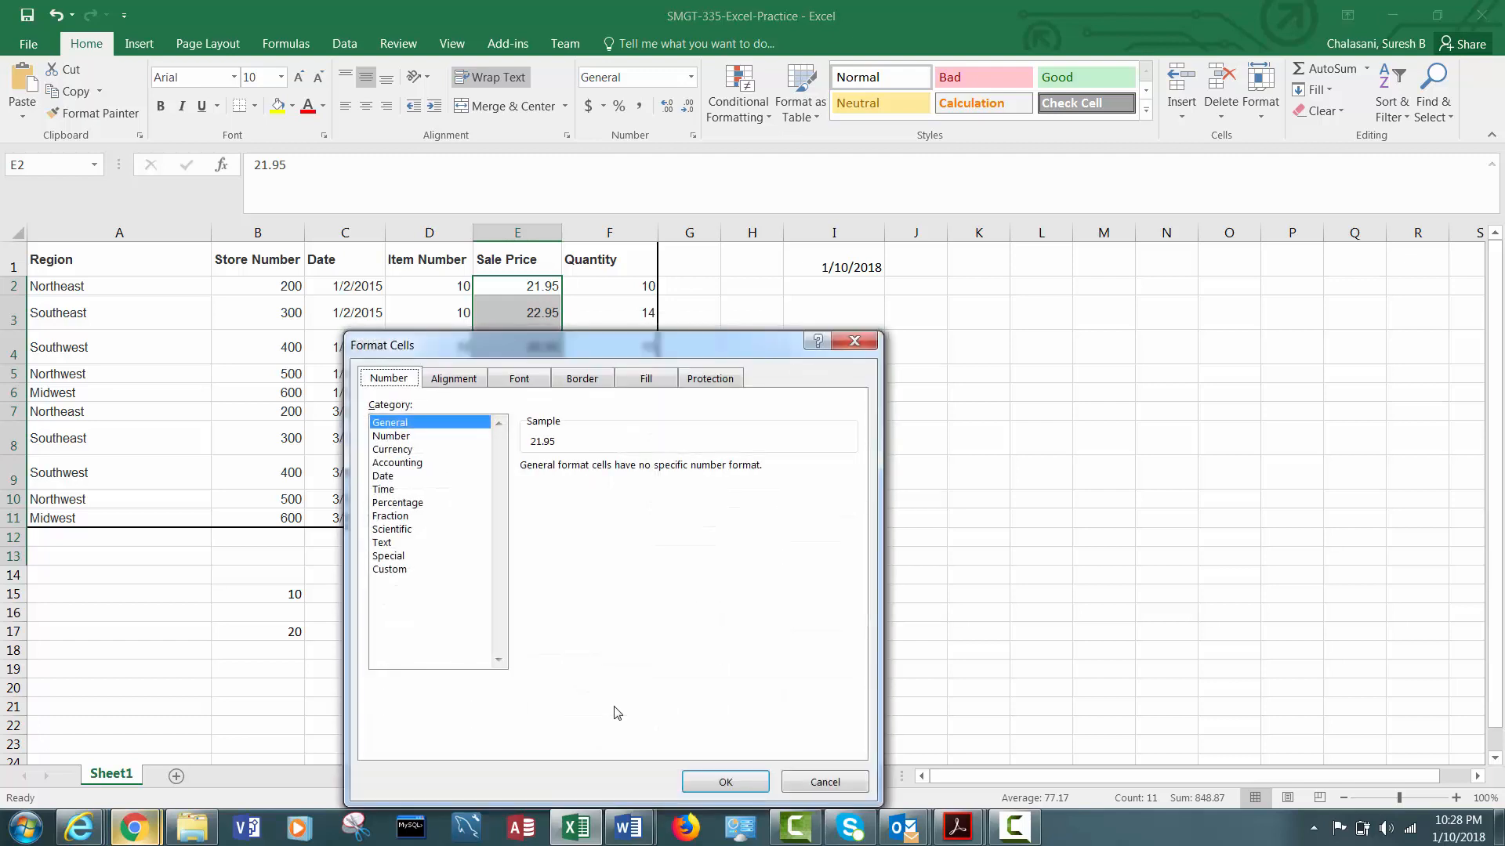
{"action": "left_click", "coordinate": [395, 451]}
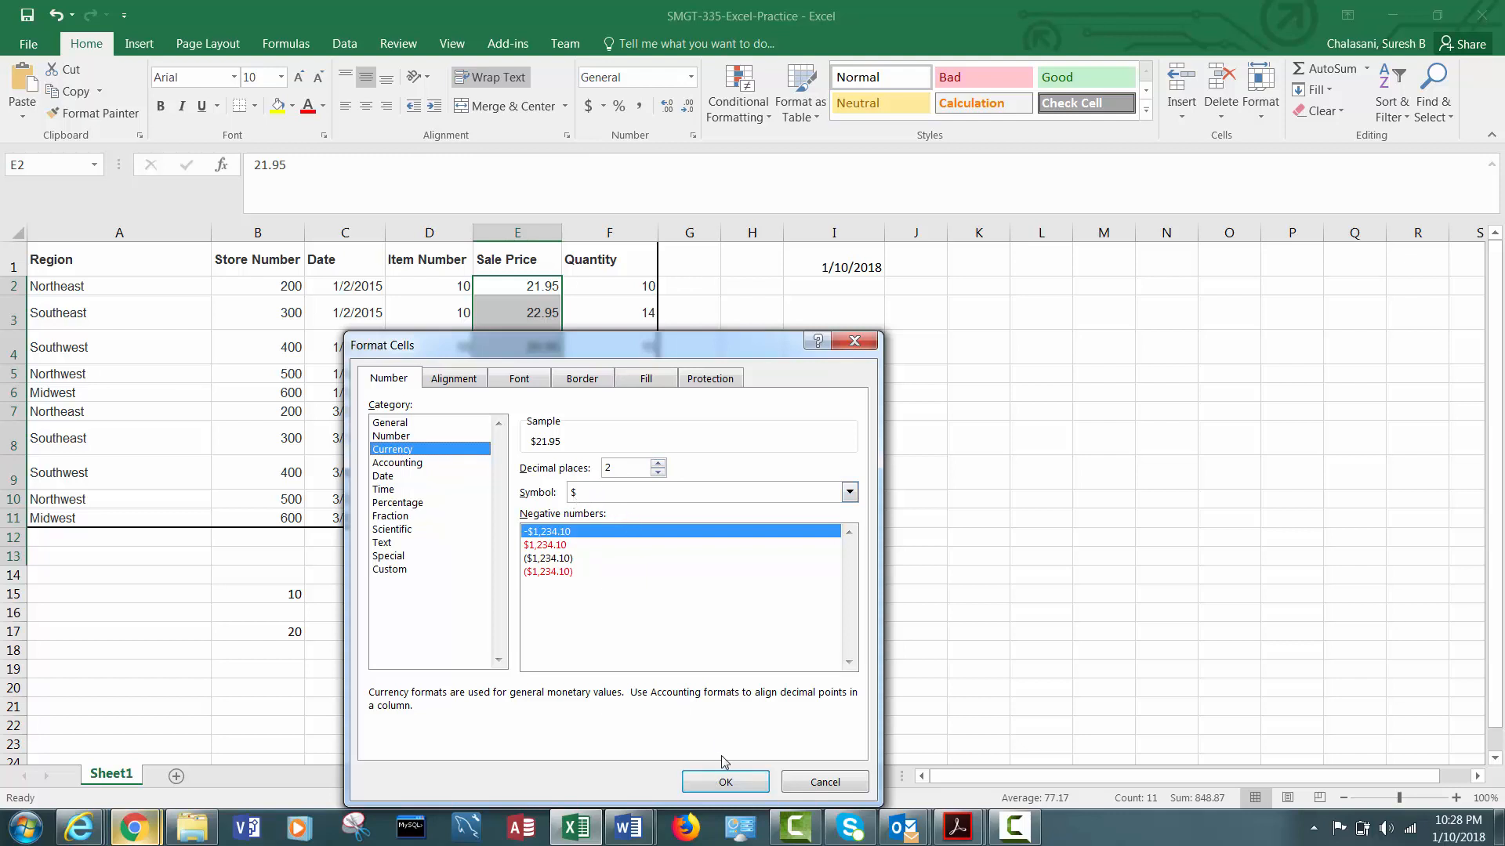
{"action": "left_click", "coordinate": [725, 783]}
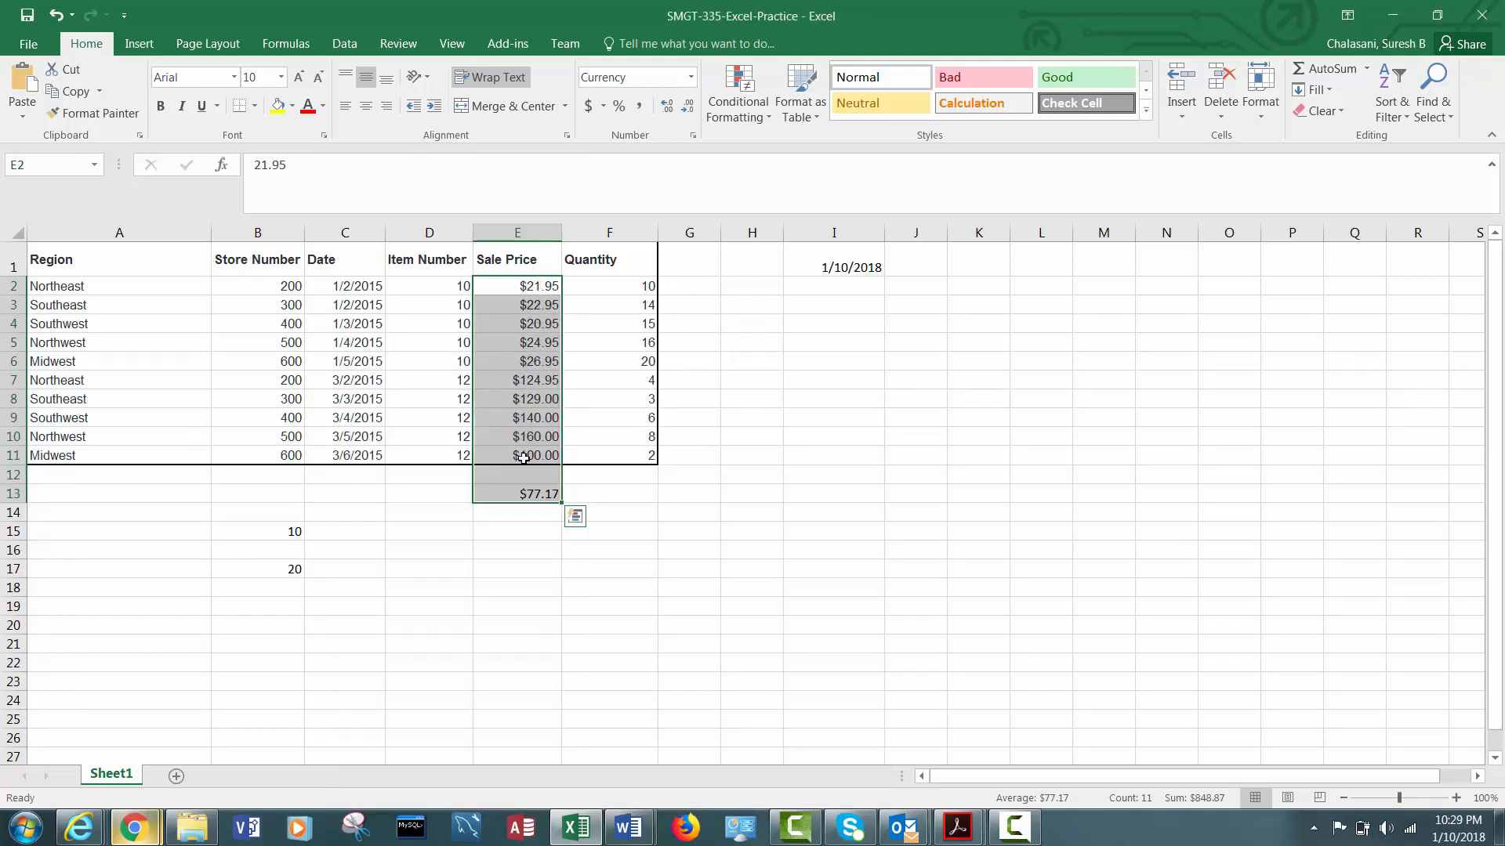
{"action": "left_click", "coordinate": [519, 491]}
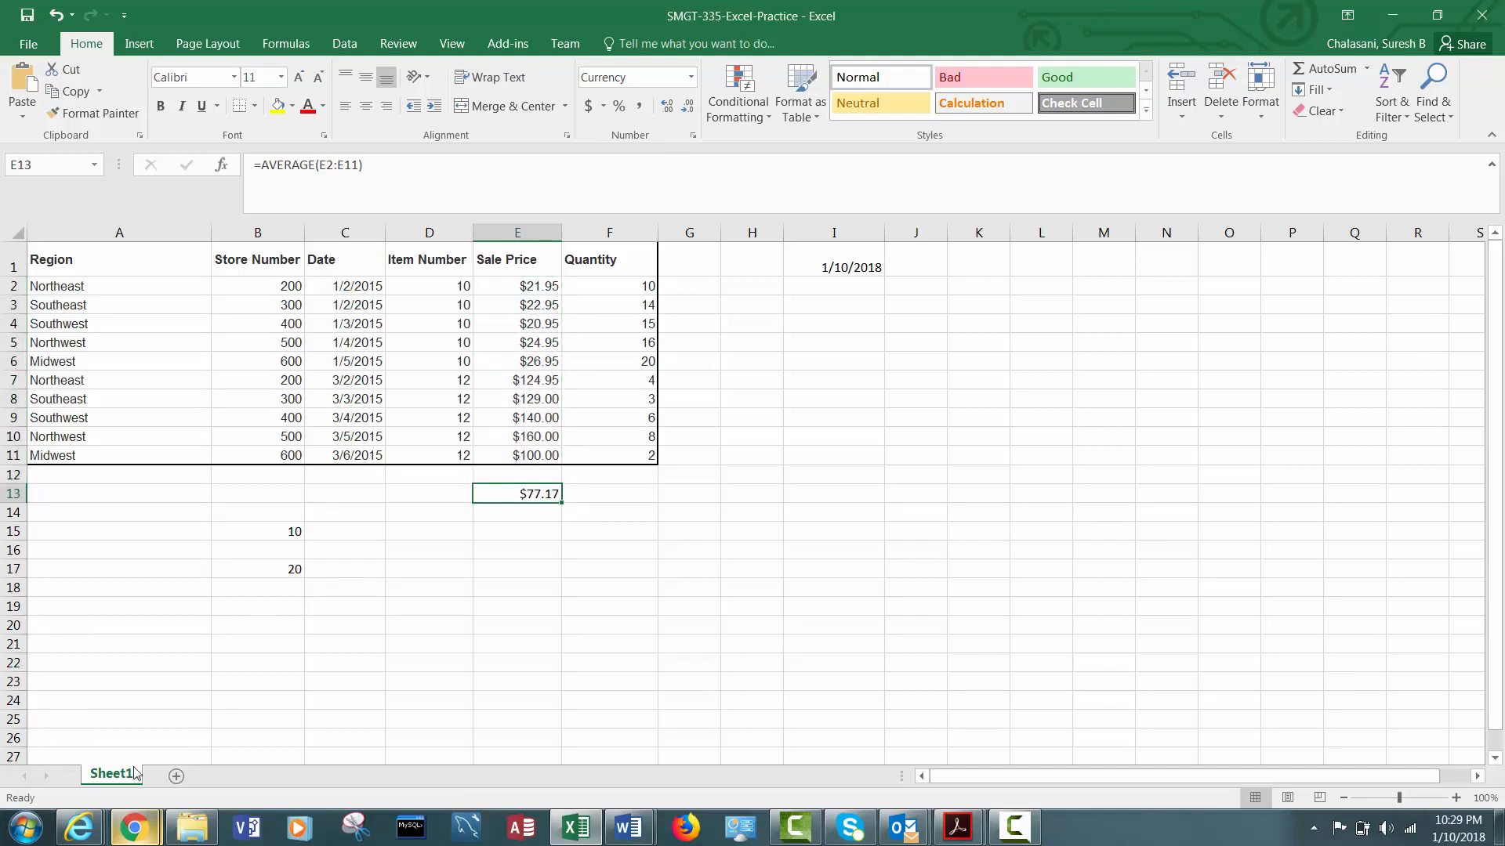
Consult the MAX item in the Task 2 list in Chrome, return to the workbook and enter =MAX(E2:E11) in cell E14
{"action": "left_click", "coordinate": [137, 832]}
{"action": "left_click", "coordinate": [337, 731]}
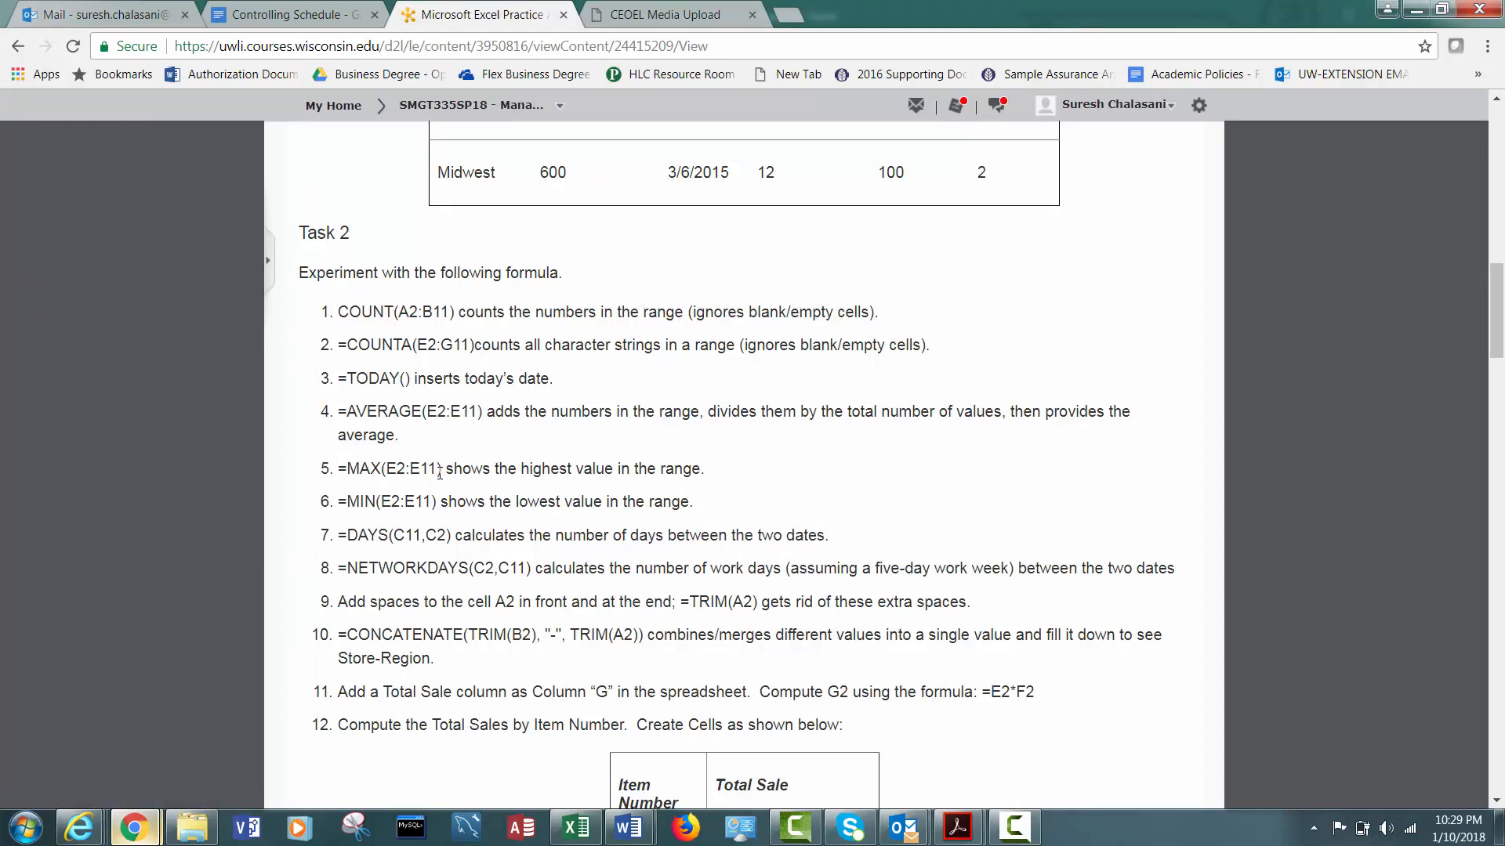
{"action": "left_click", "coordinate": [1419, 14]}
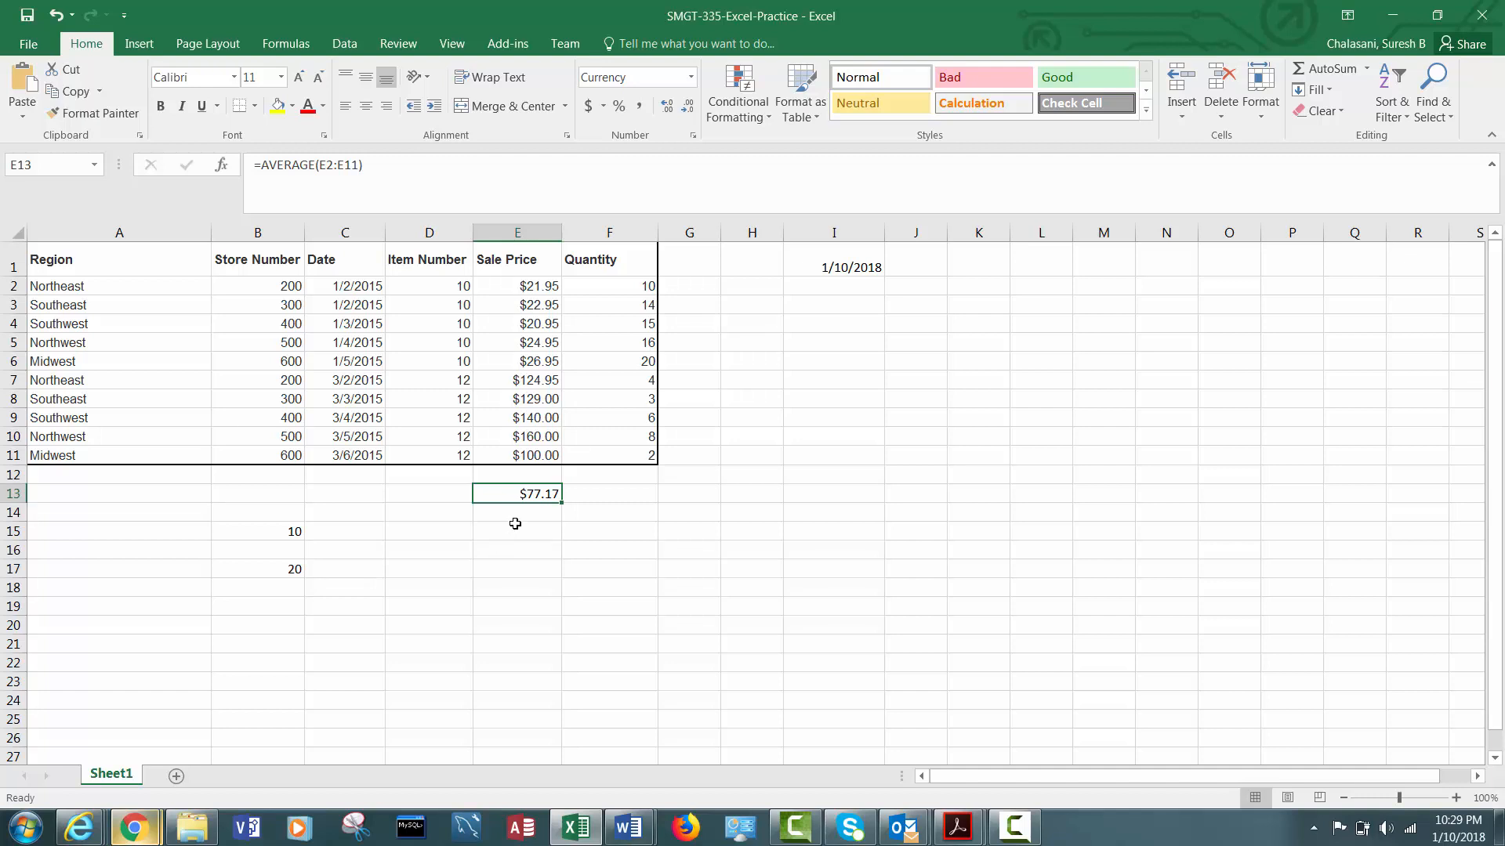
{"action": "left_click", "coordinate": [510, 517]}
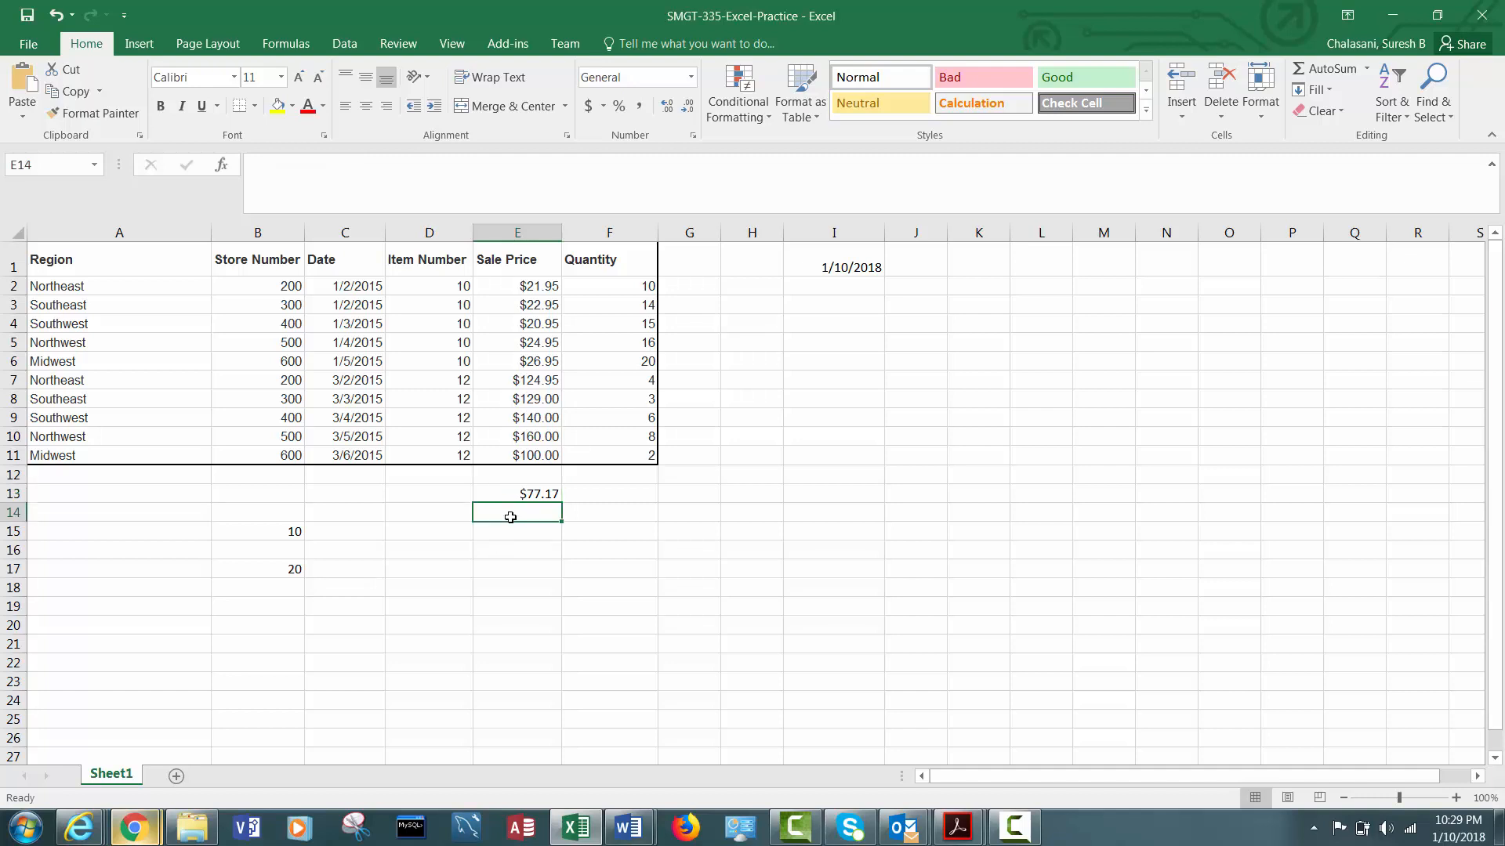
{"action": "type", "text": "=MAX("}
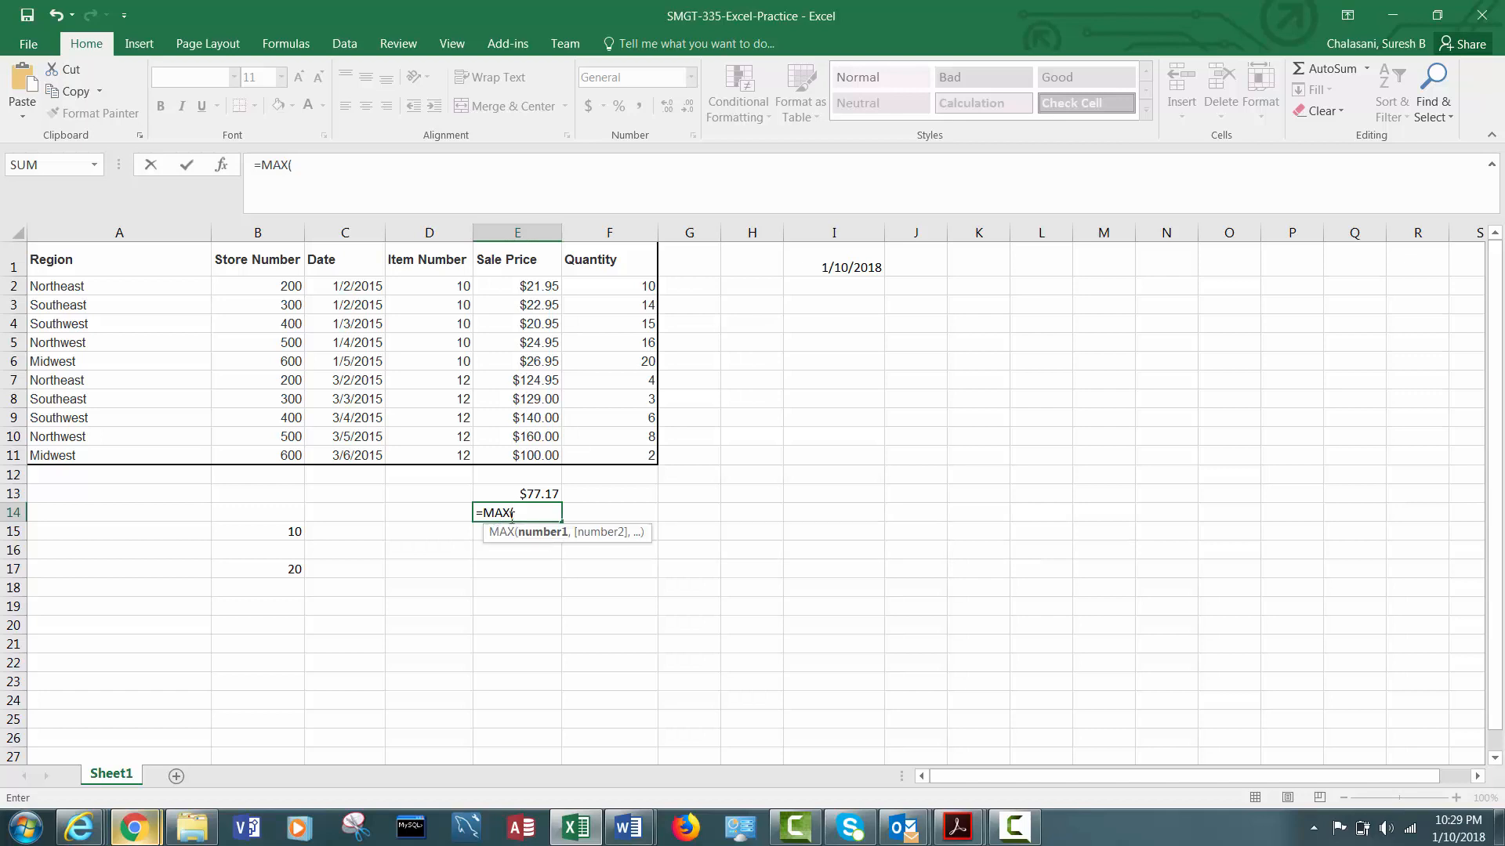
{"action": "type", "text": "E2:E11"}
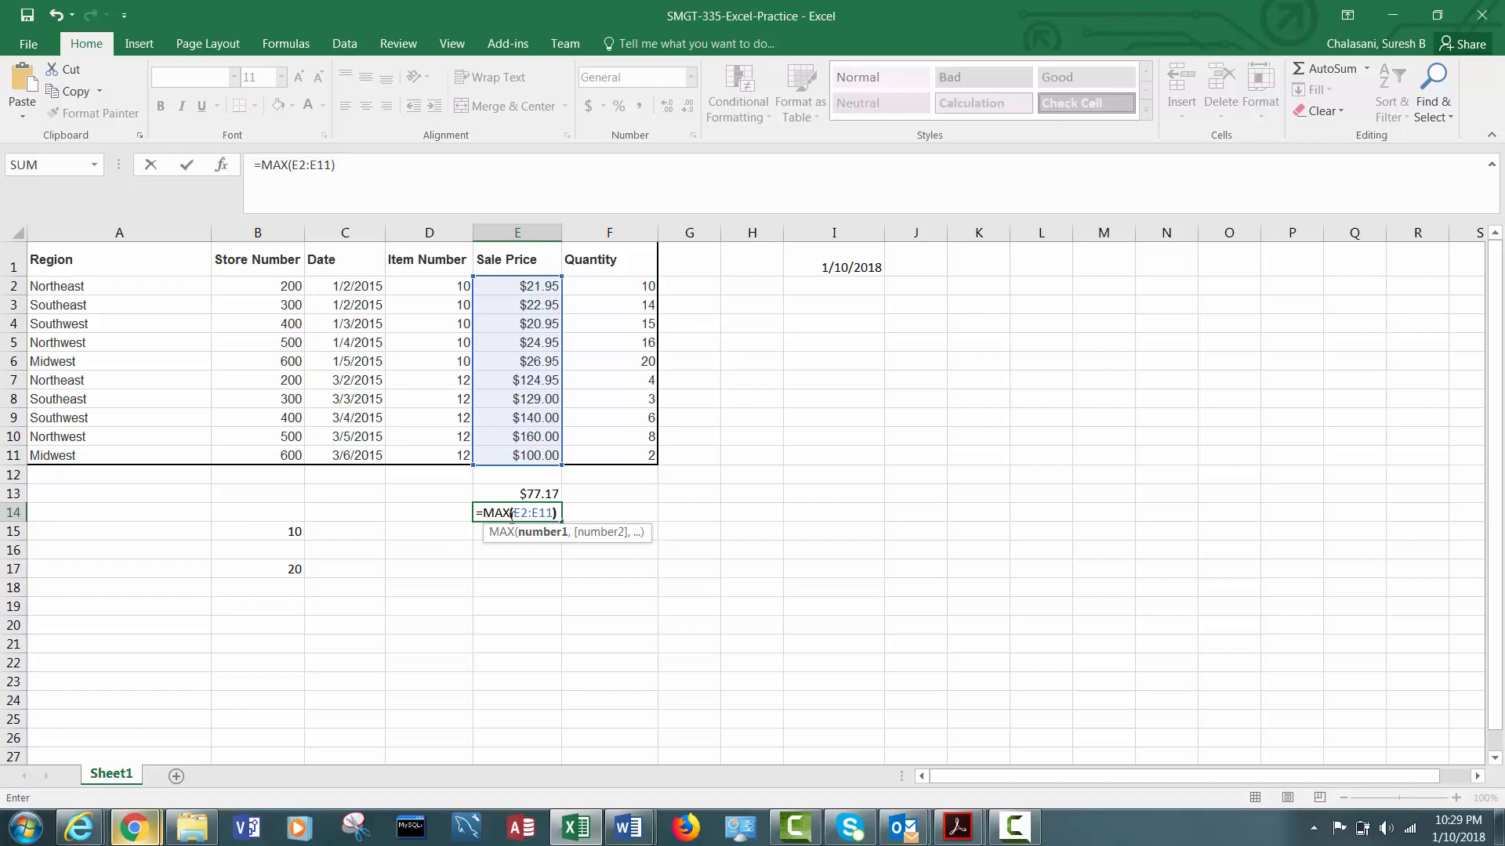
{"action": "type", "text": ")"}
{"action": "key", "text": "Return"}
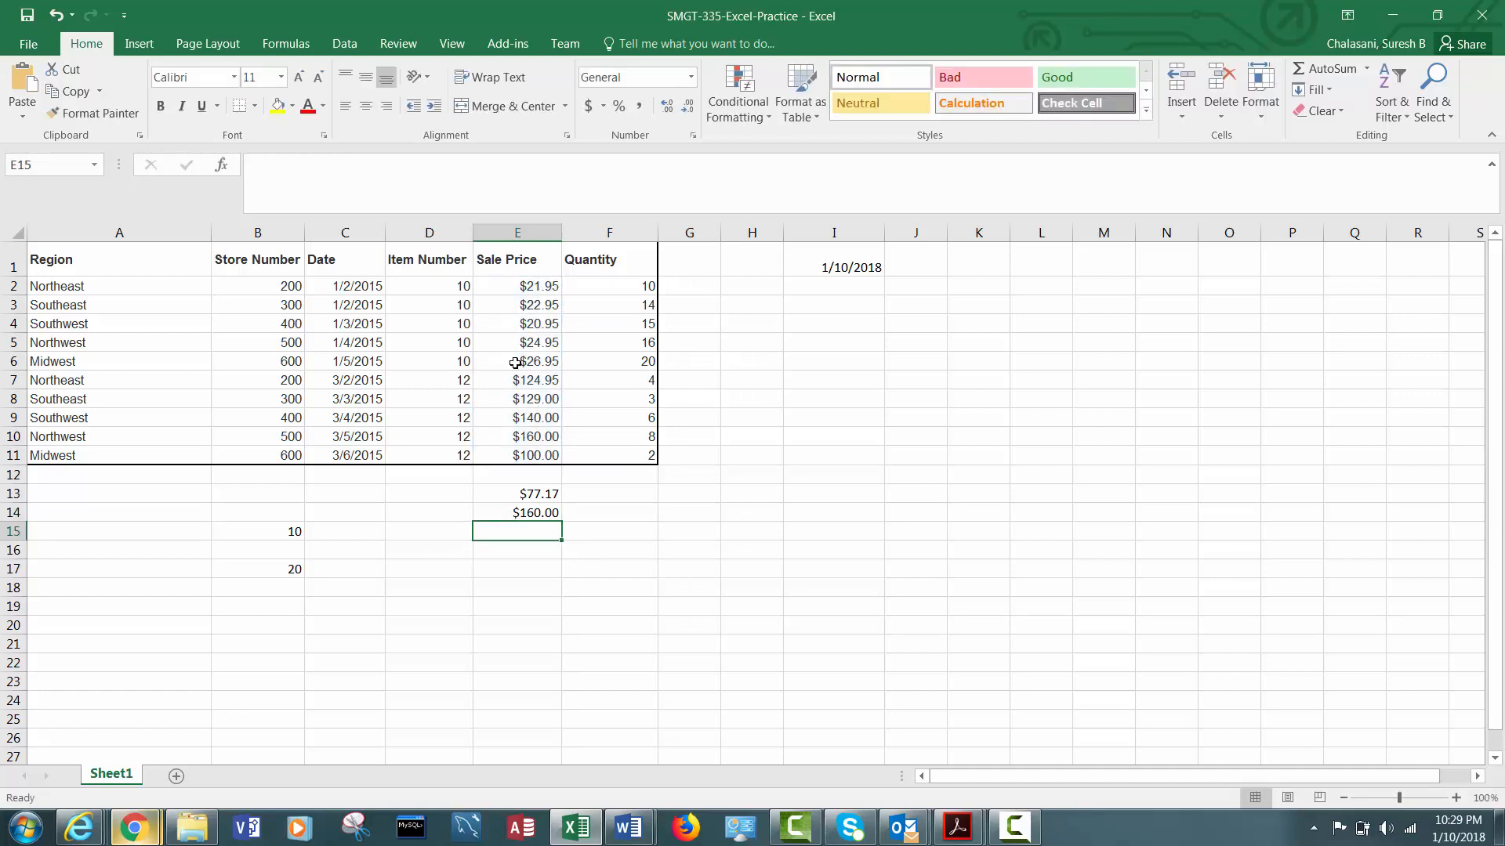
Copy the MAX formula from E14 into cell E15 and change its function so it reads =MIN(E2:E11)
{"action": "left_click", "coordinate": [521, 513]}
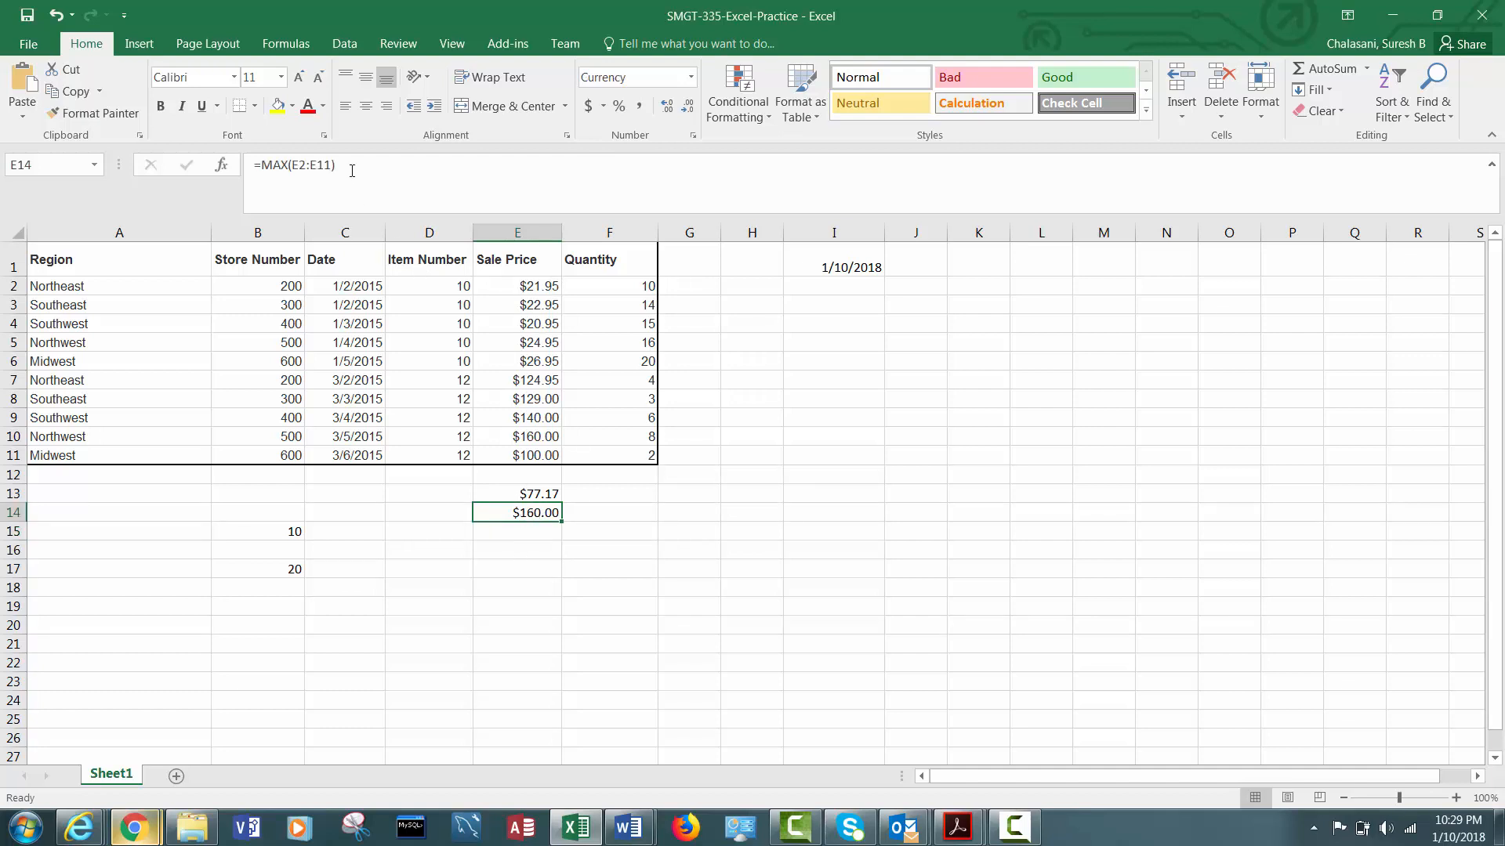
{"action": "left_click_drag", "start_coordinate": [349, 166], "coordinate": [228, 158]}
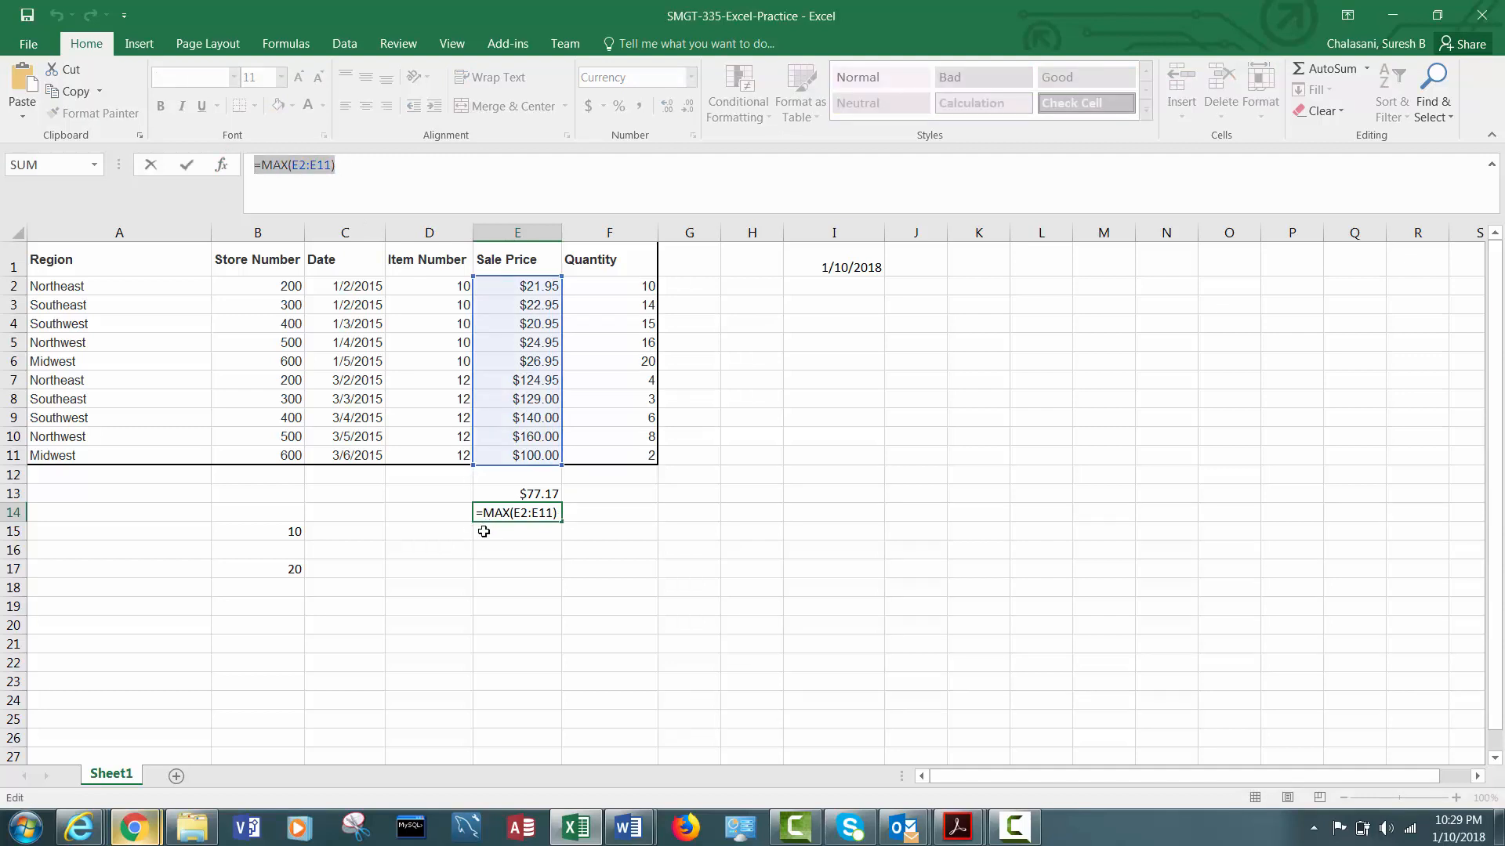
{"action": "key", "text": "ctrl+c"}
{"action": "key", "text": "Return"}
{"action": "key", "text": "ctrl+v"}
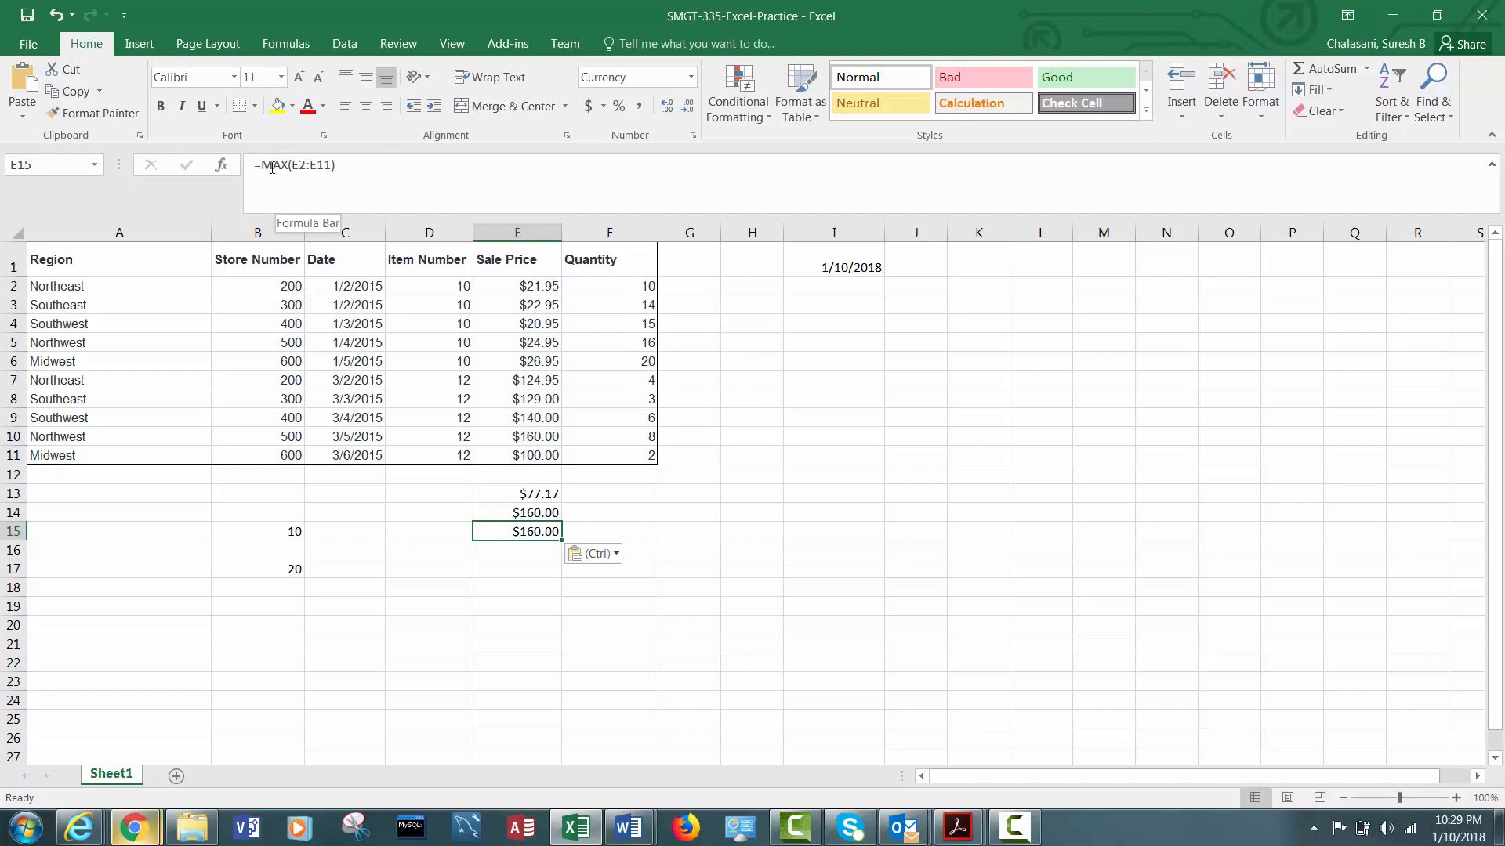
{"action": "left_click_drag", "start_coordinate": [272, 167], "coordinate": [286, 171]}
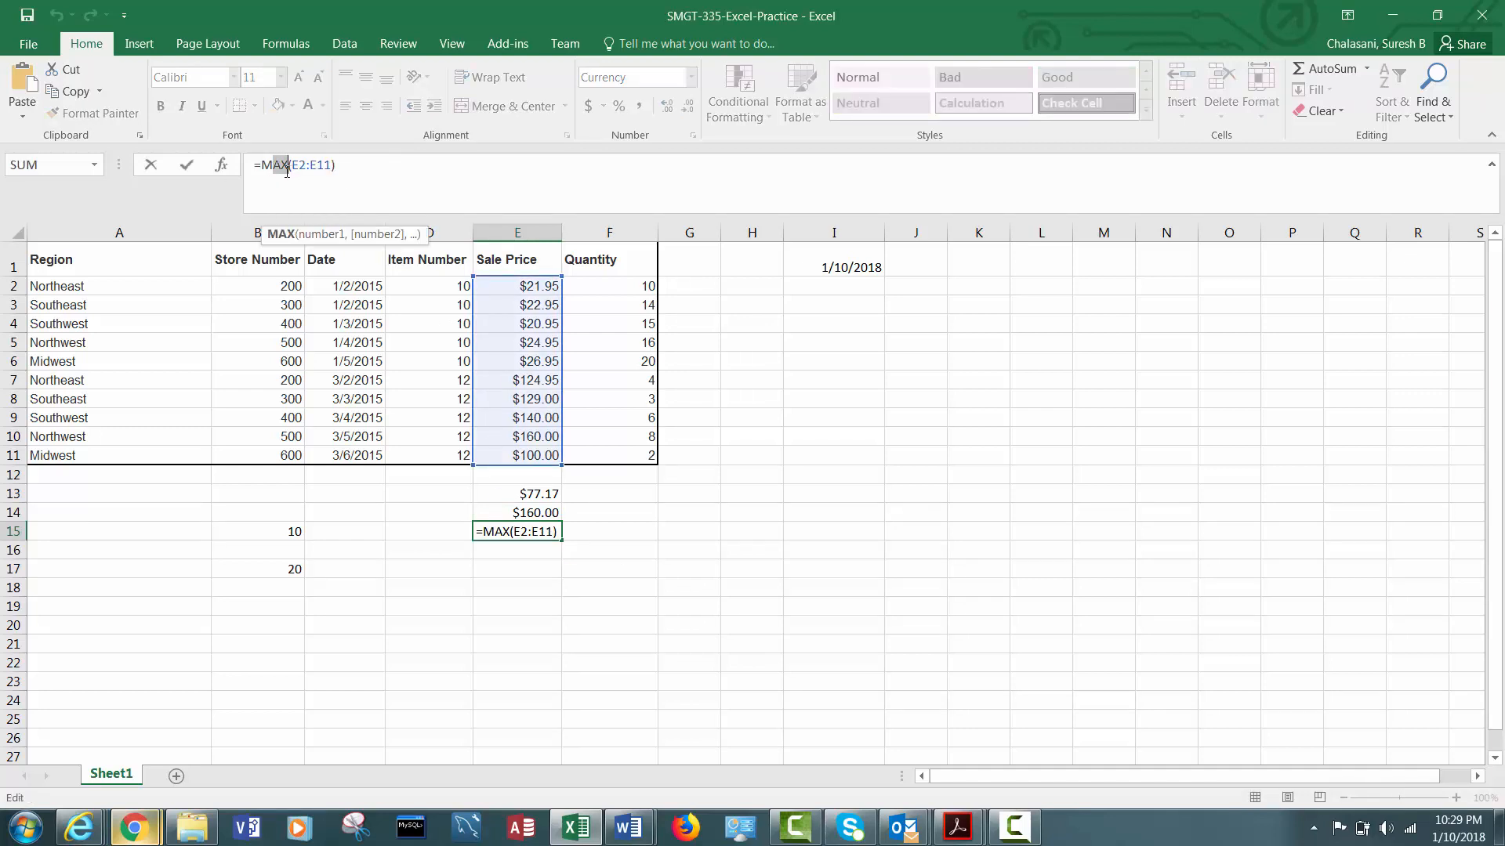
{"action": "type", "text": "IN"}
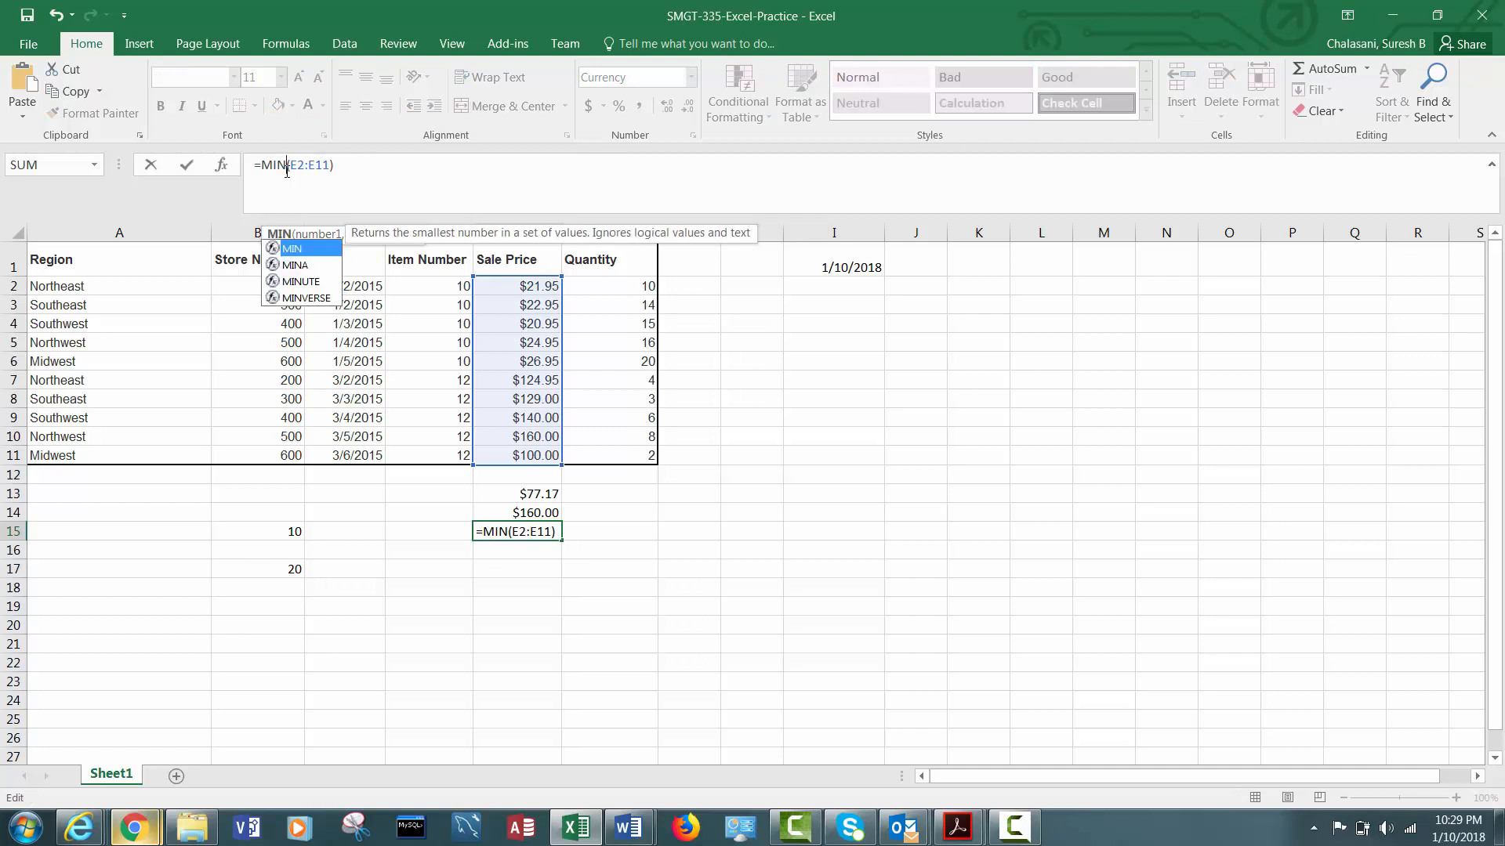
{"action": "key", "text": "Return"}
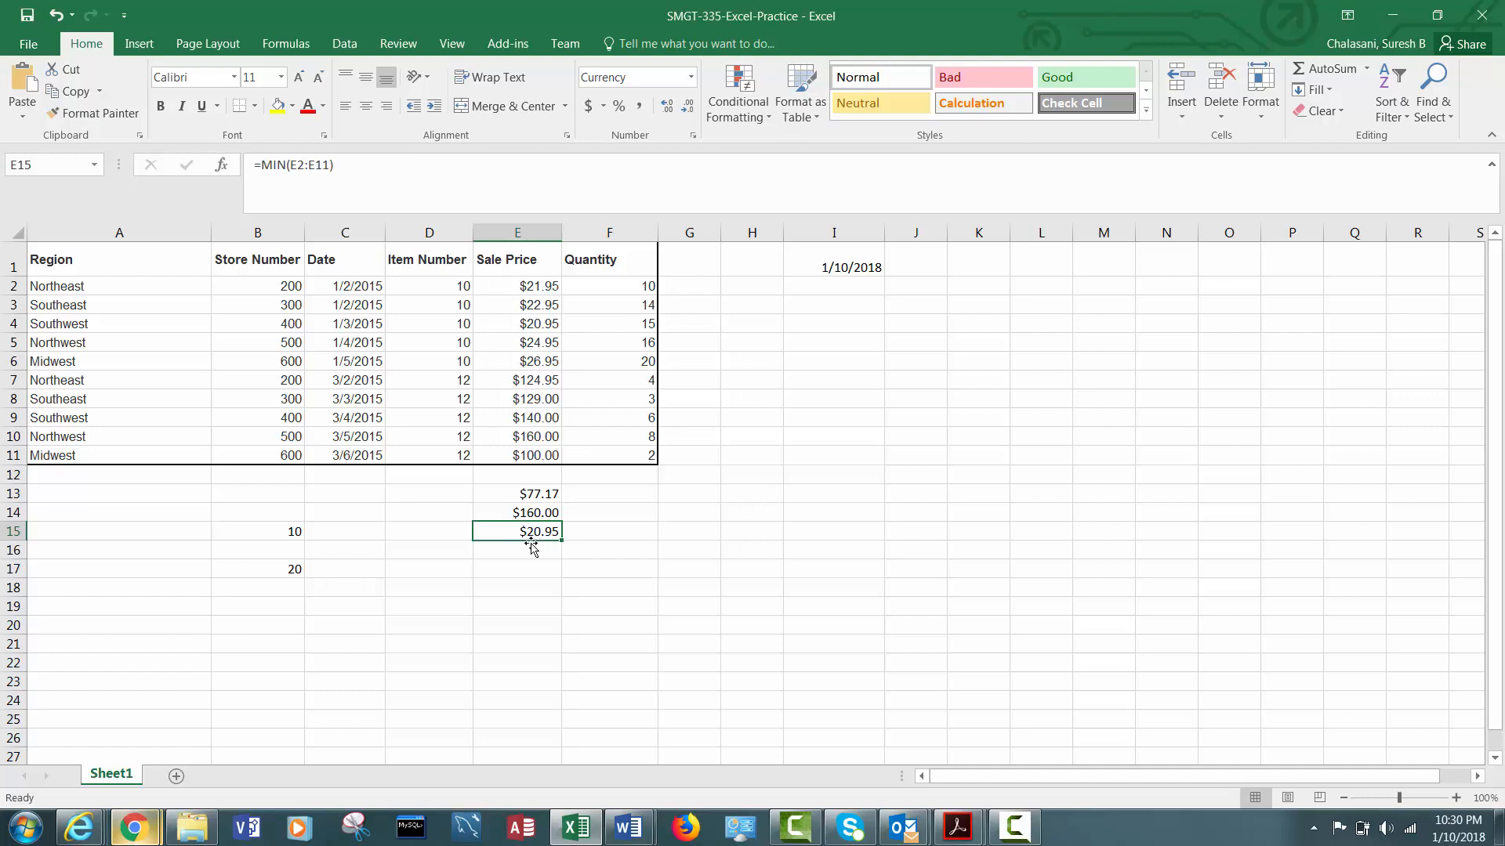
Consult the DAYS item in the Task 2 list in Chrome, return to the workbook and try entering =DAYS(C11:C2) in cell C13
{"action": "left_click", "coordinate": [134, 828]}
{"action": "left_click", "coordinate": [301, 760]}
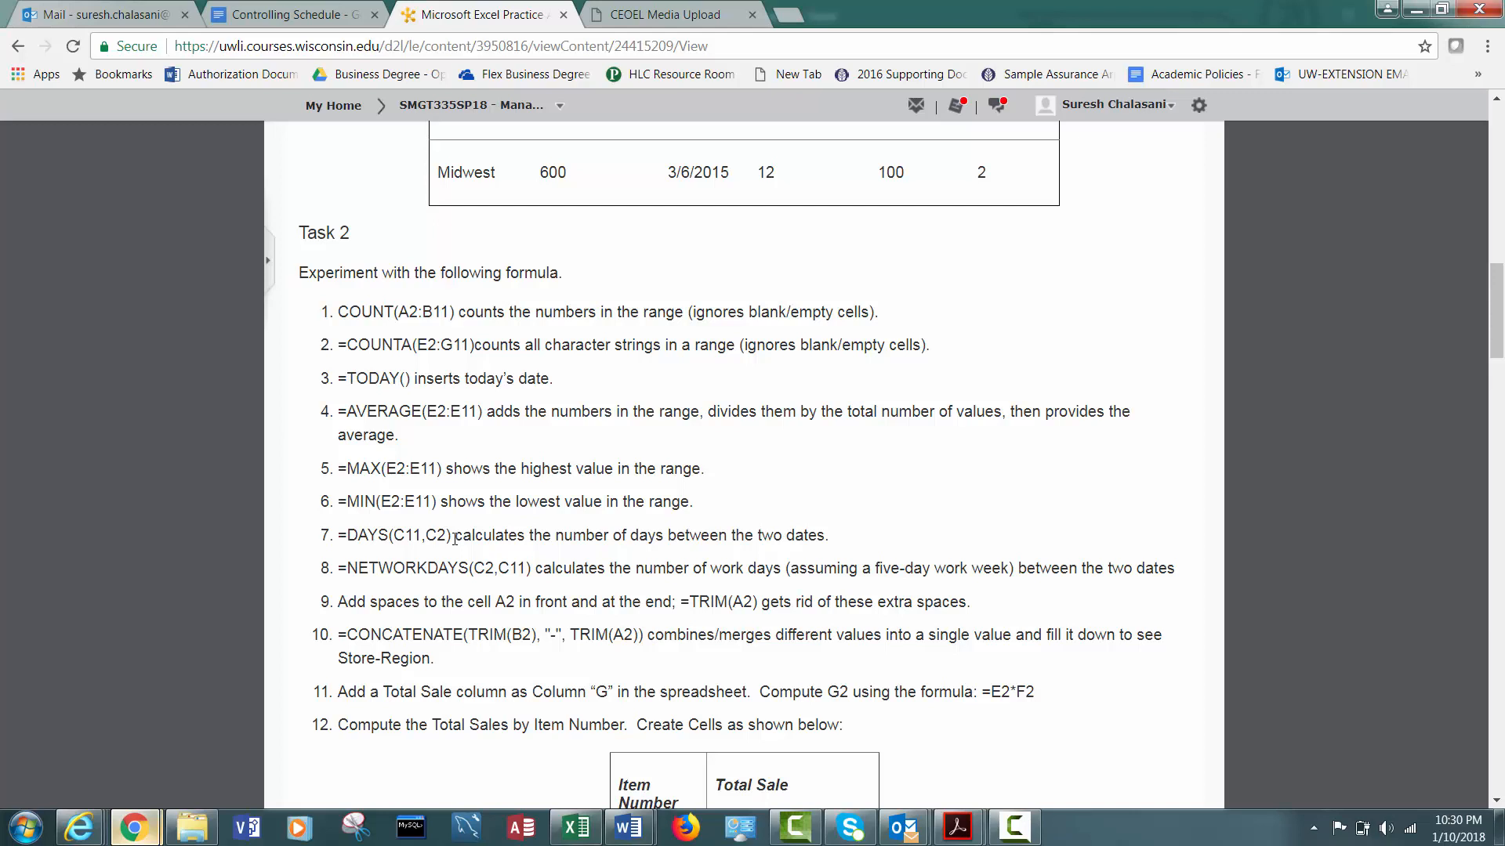
{"action": "mouse_move", "coordinate": [588, 837]}
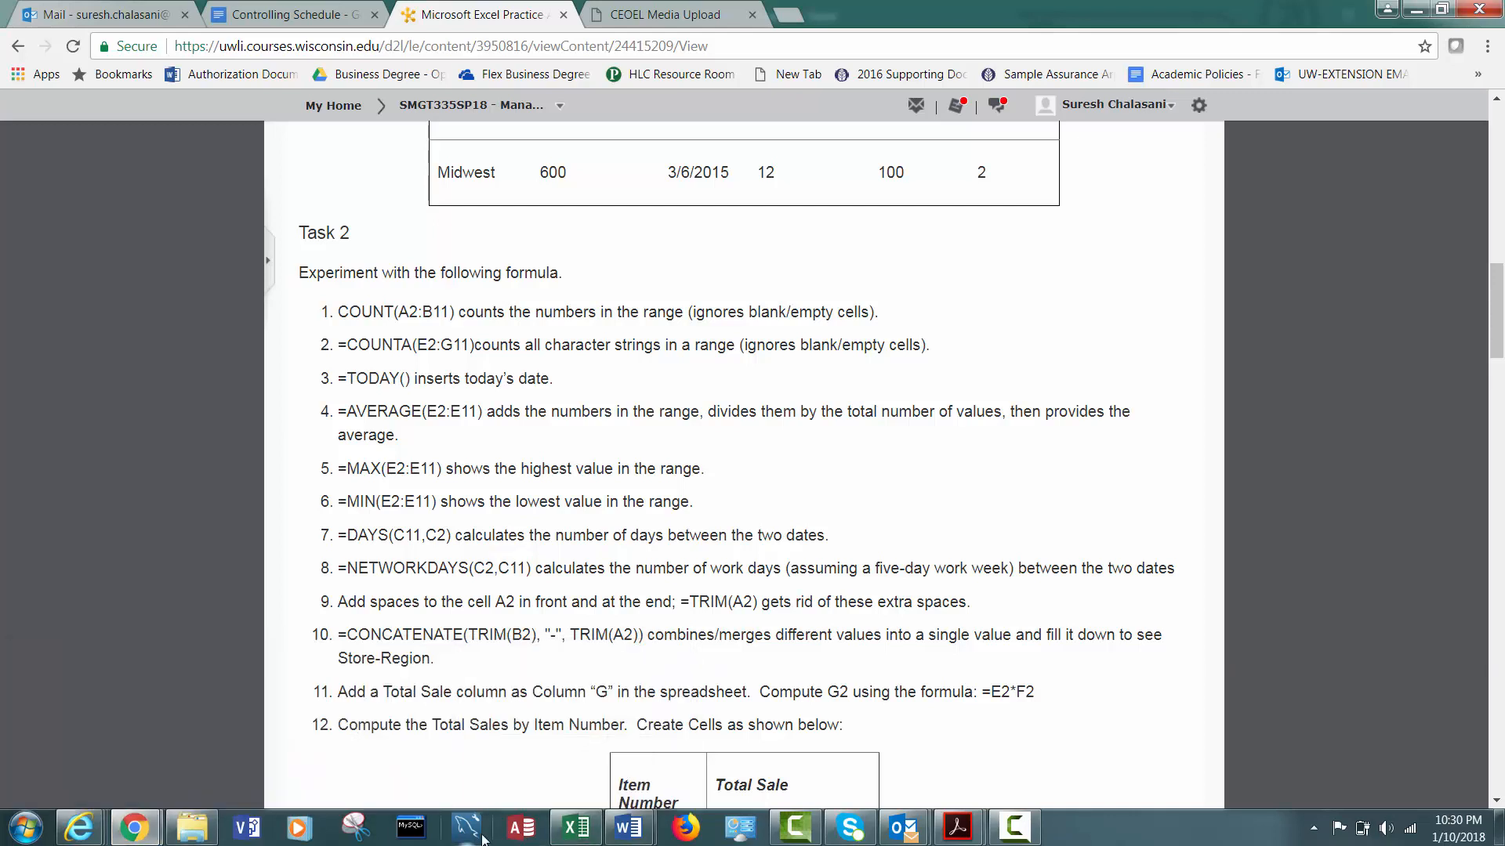
{"action": "left_click", "coordinate": [578, 837]}
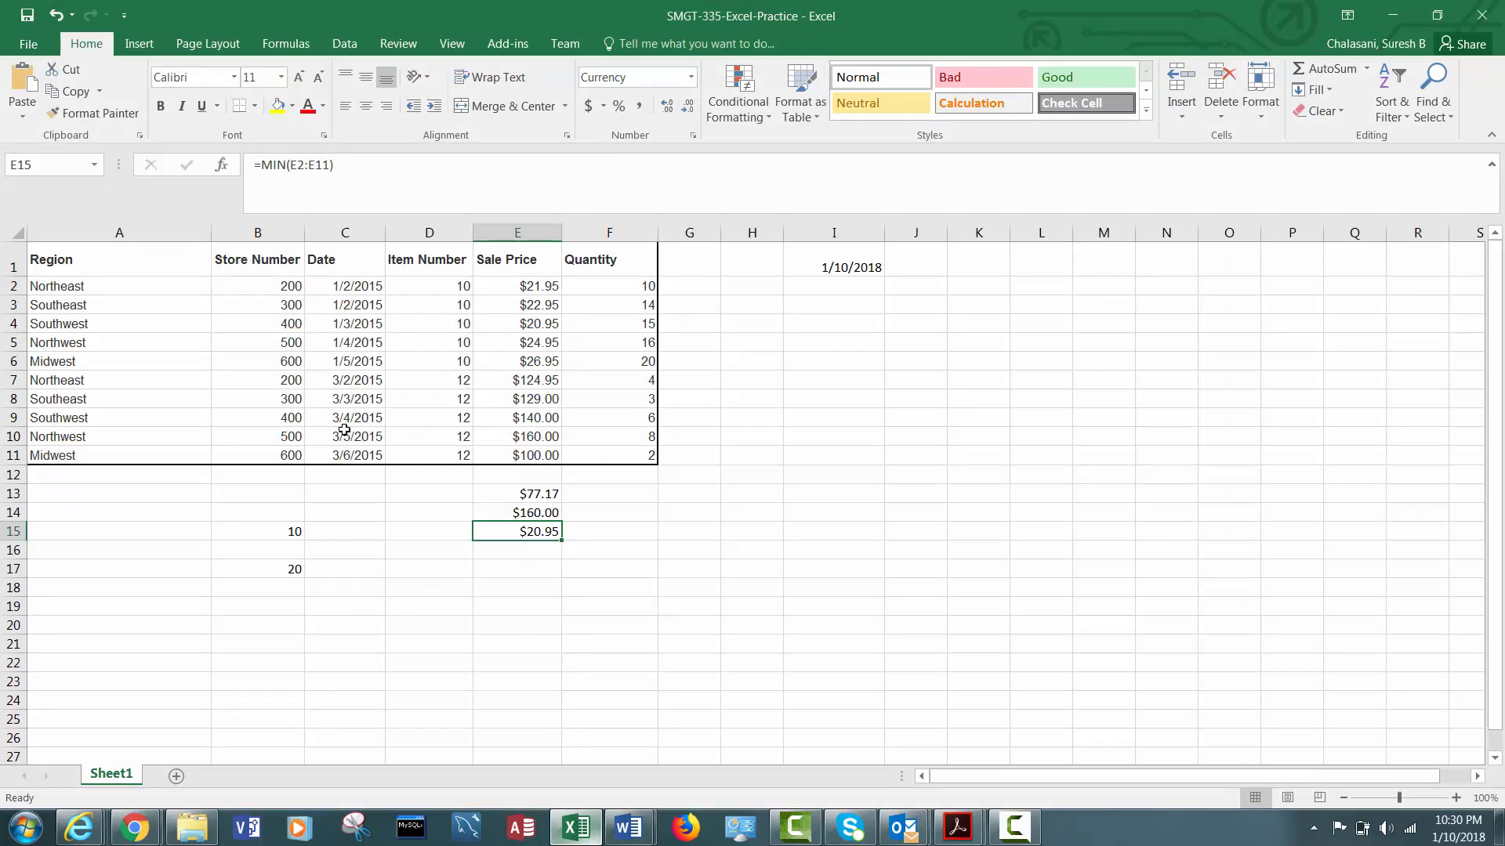
{"action": "left_click", "coordinate": [336, 495]}
{"action": "type", "text": "=DAYS"}
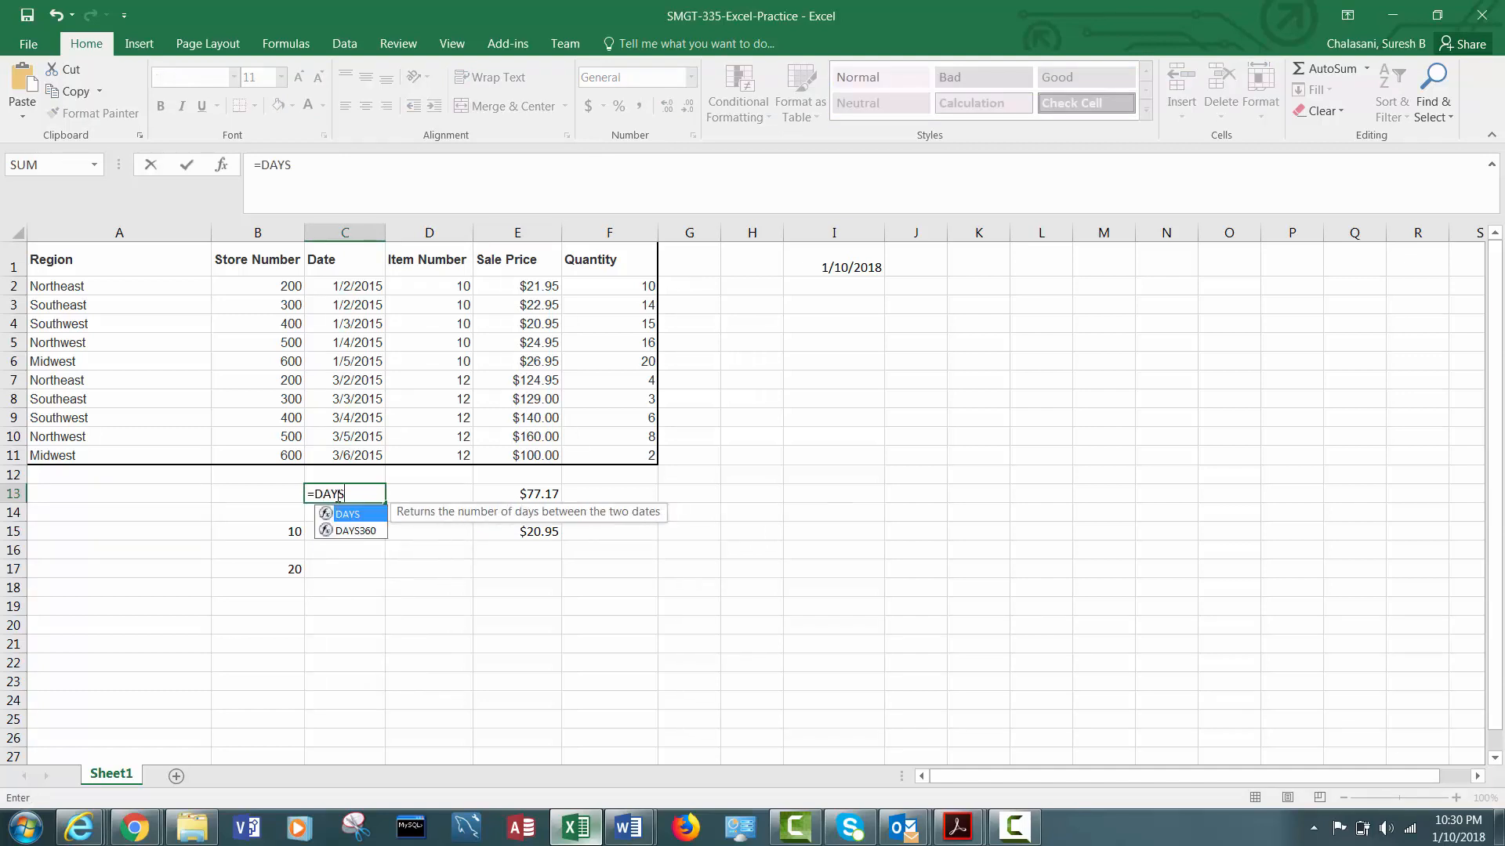
{"action": "type", "text": "("}
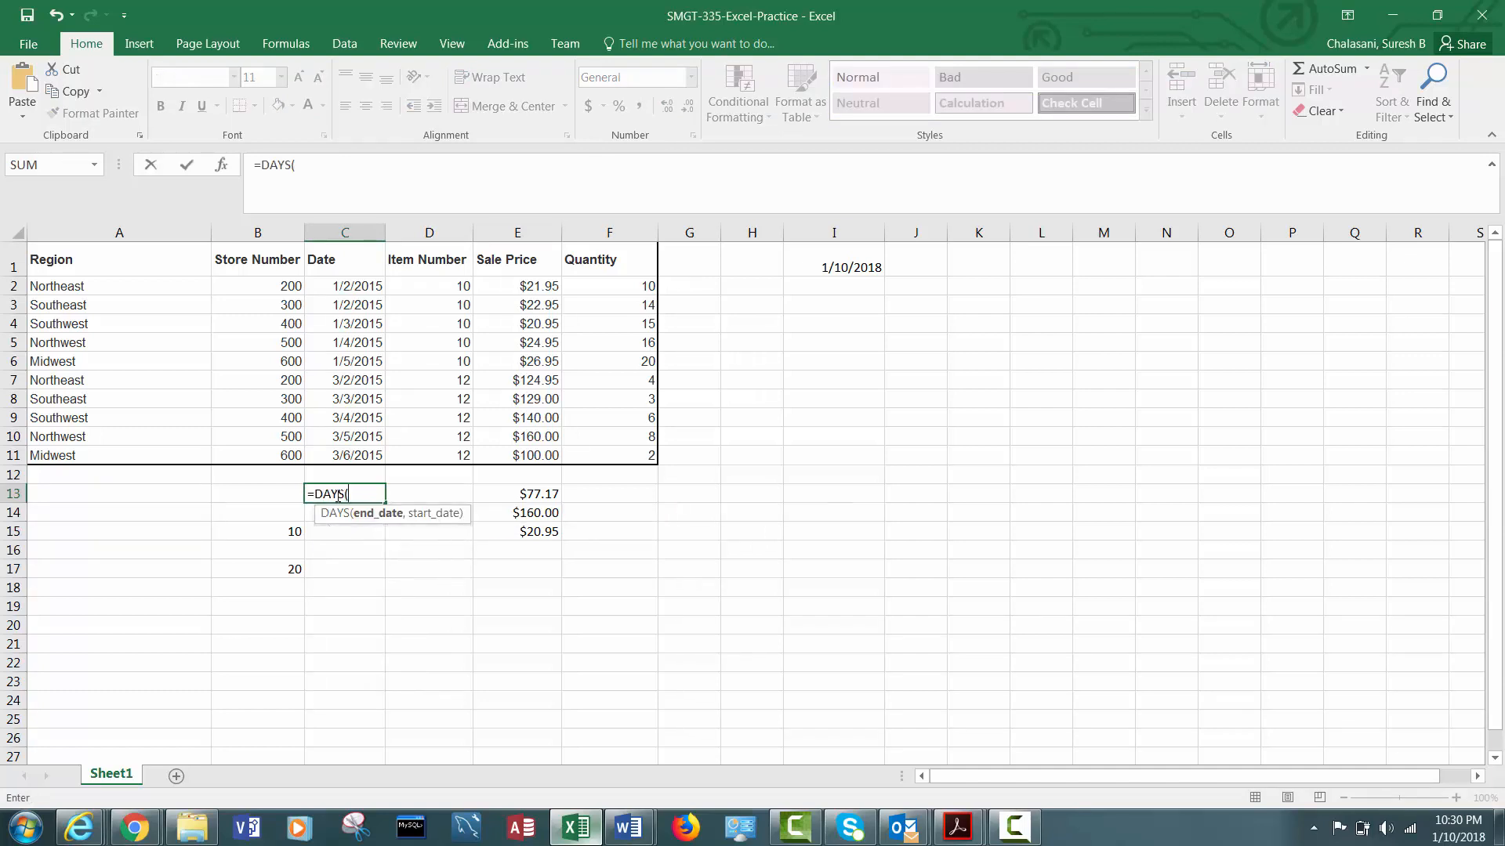
{"action": "type", "text": "C11"}
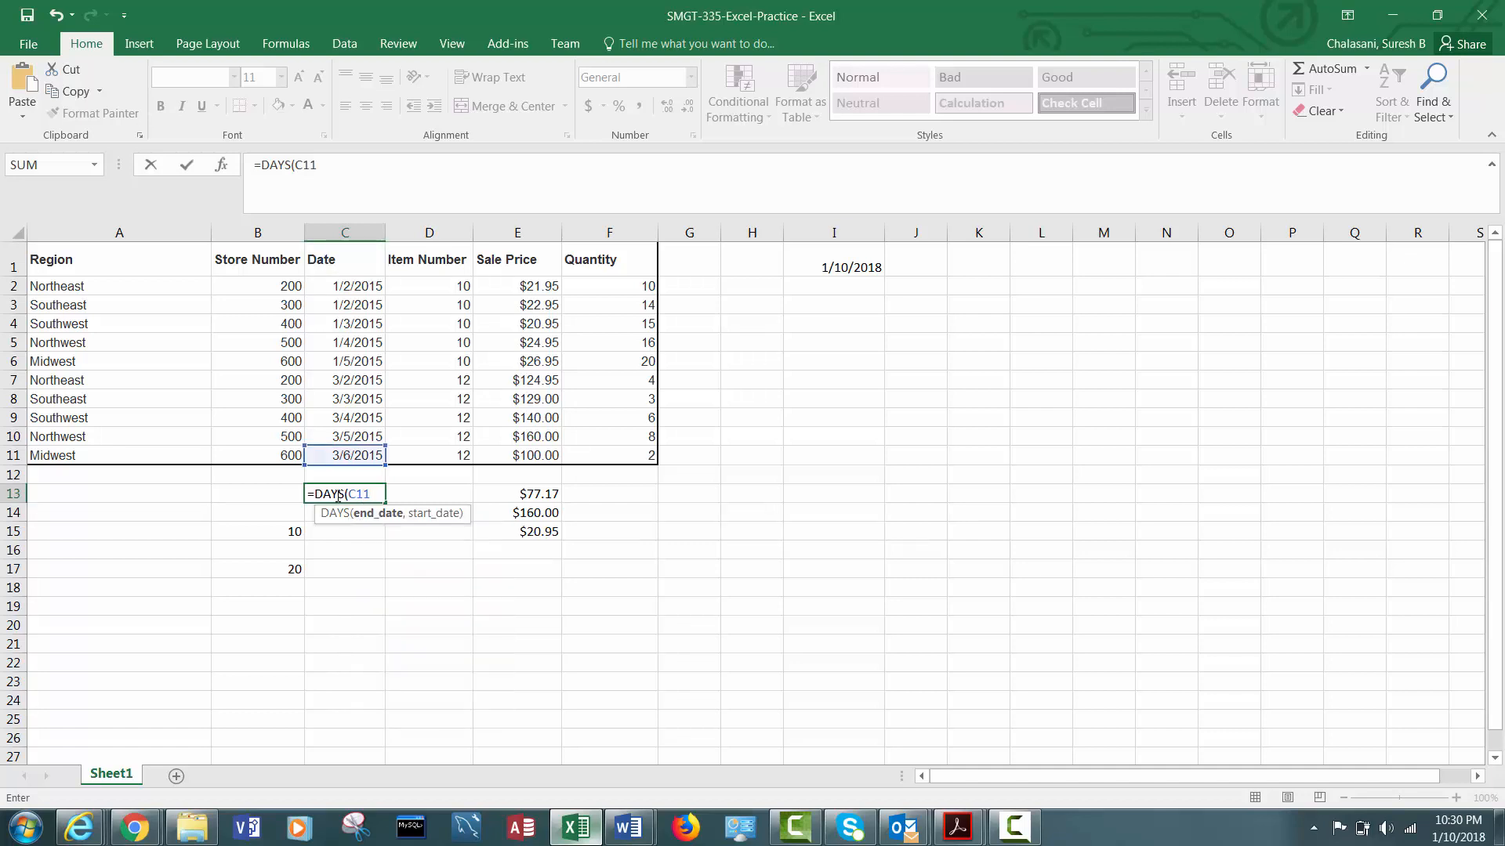
{"action": "type", "text": ":C2"}
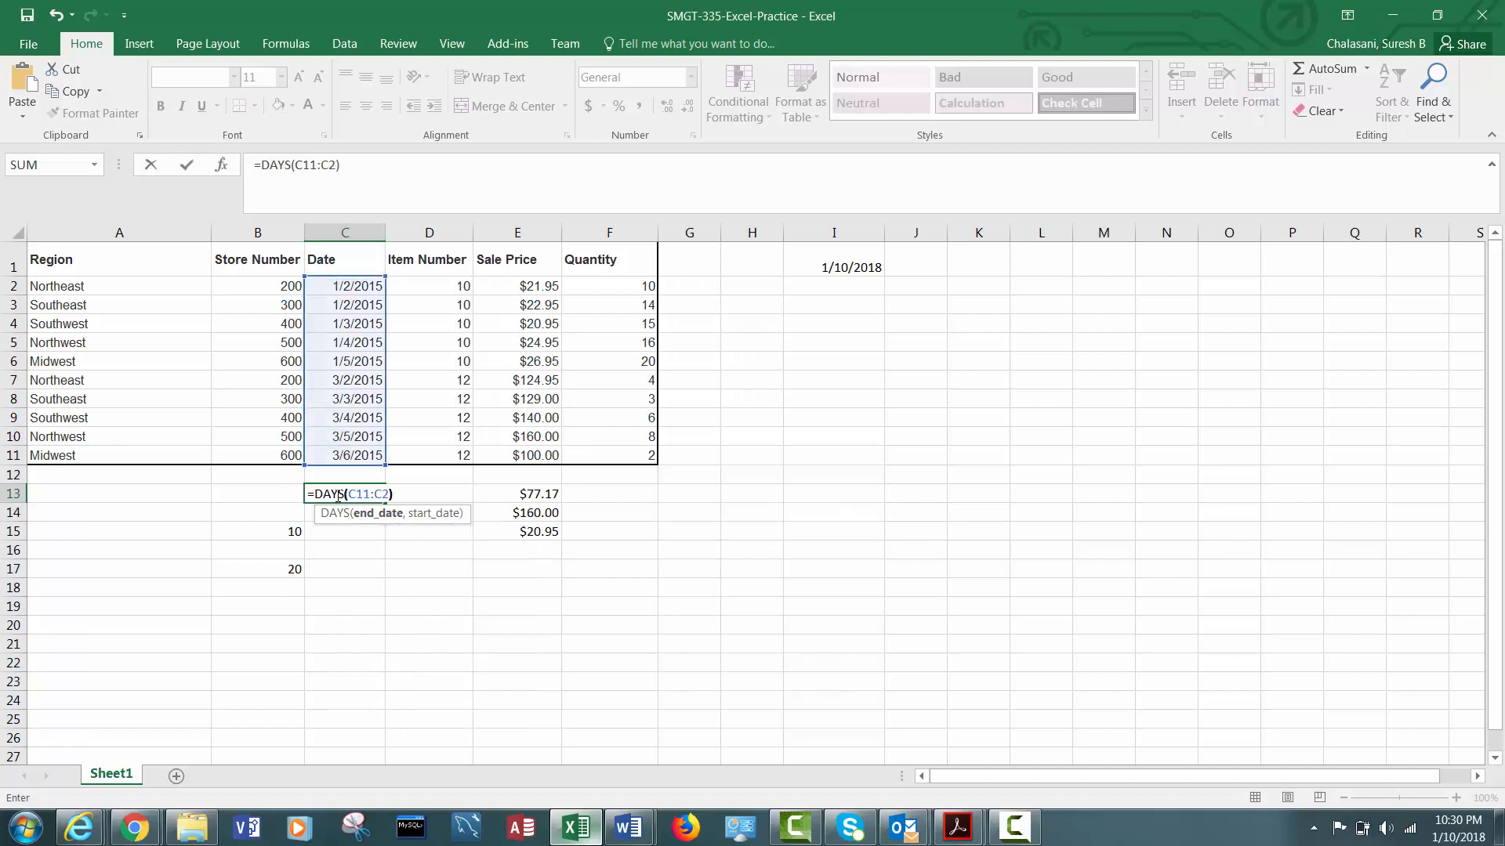
{"action": "type", "text": ")"}
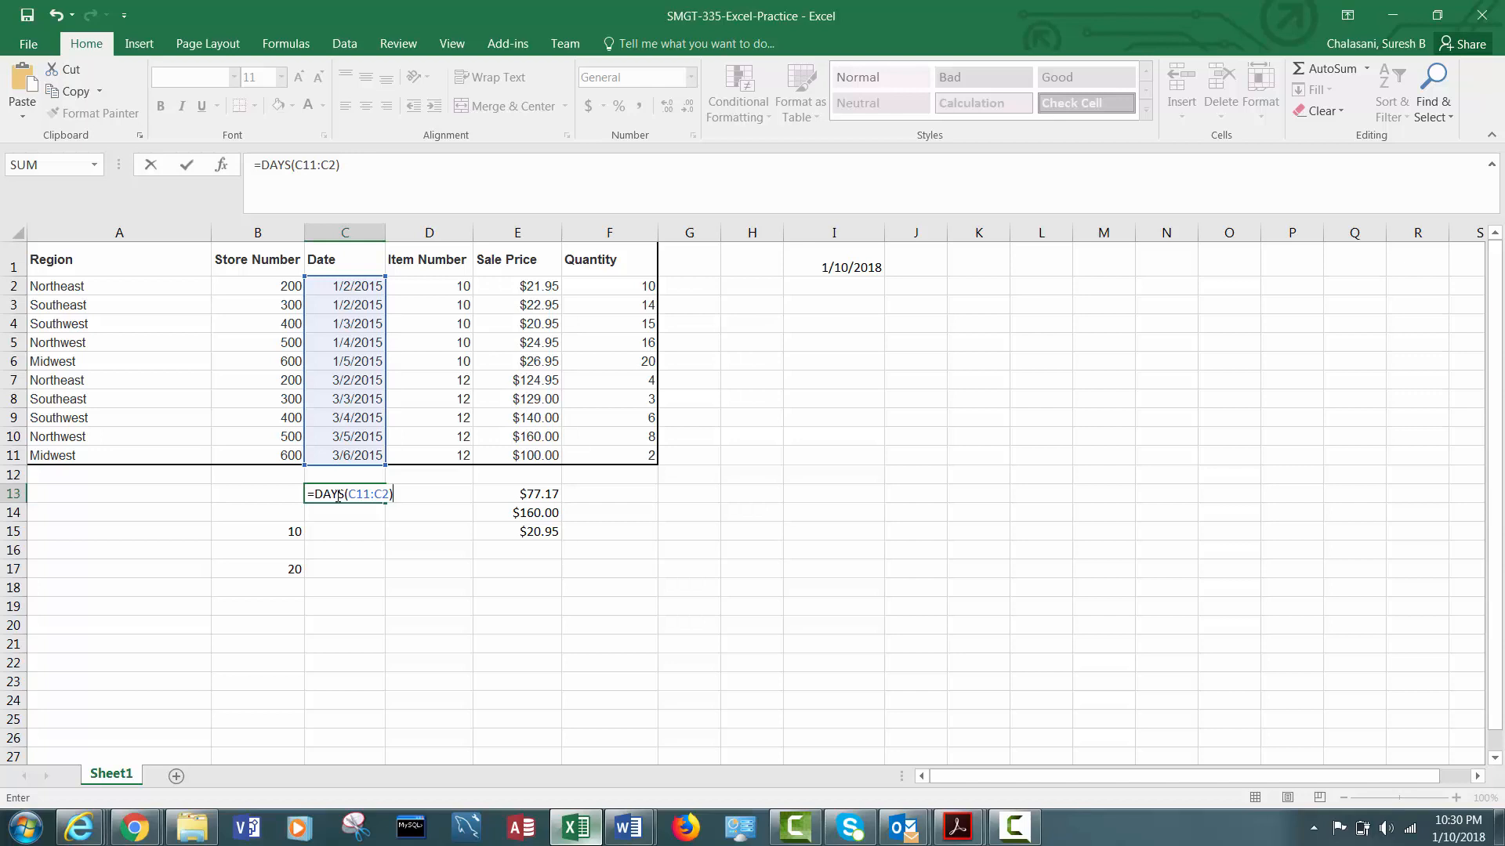
{"action": "key", "text": "Return"}
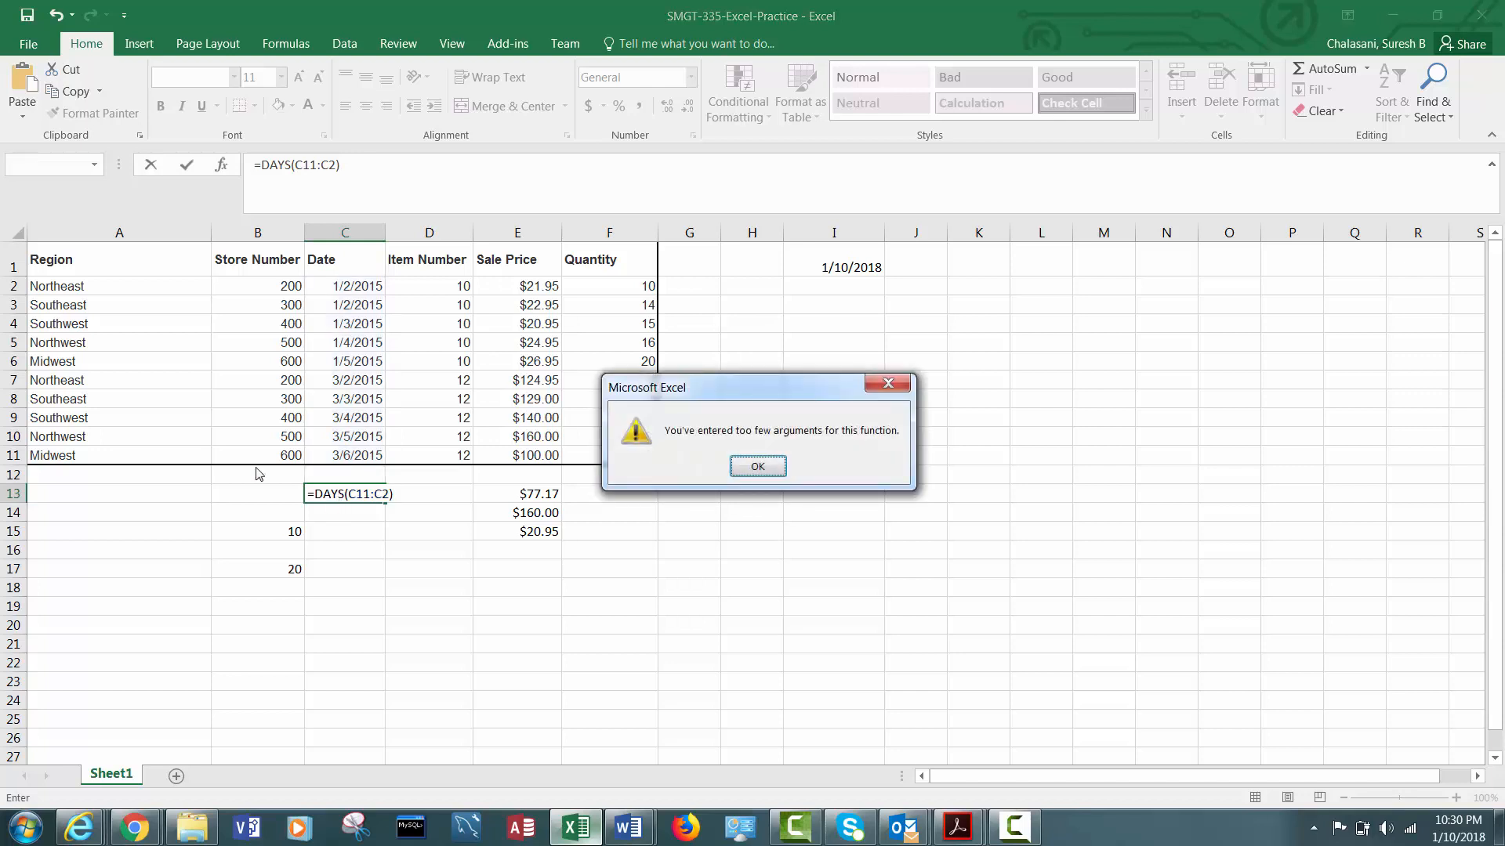
{"action": "left_click", "coordinate": [758, 467]}
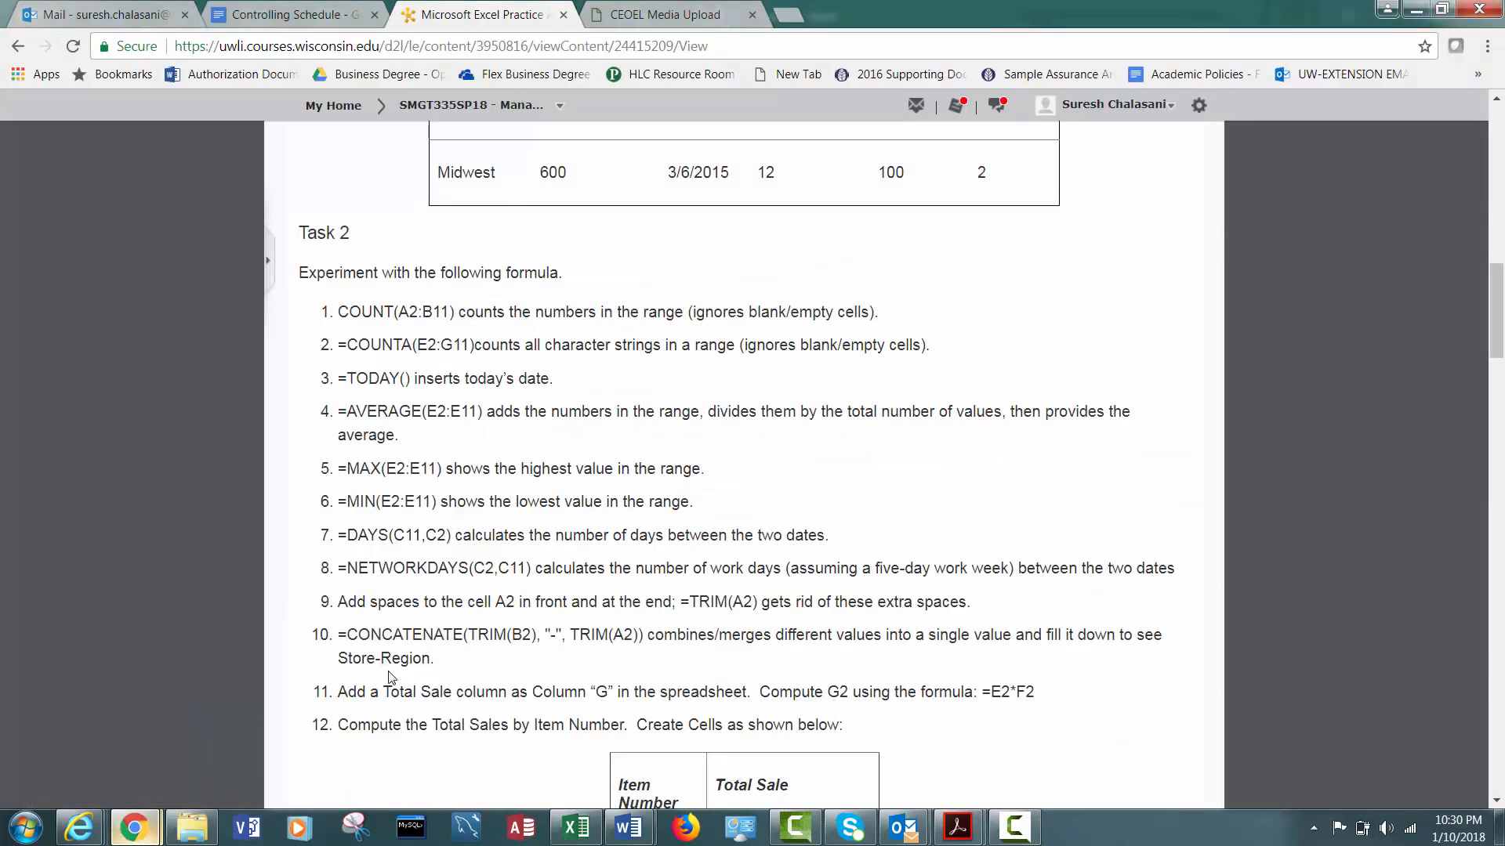
Recheck the DAYS syntax in the Chrome task list and correct the formula in cell C13 to =DAYS(C11, C2)
{"action": "left_click", "coordinate": [391, 682]}
{"action": "left_click", "coordinate": [580, 828]}
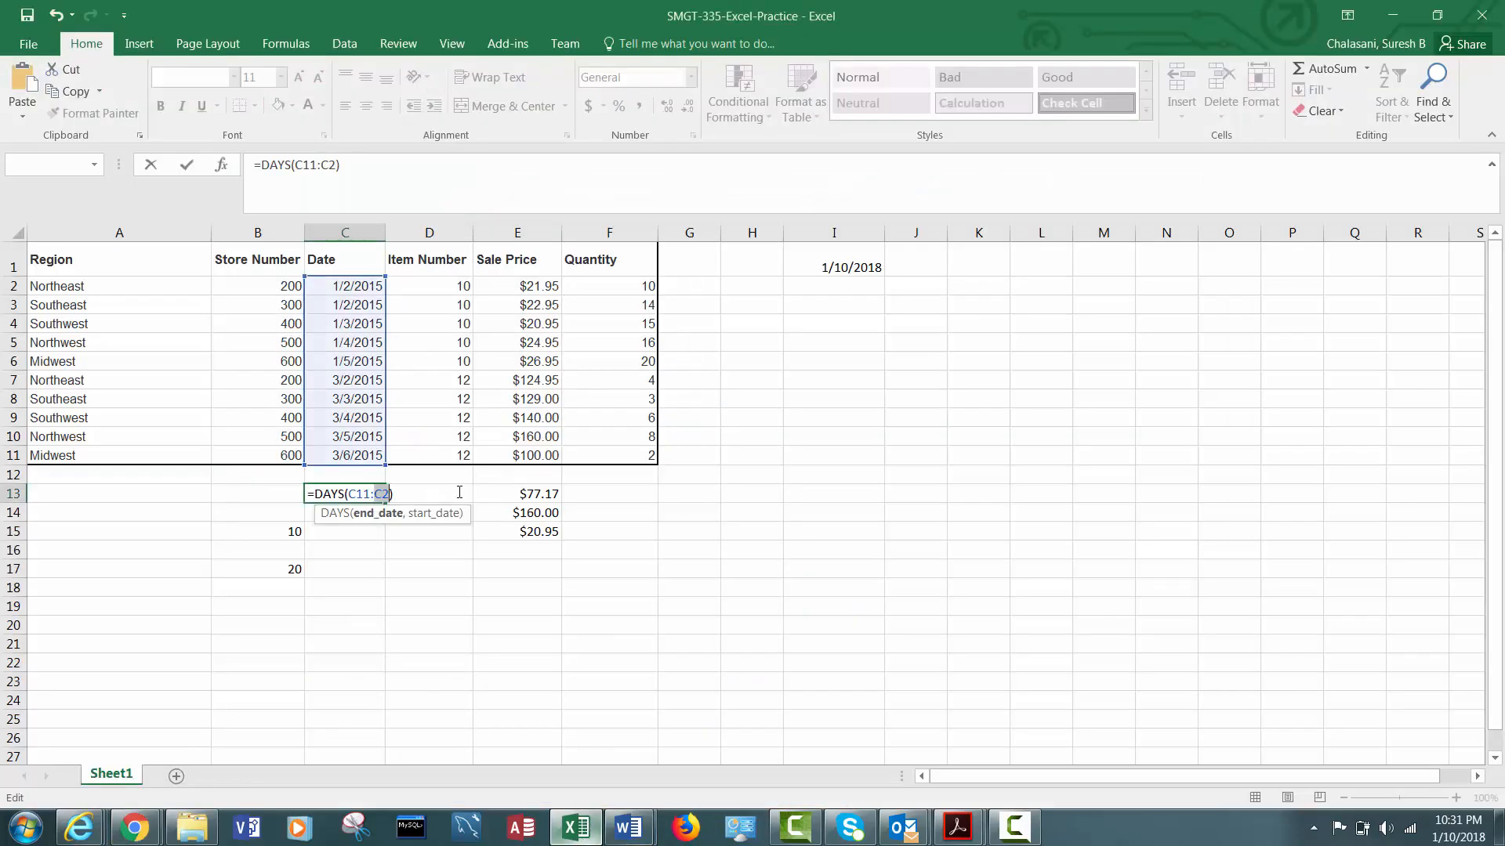
{"action": "left_click", "coordinate": [373, 493]}
{"action": "key", "text": "BackSpace"}
{"action": "type", "text": ","}
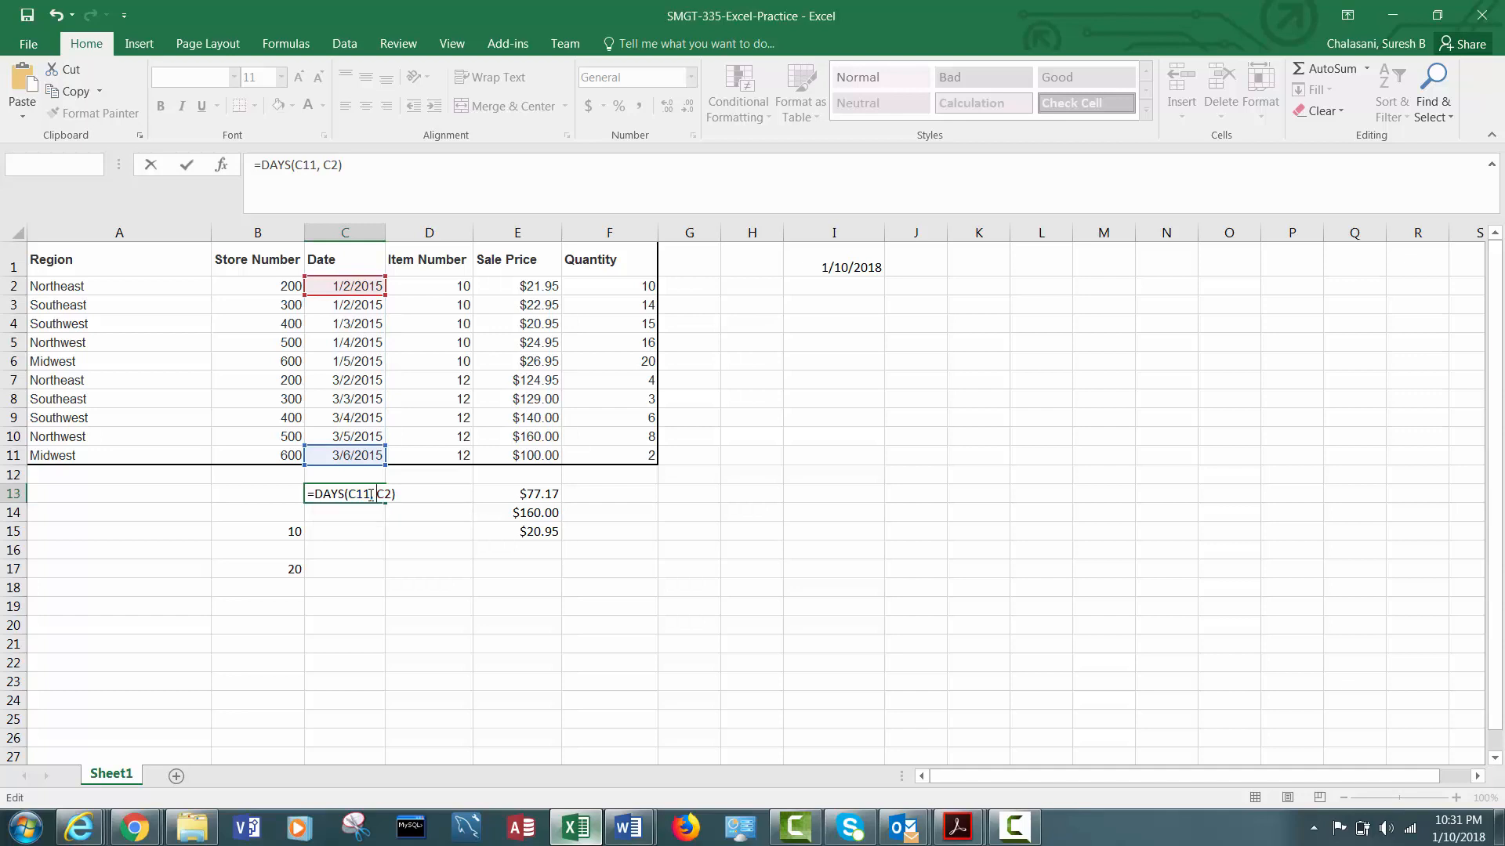
{"action": "key", "text": "Return"}
{"action": "left_click", "coordinate": [365, 490]}
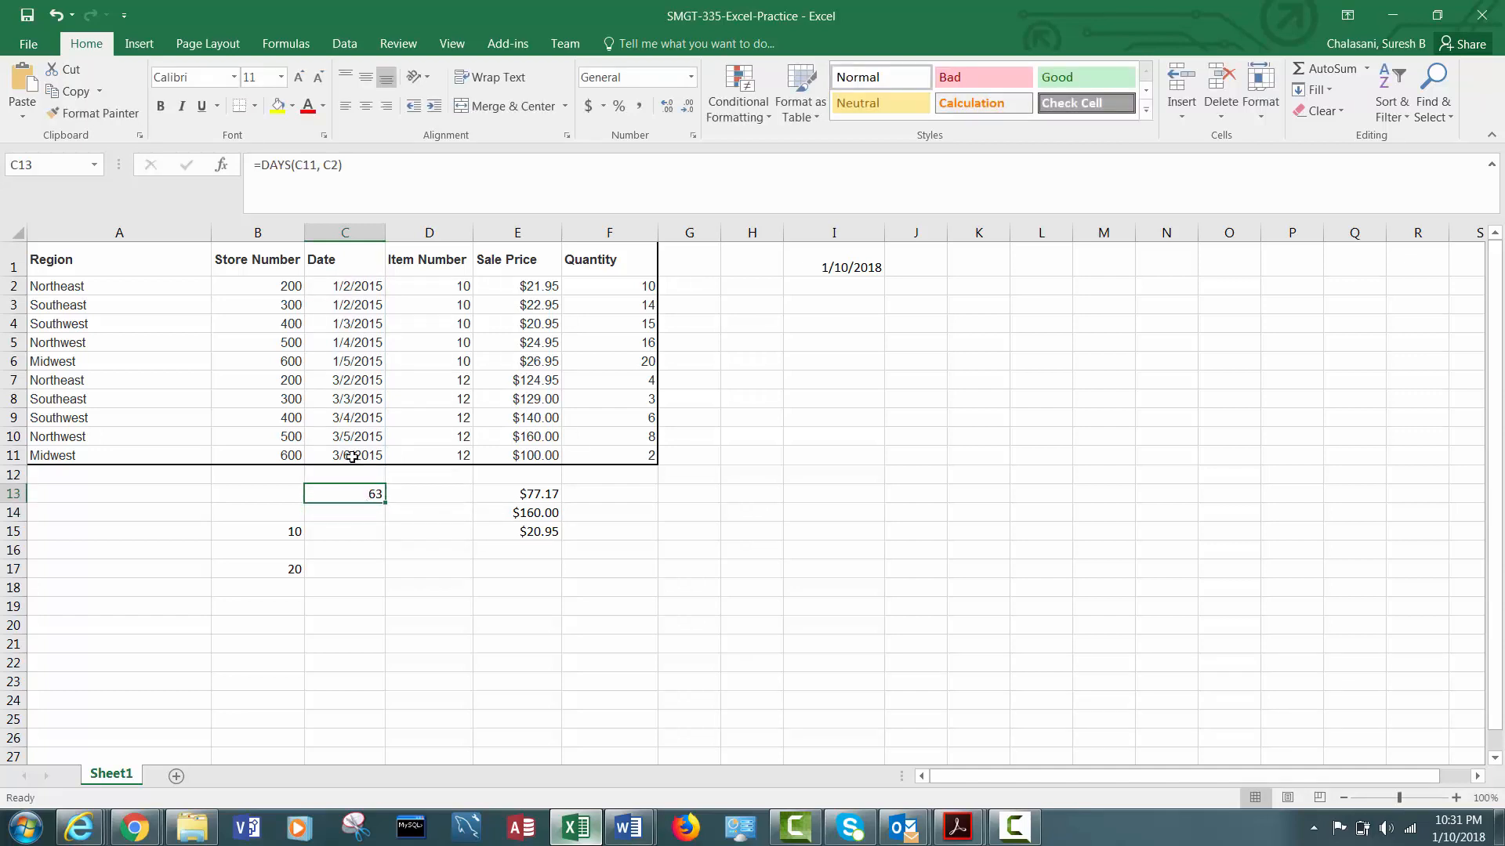
{"action": "left_click", "coordinate": [352, 457]}
{"action": "left_click", "coordinate": [364, 494]}
Enter the formula =NETWORKDAYS(C11, C2) in cell C14 and dismiss the Windows color scheme prompt without choosing an option
{"action": "left_click", "coordinate": [331, 514]}
{"action": "type", "text": "="}
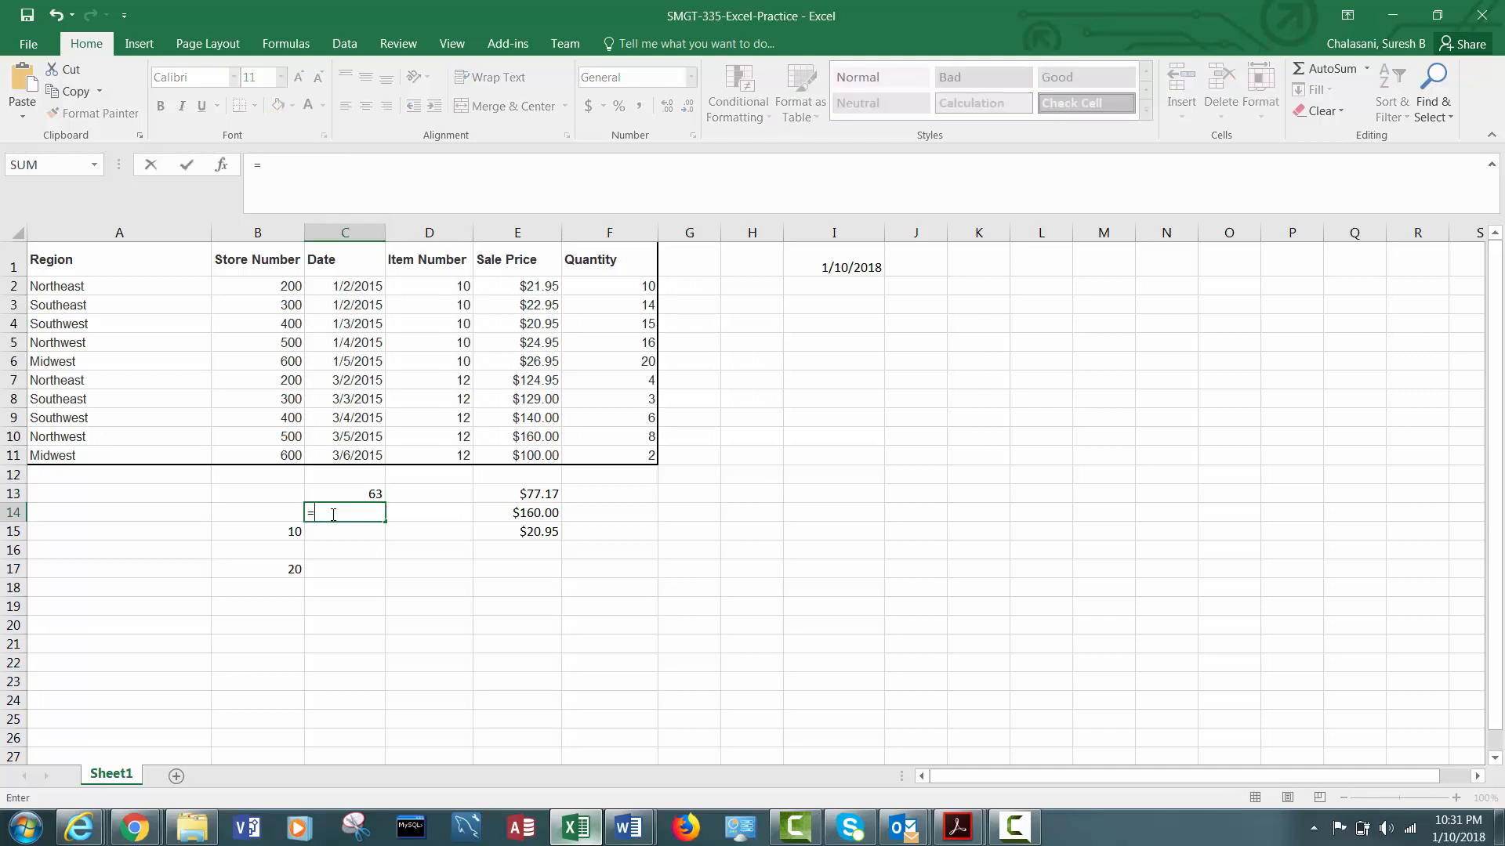
{"action": "type", "text": "NETWO"}
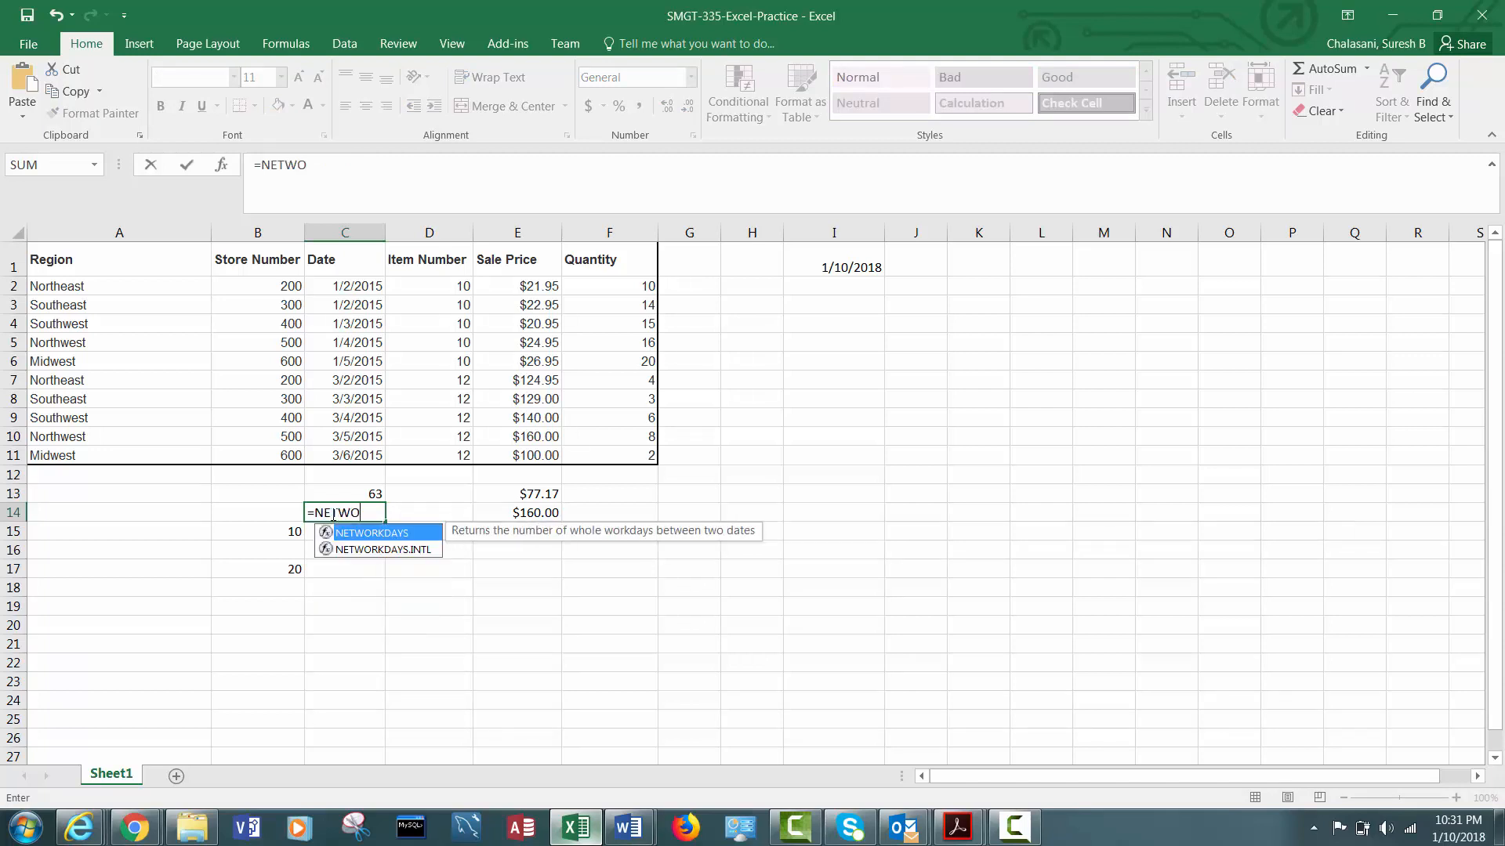
{"action": "type", "text": "RKDAYS("}
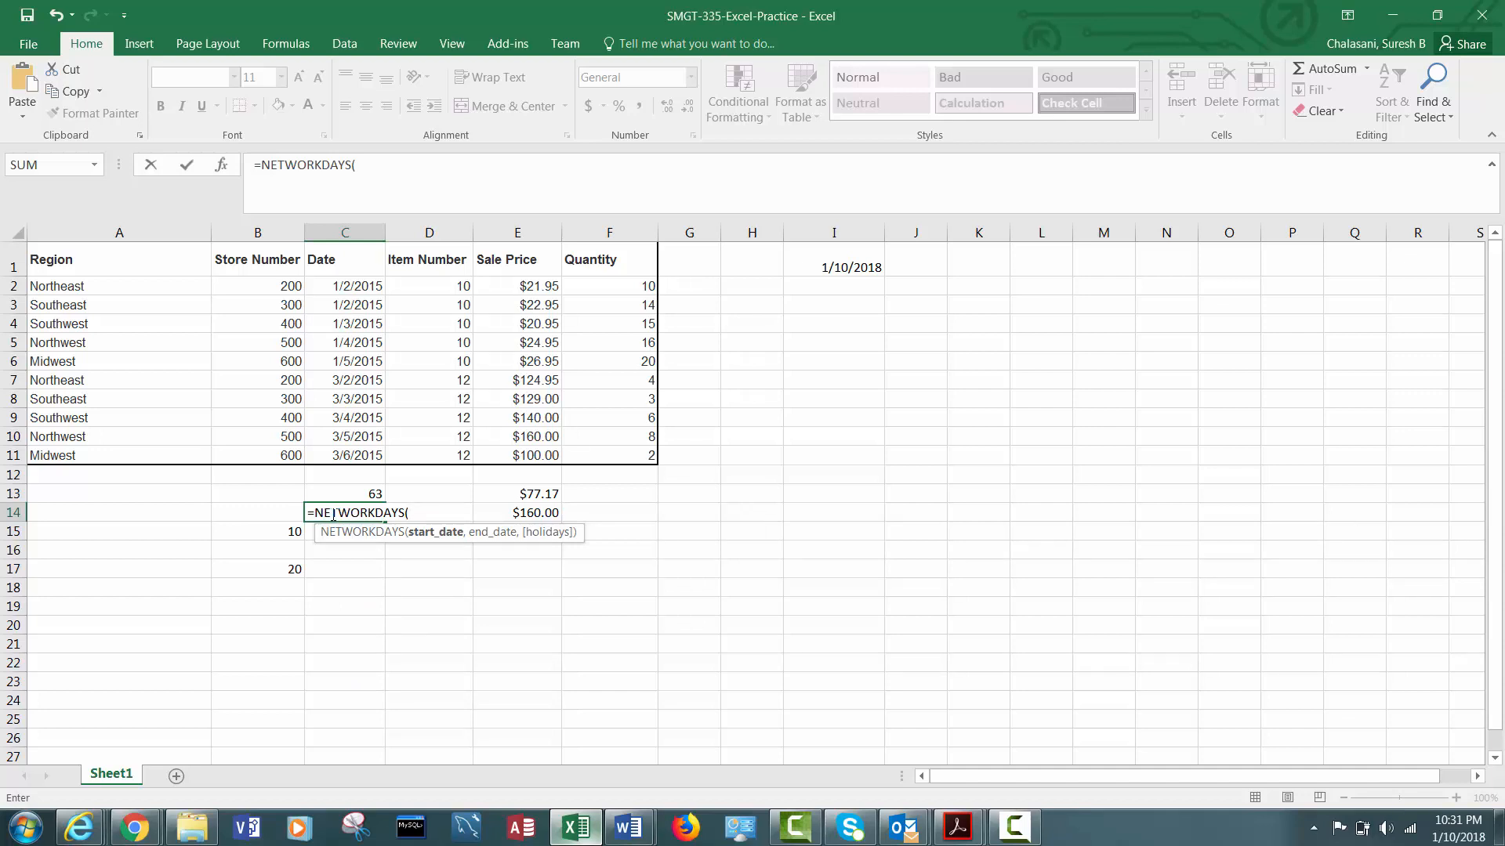
{"action": "type", "text": "C"}
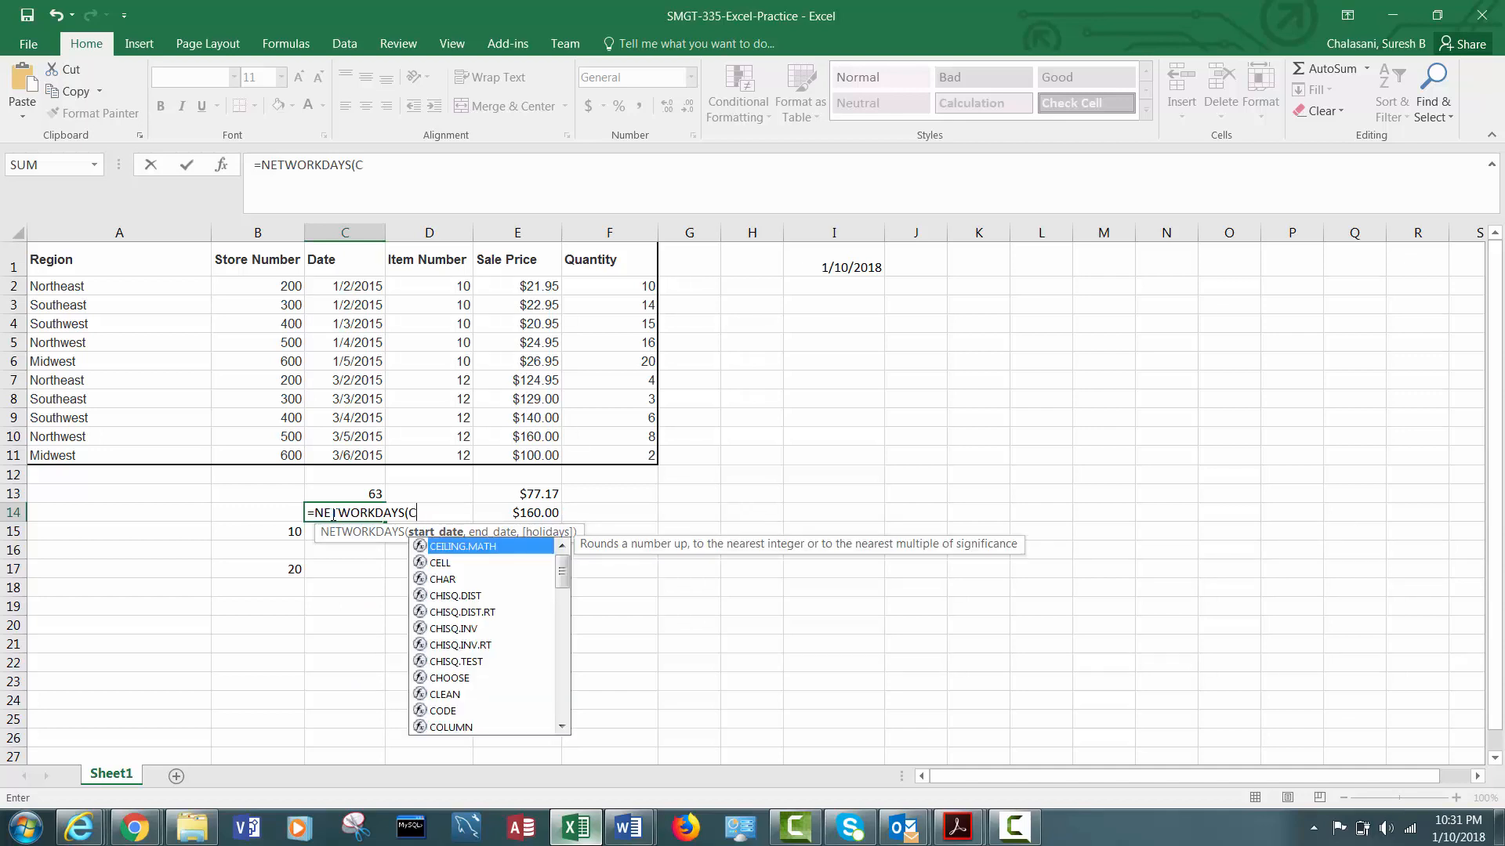
{"action": "type", "text": "11, C"}
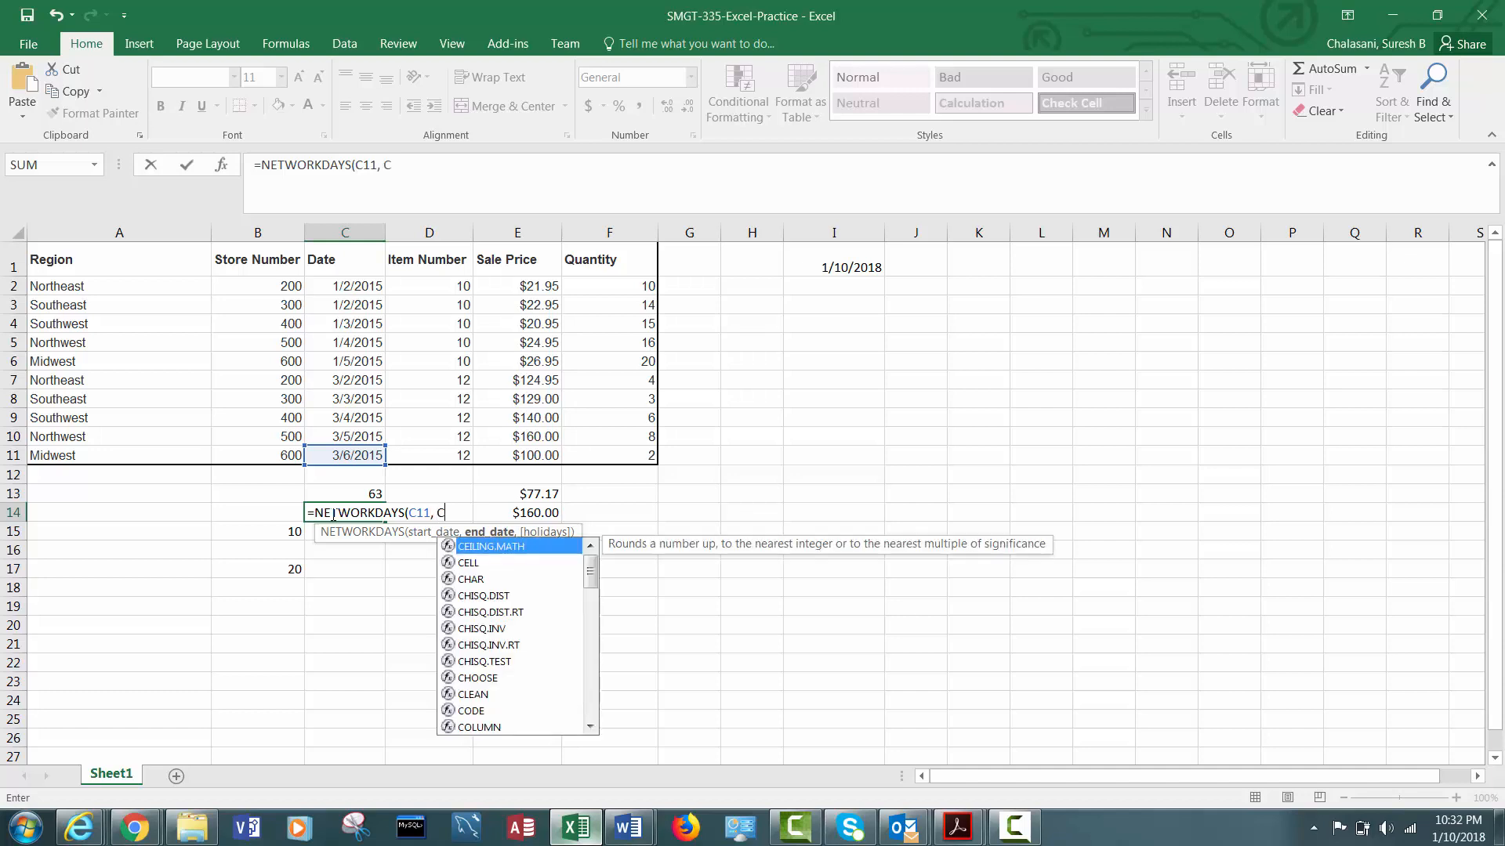
{"action": "type", "text": "2)"}
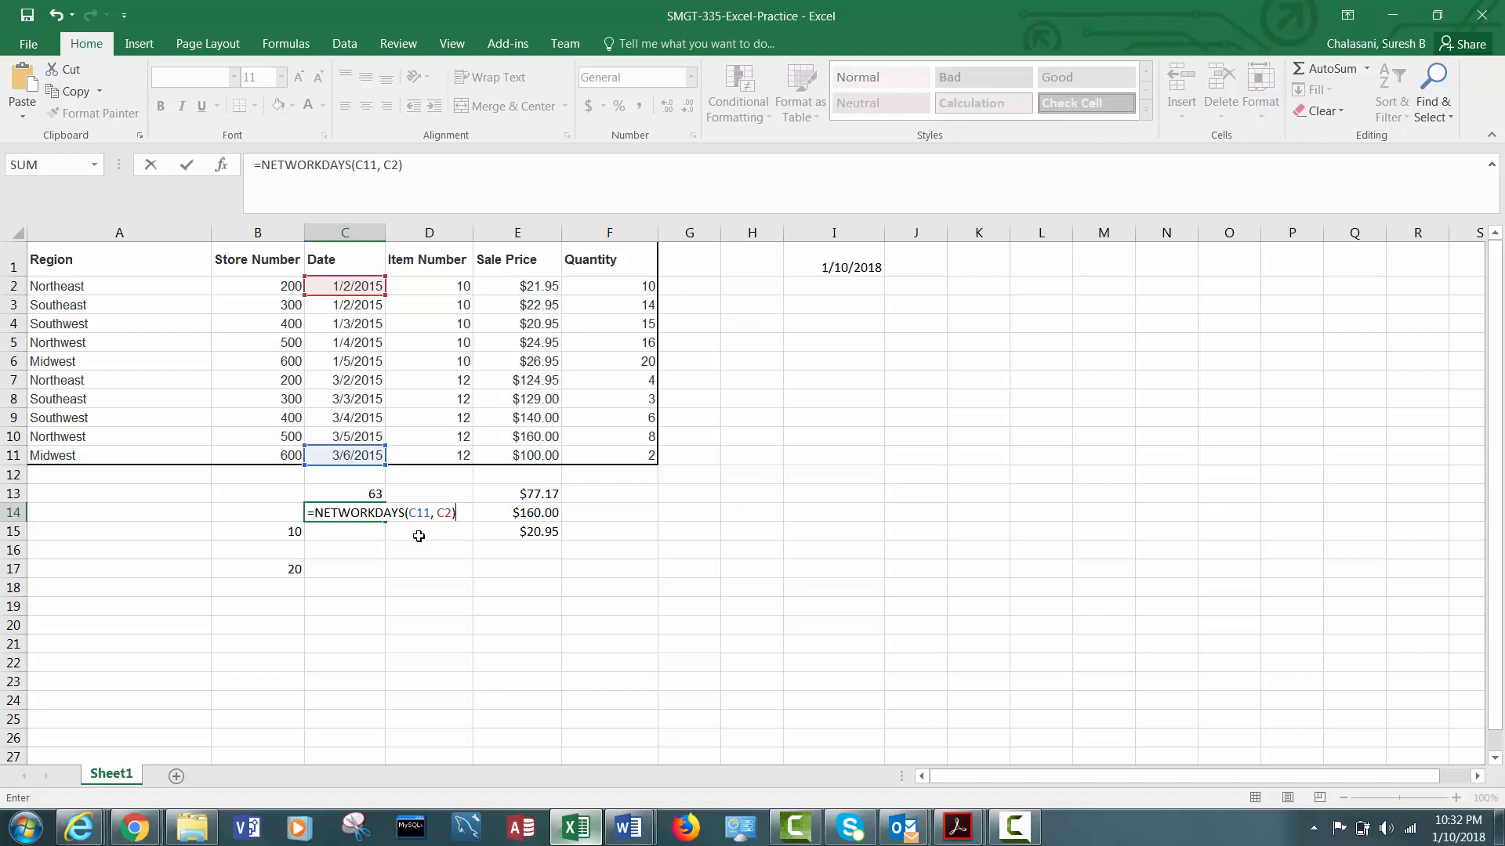
{"action": "key", "text": "Return"}
{"action": "left_click", "coordinate": [365, 515]}
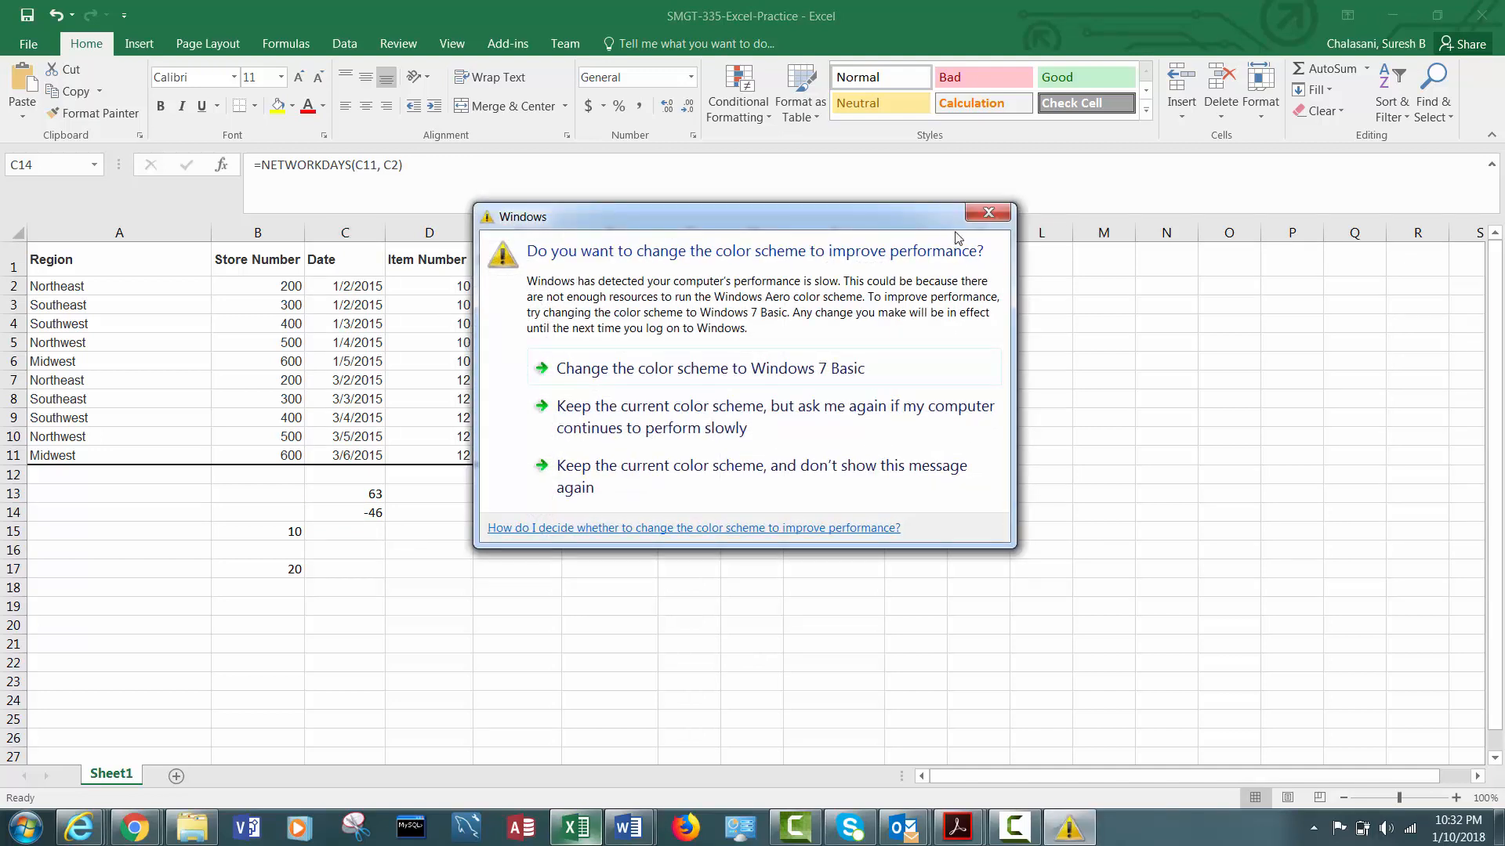
{"action": "left_click", "coordinate": [988, 213]}
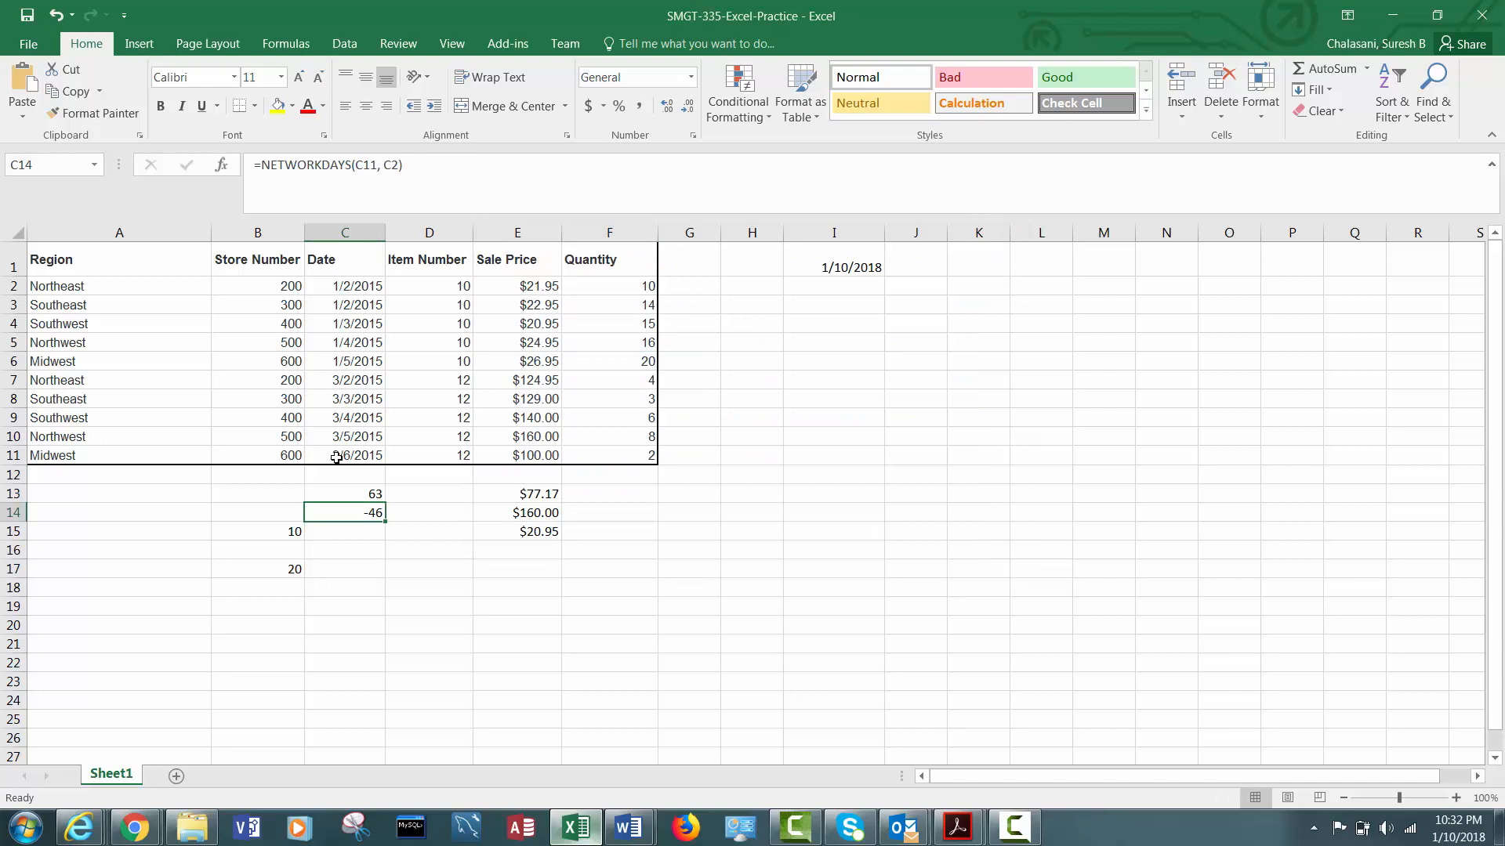
Enter =NETWORKDAYS(C2, C11) in cell C15 to count the work days from the first date to the last
{"action": "left_click", "coordinate": [346, 532]}
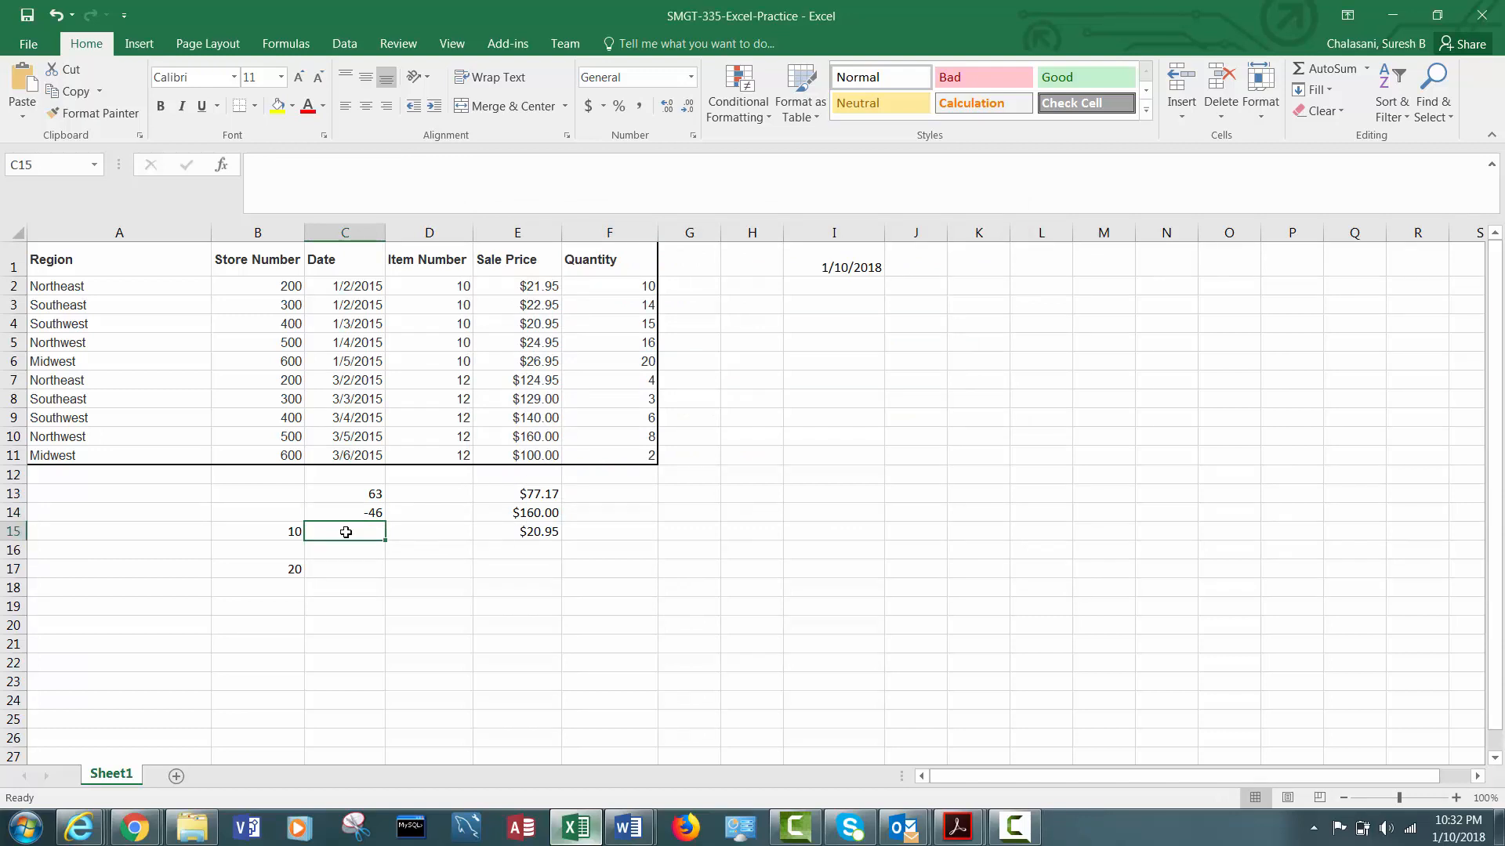
{"action": "type", "text": "=NETWO"}
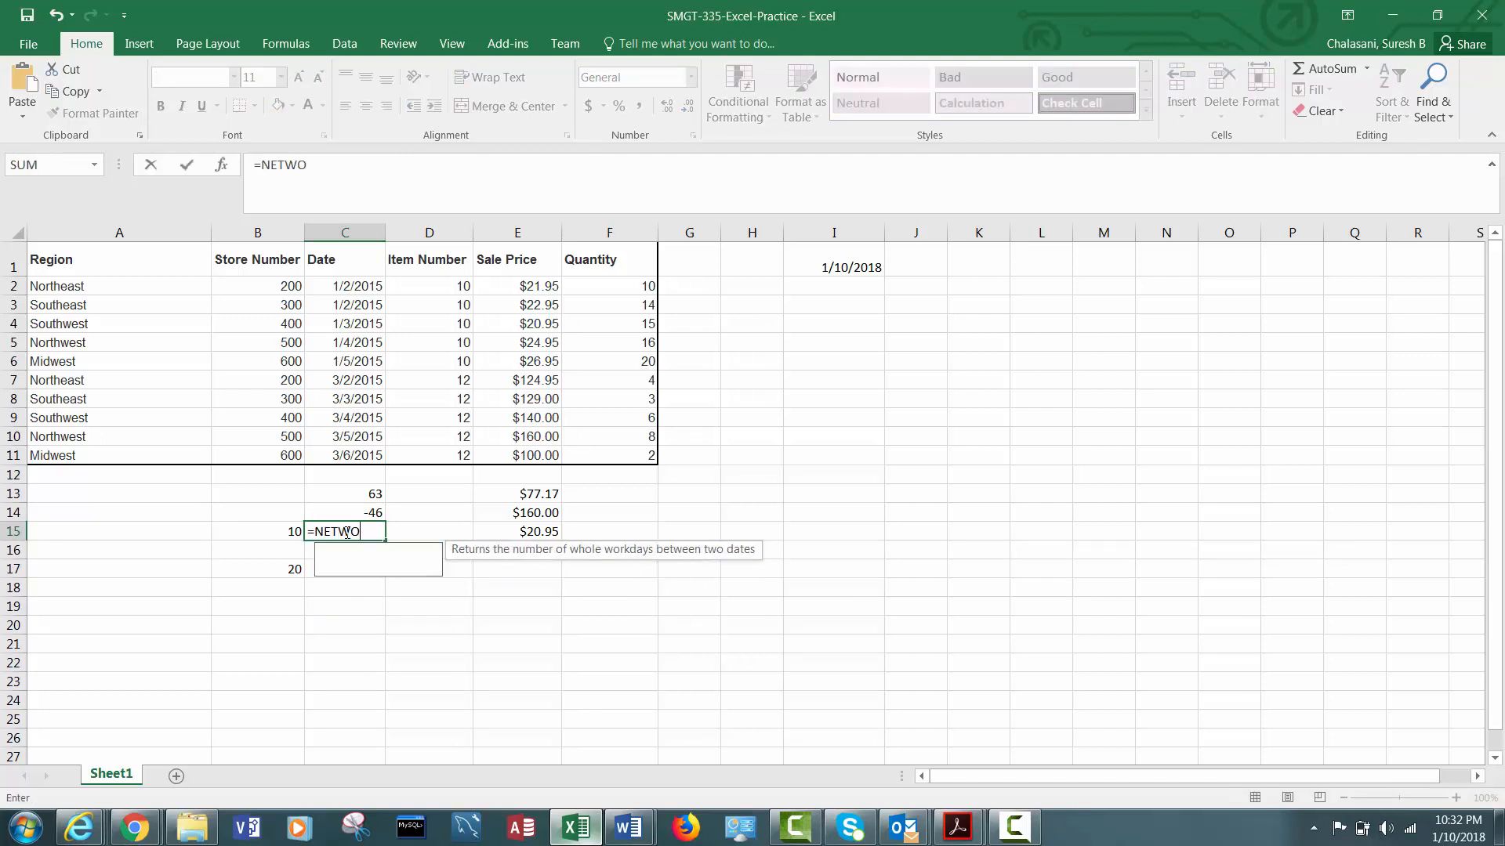
{"action": "type", "text": "RKDAYS("}
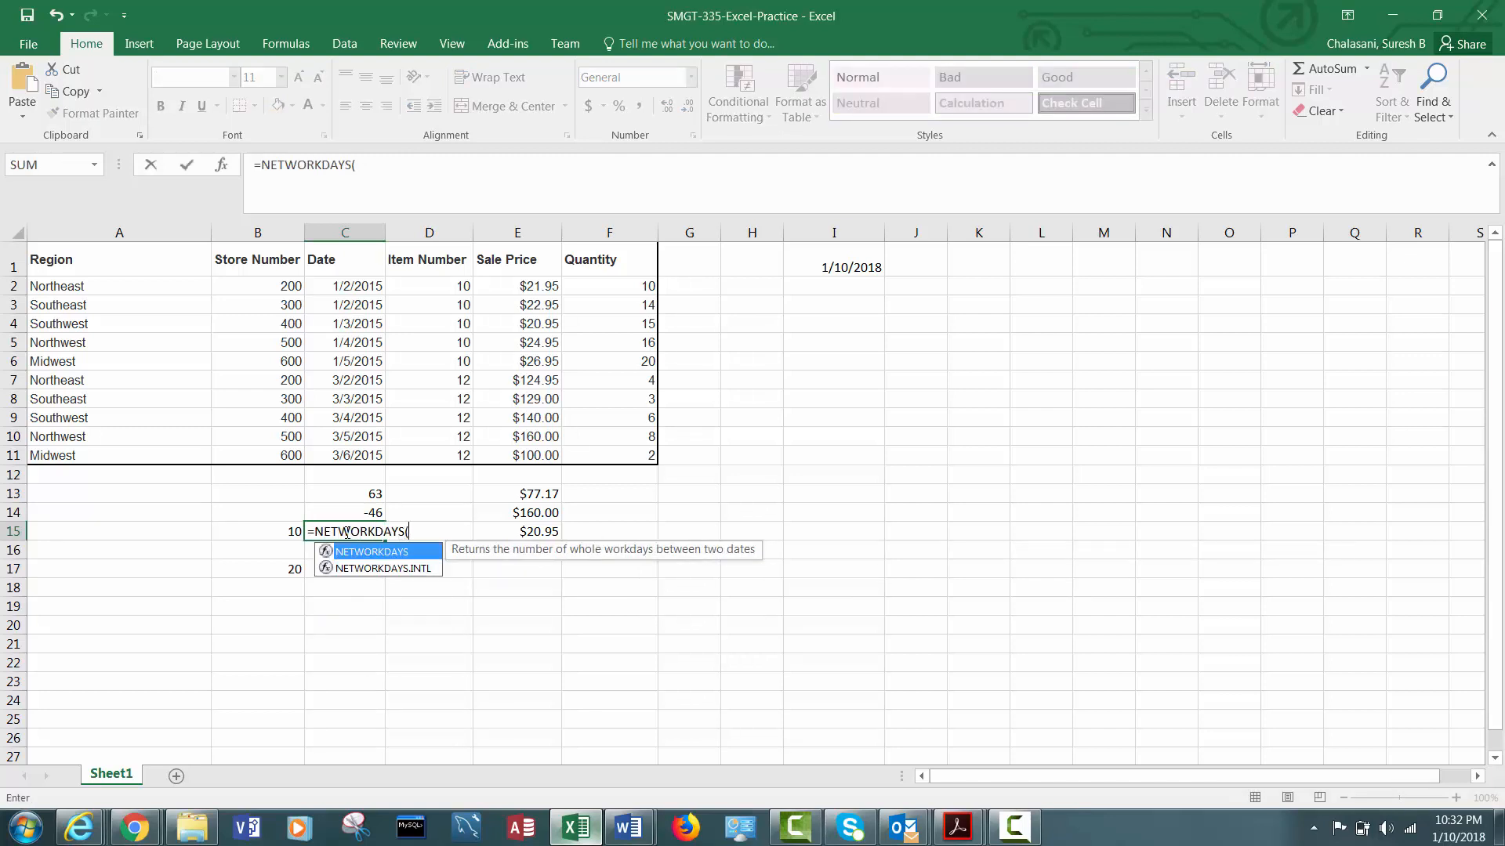
{"action": "type", "text": "C2, C"}
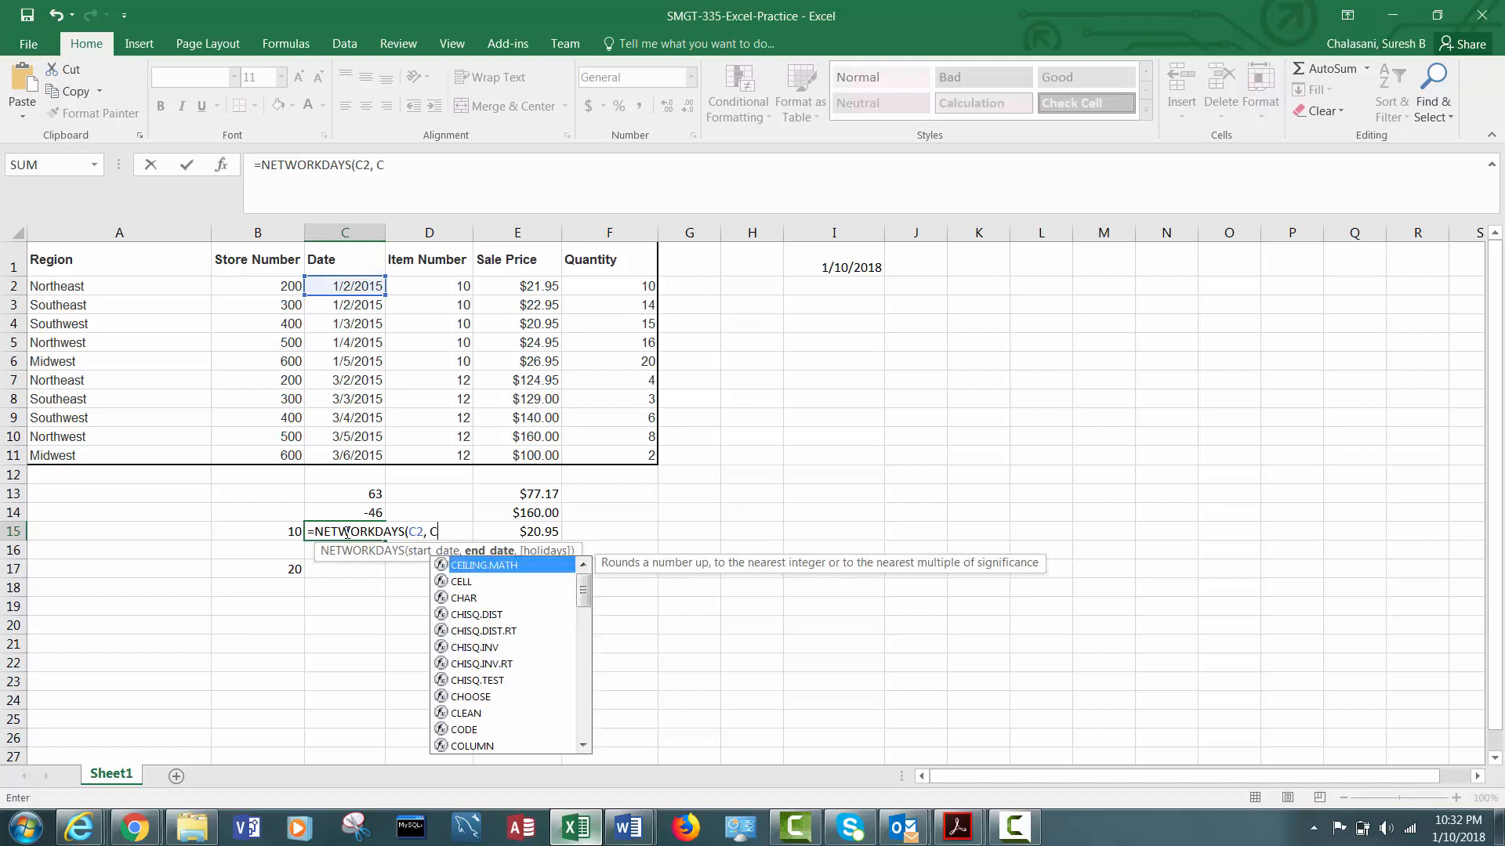
{"action": "type", "text": "11)"}
{"action": "key", "text": "Return"}
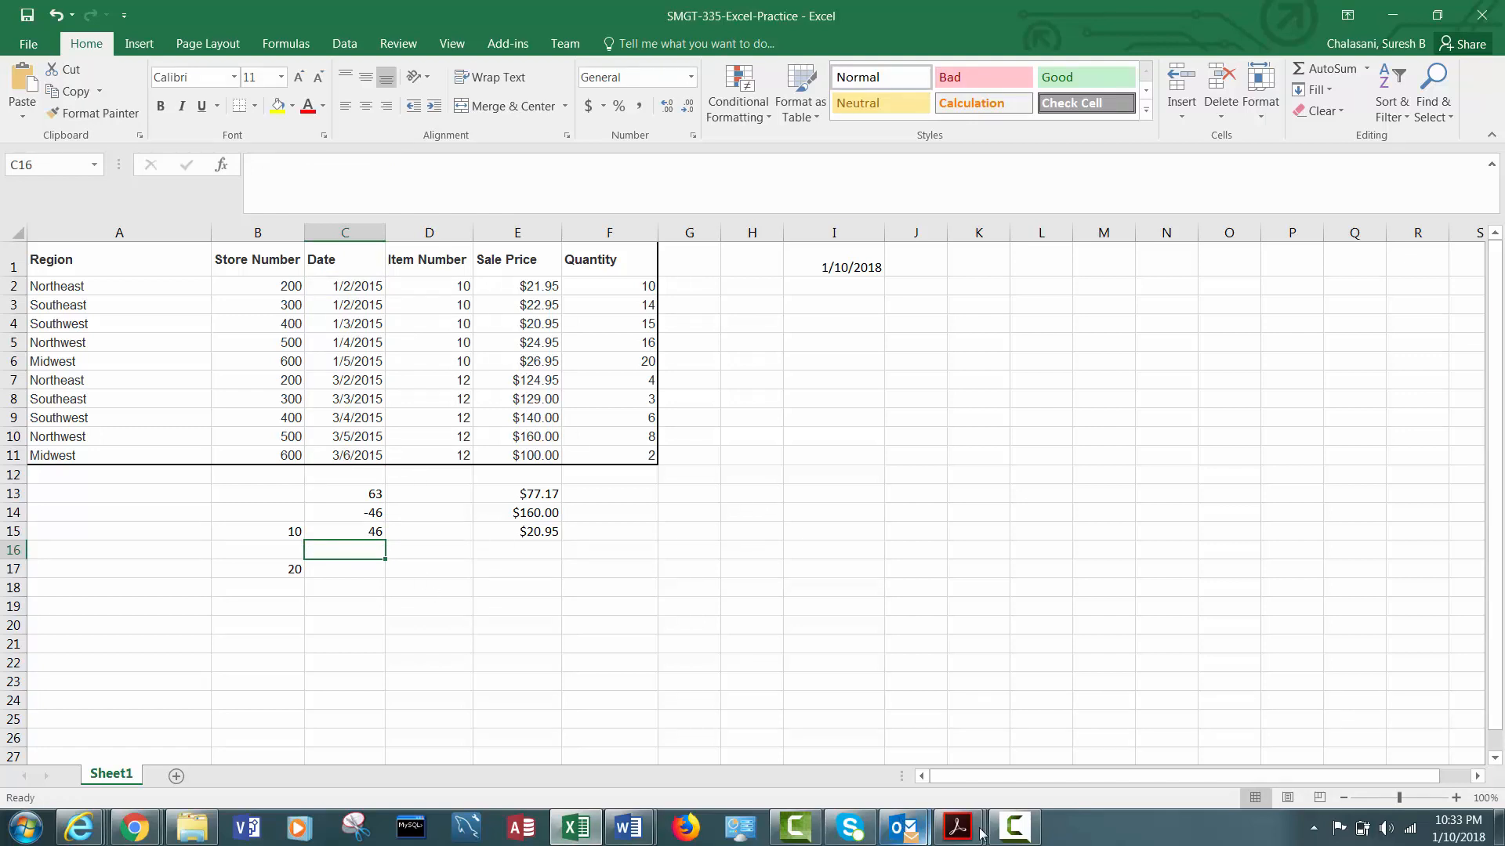
{"action": "left_click", "coordinate": [1016, 837]}
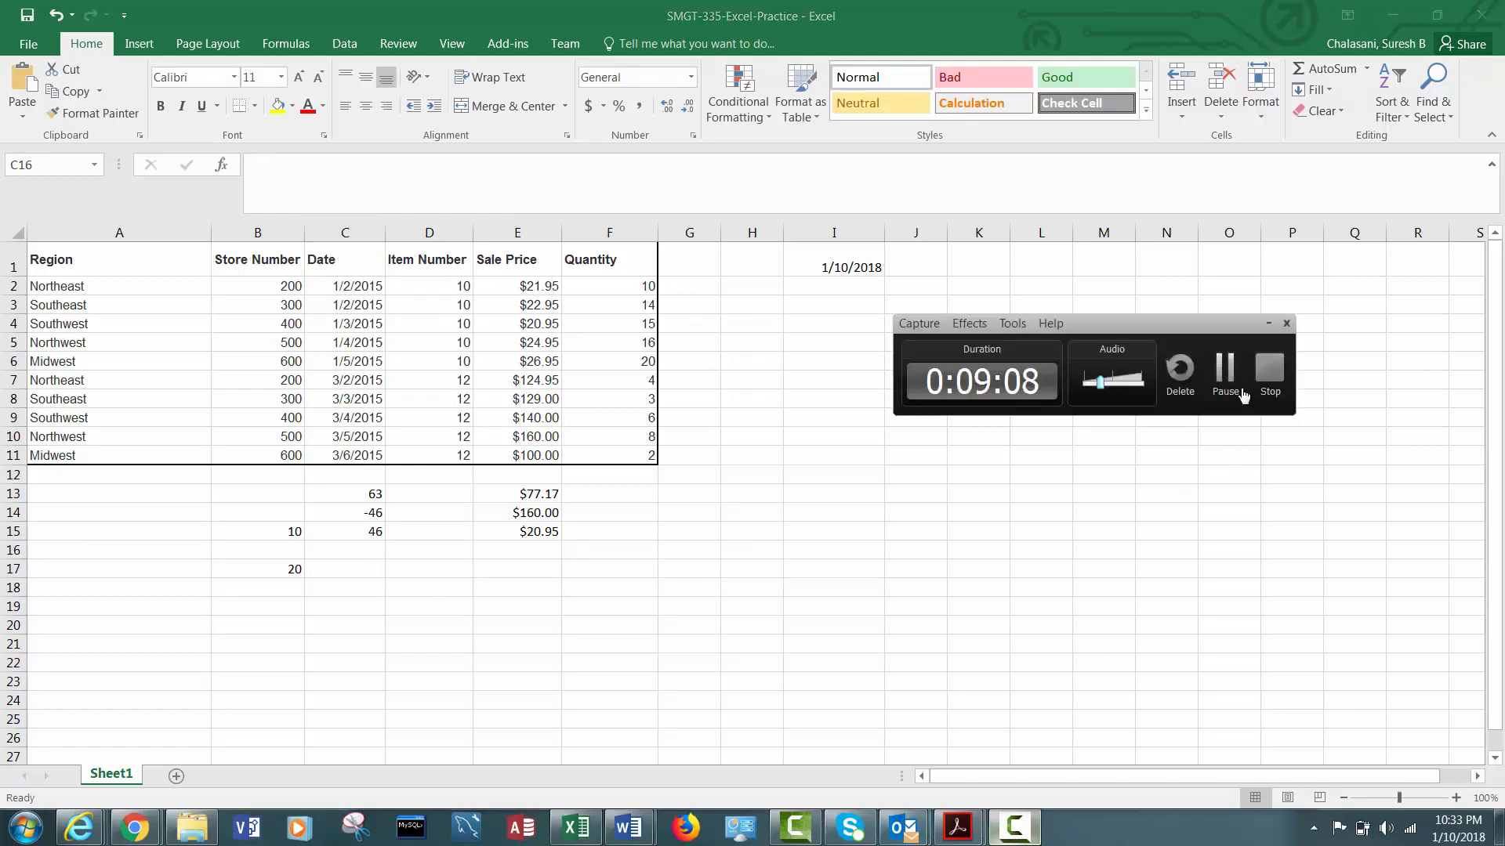